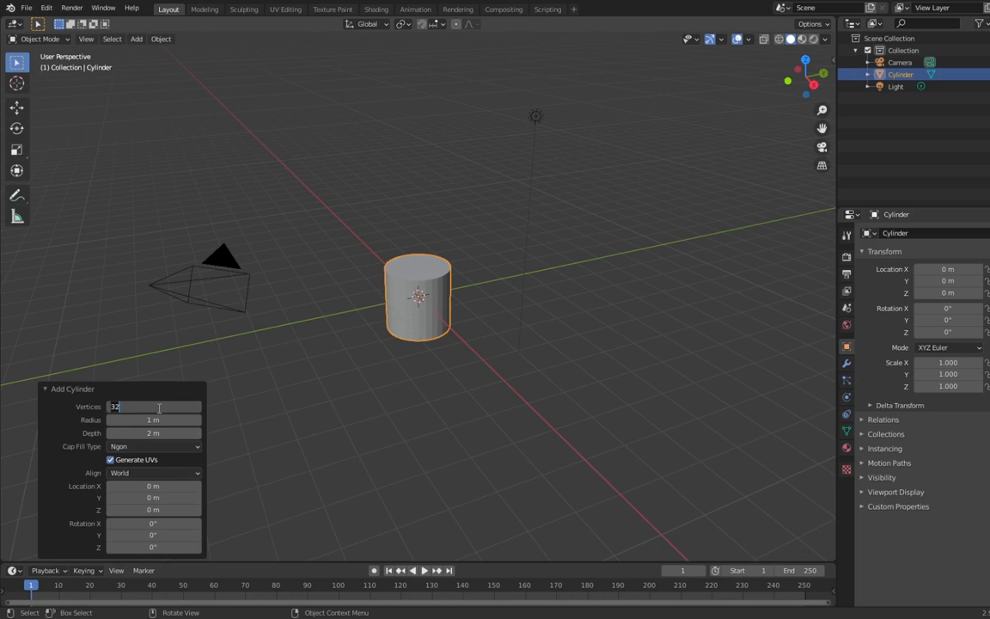
- Set the newly added cylinder's vertex count to 16
type("16")
key("Return")
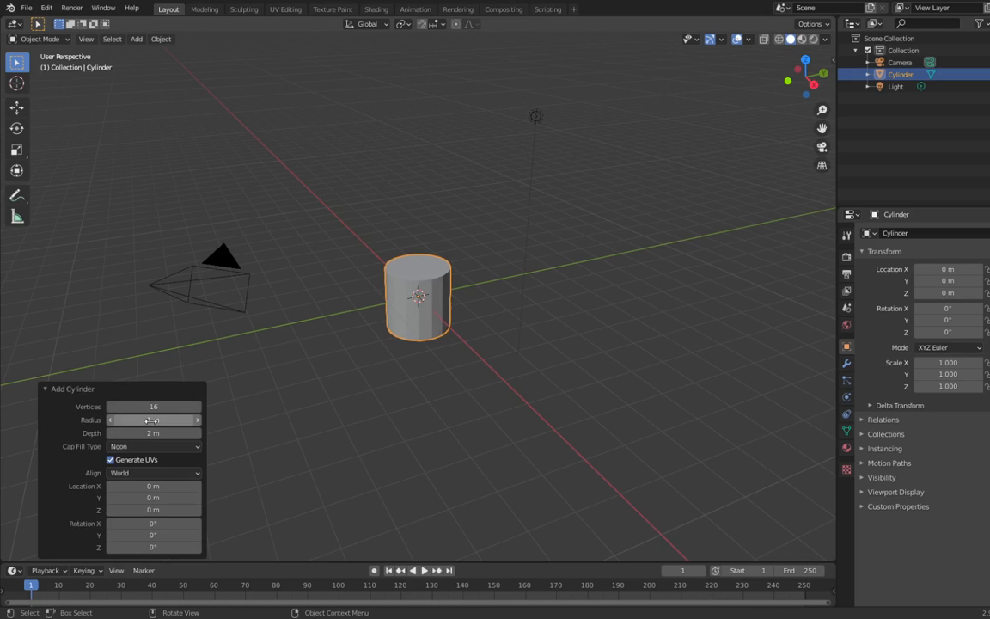
left_click(151, 420)
left_click_drag(152, 421, 111, 421)
type("2")
key("Return")
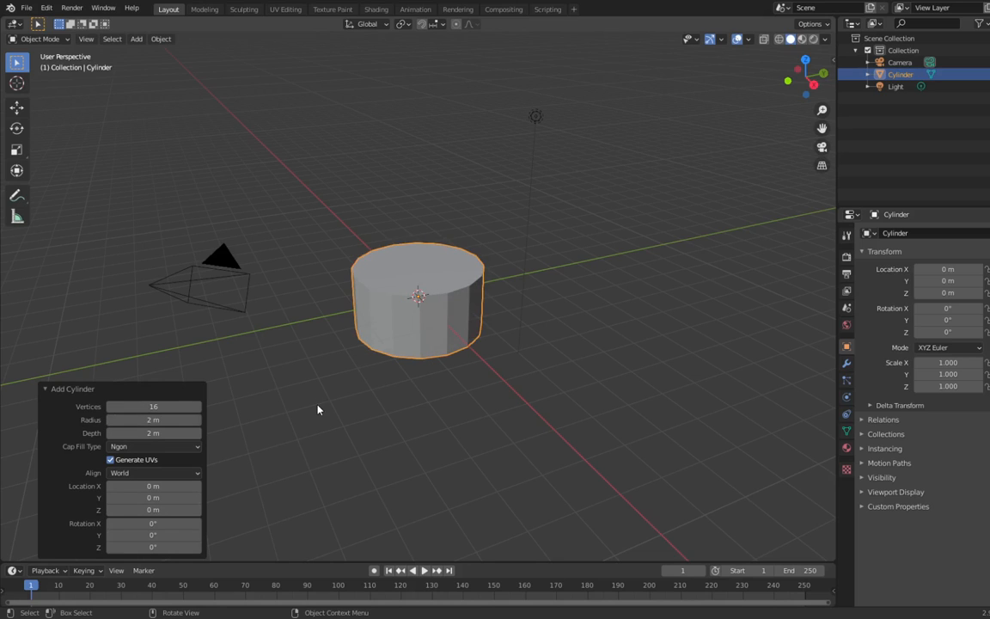
left_click(166, 421)
type("1")
key("Return")
- Set the new cylinder's radius to 0.1 m and its depth to 1 m
left_click(140, 421)
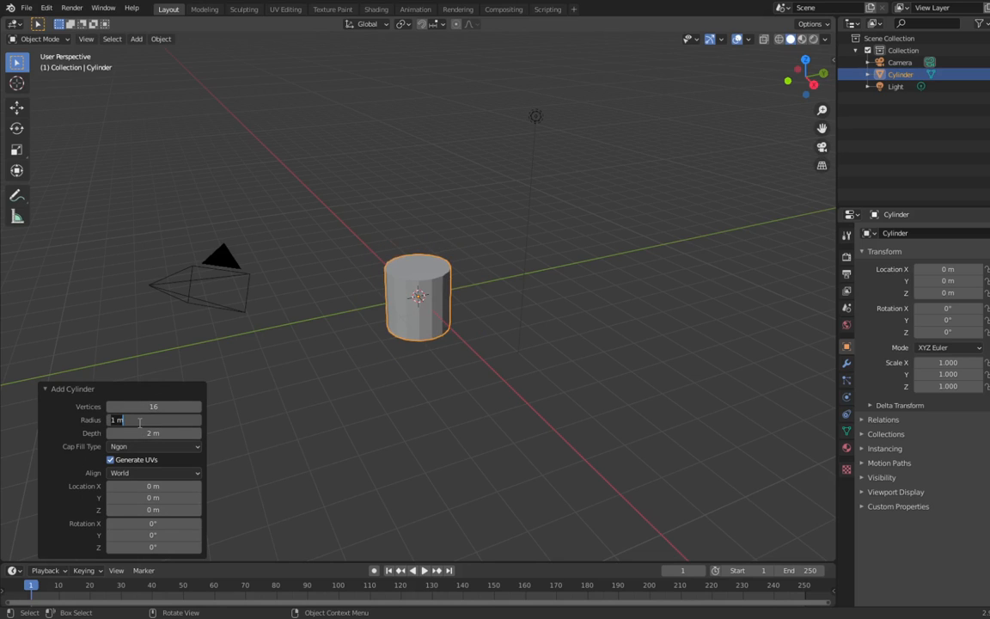
type("0.1")
key("Return")
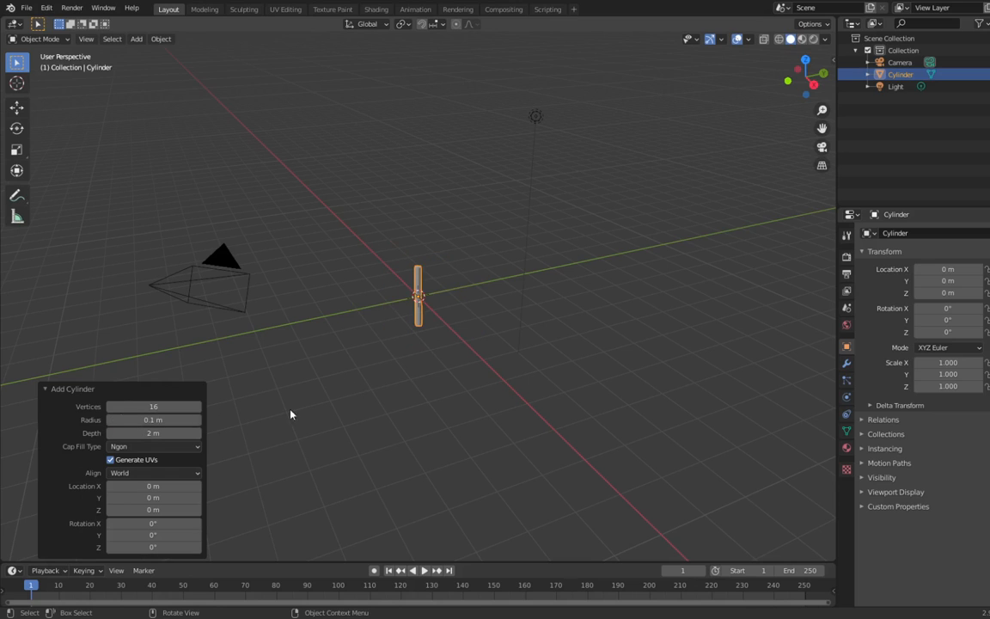
left_click_drag(155, 433, 153, 433)
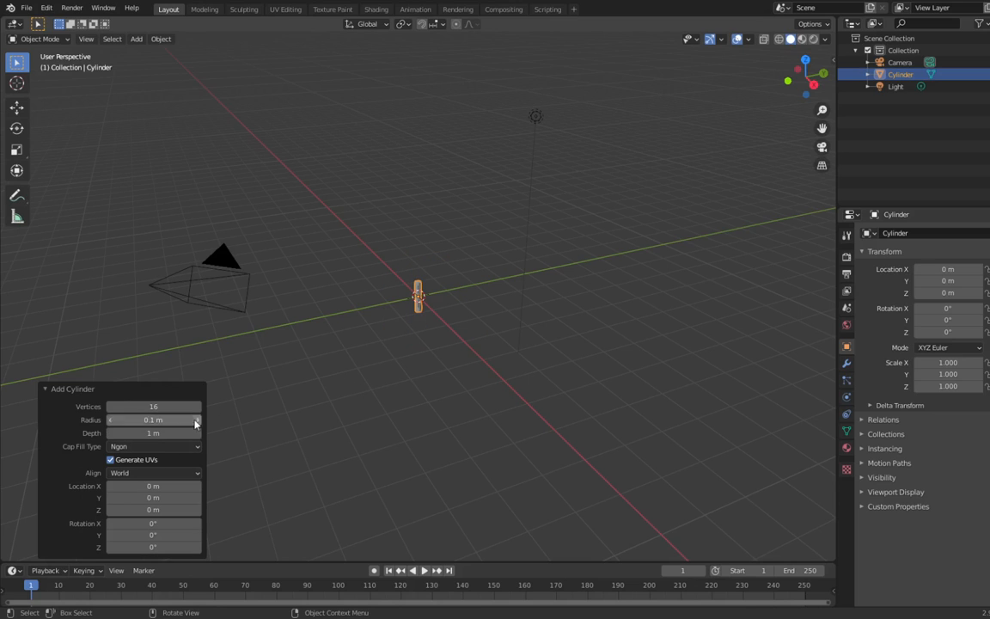
- Rotate the cylinder 90° in the right orthographic view so that it lies along the Y axis
left_click(814, 84)
type("r90")
key("Return")
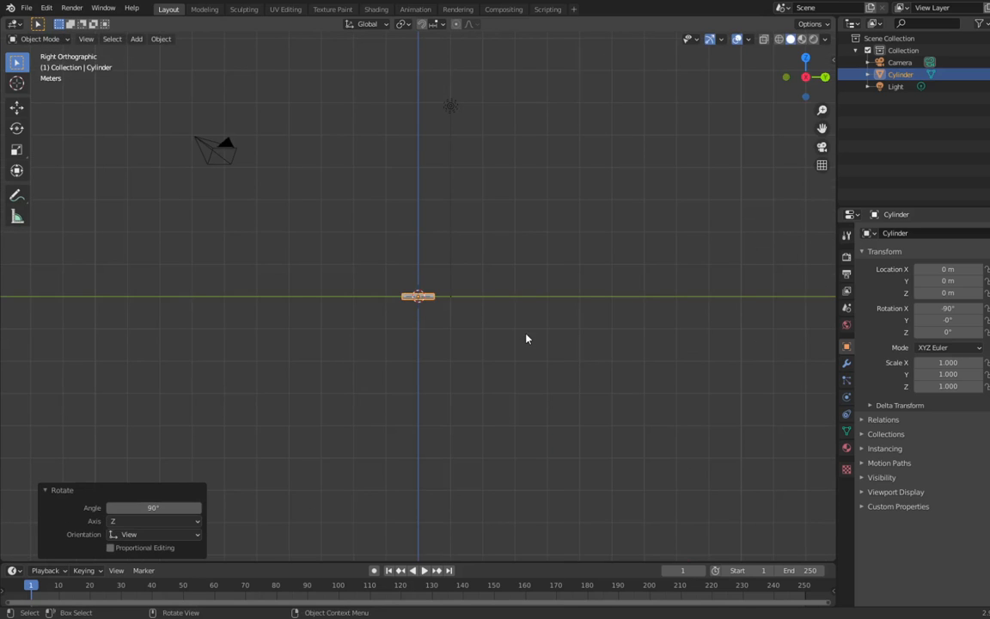
- Enter Edit Mode on the cylinder and add a single centred loop cut around its body
scroll(527, 339, "up", 10)
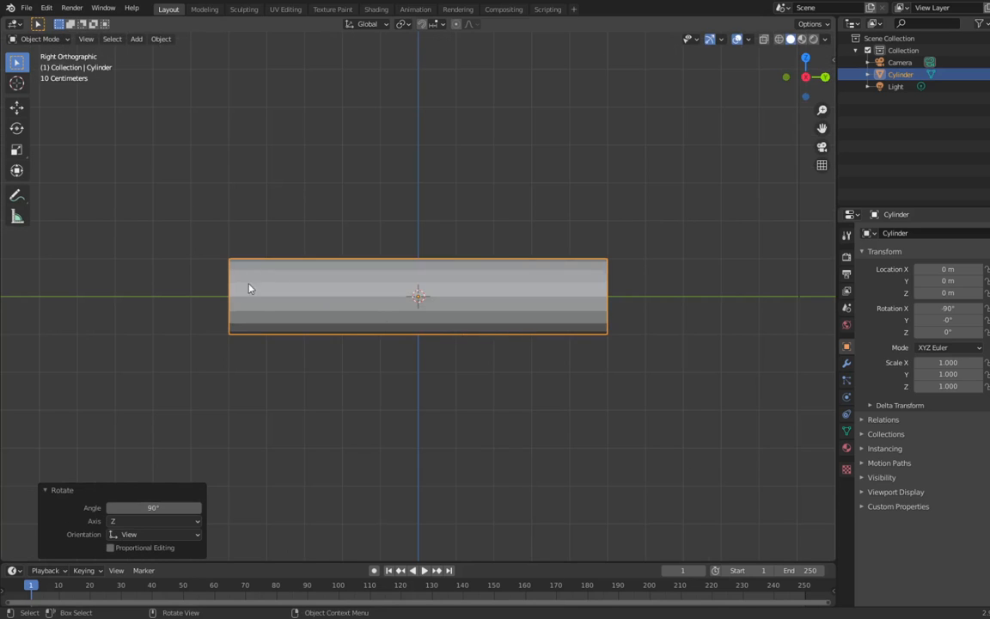
key("Tab")
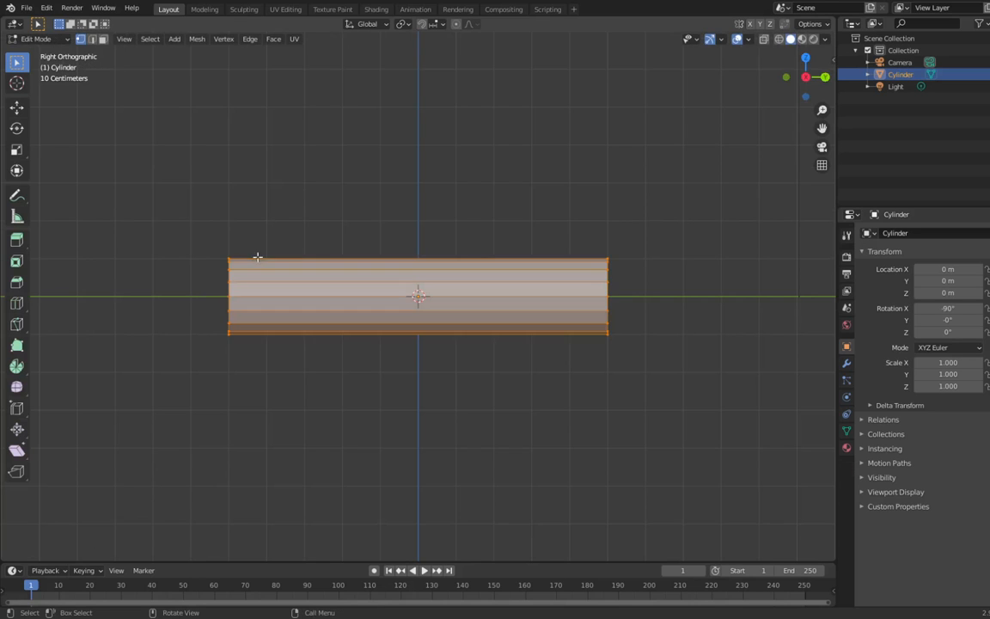
left_click_drag(197, 236, 245, 355)
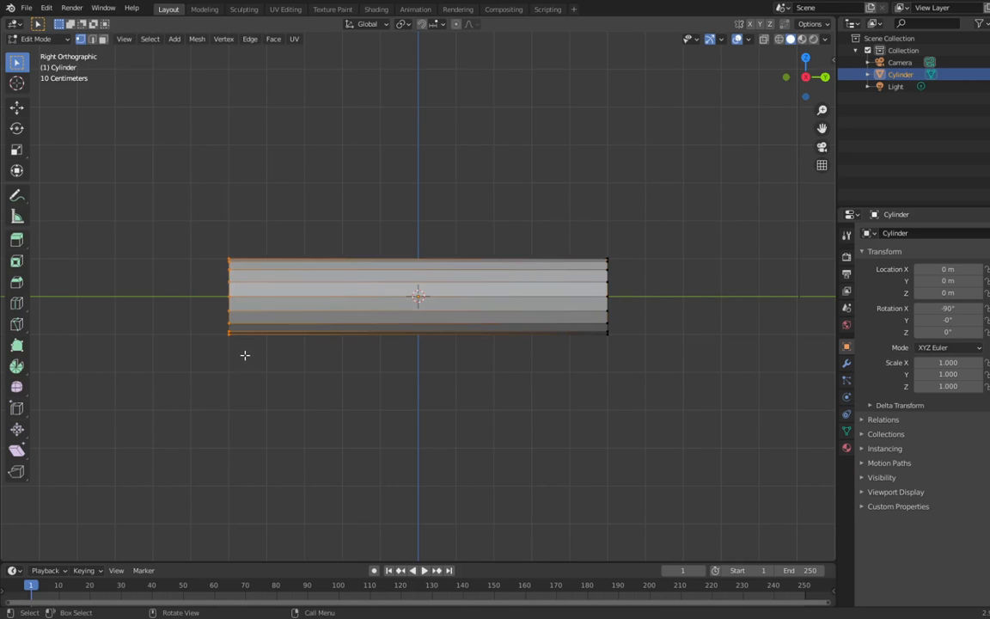
key("ctrl+r")
left_click(238, 322)
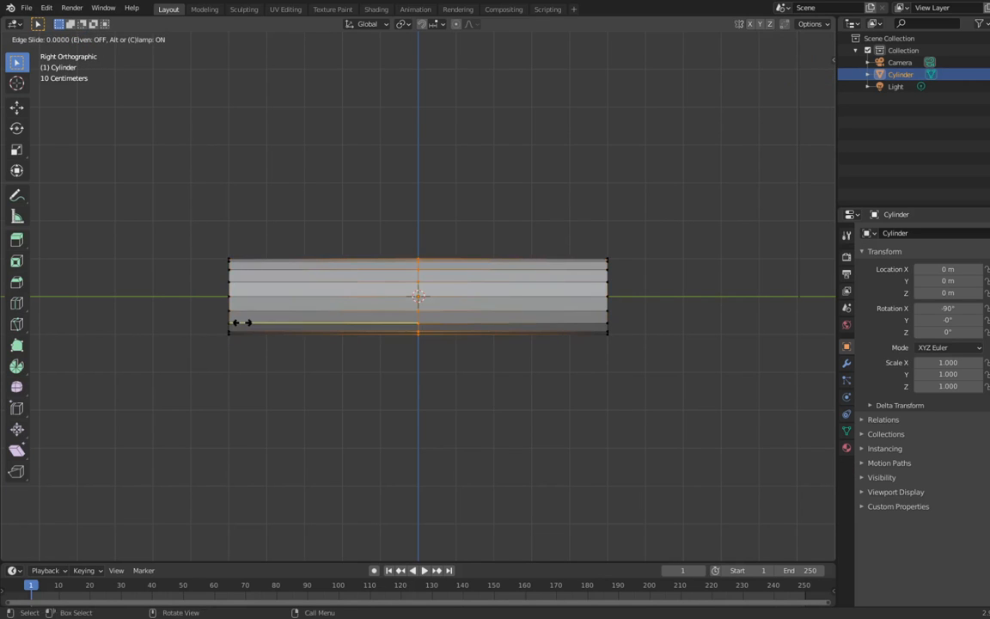
right_click(241, 323)
- Move the new edge loop -0.46 m along the global Y axis, close to the cylinder's end
key("g")
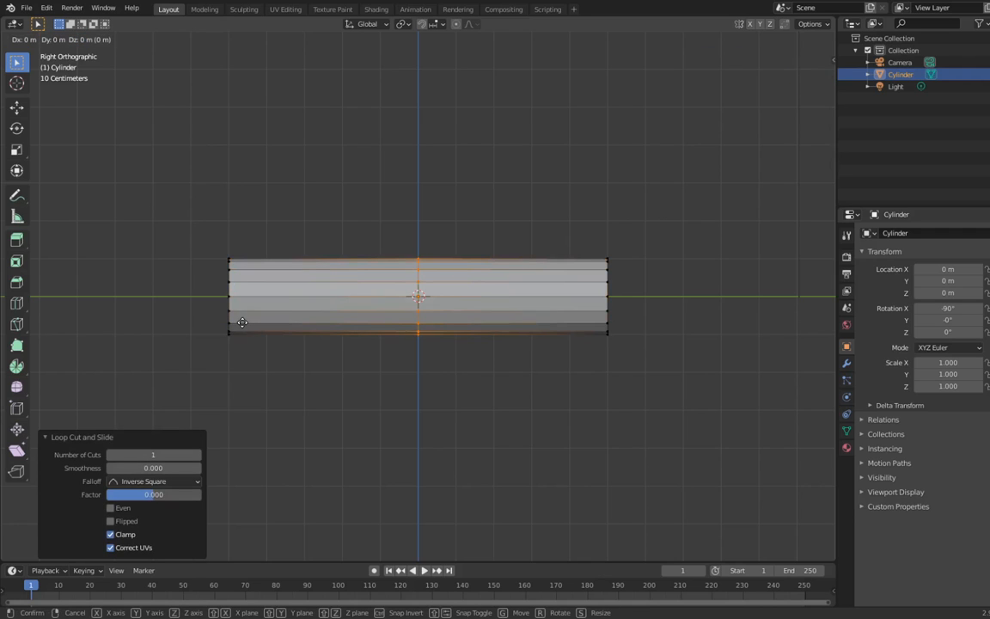
key("y")
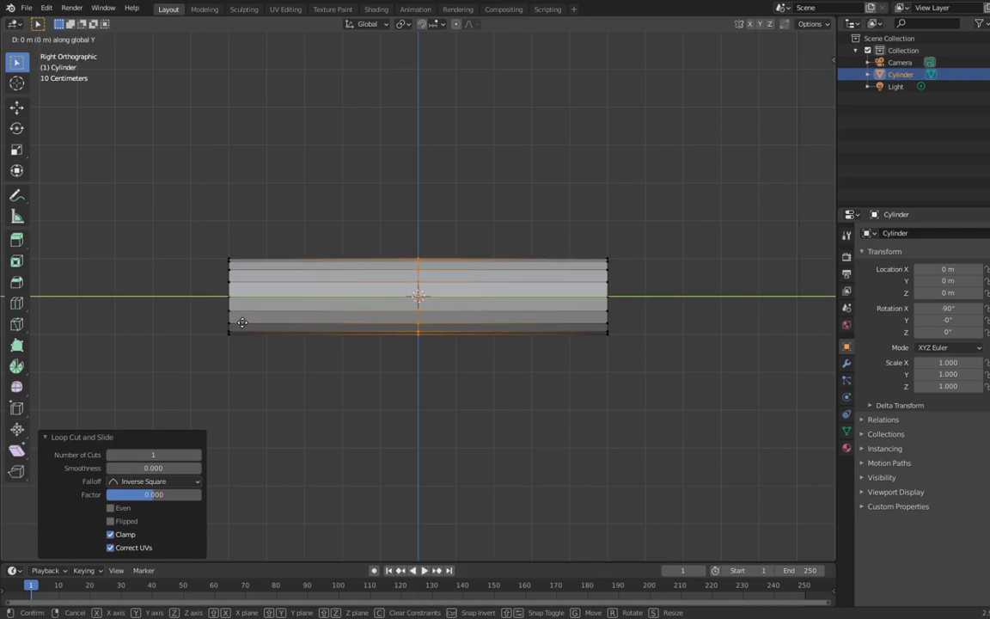
type("0.")
type("6")
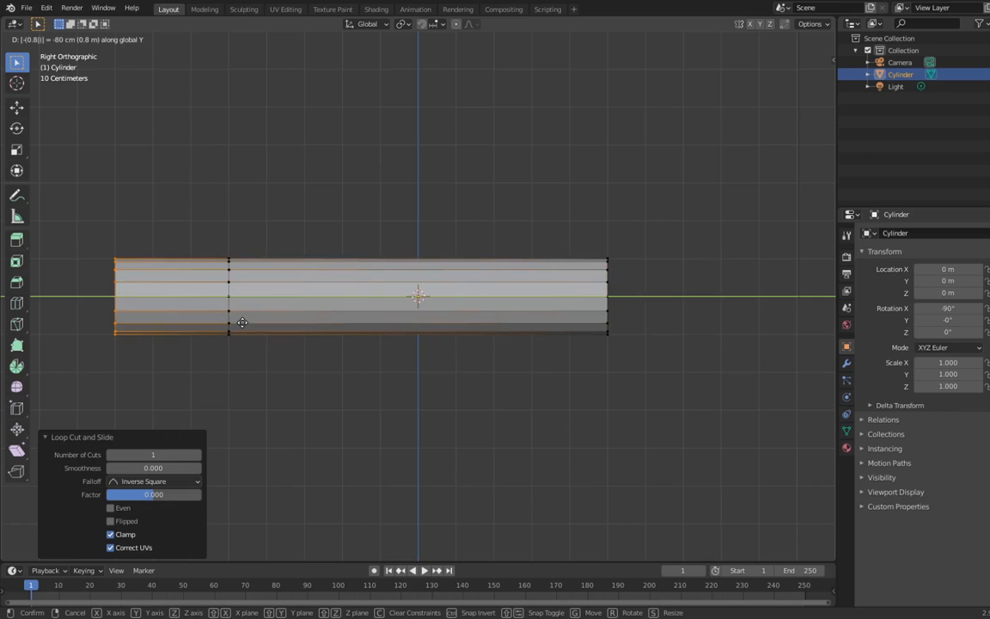
type("-")
key("BackSpace")
type("4")
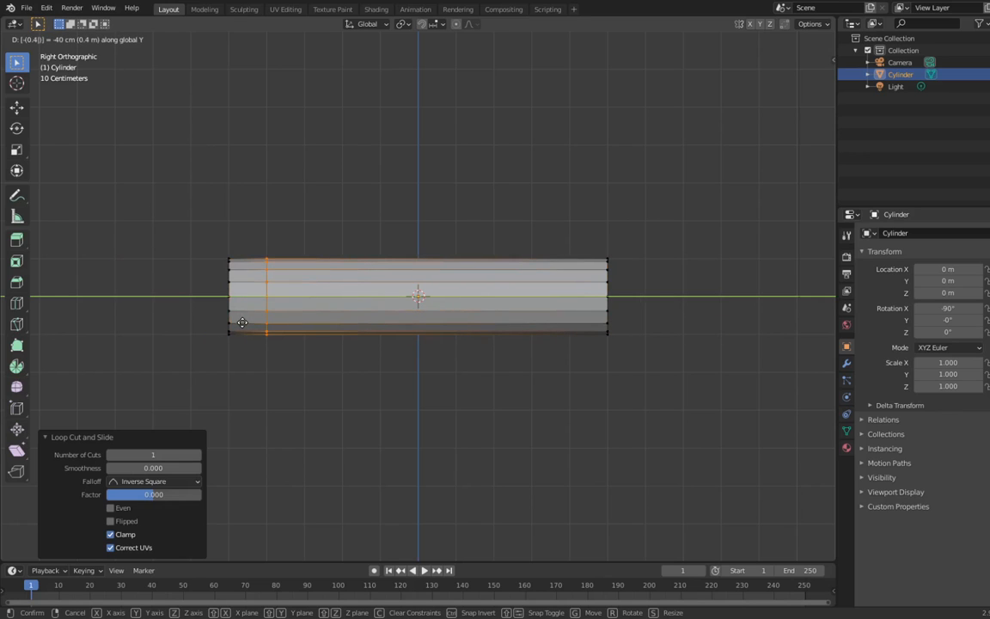
type("6")
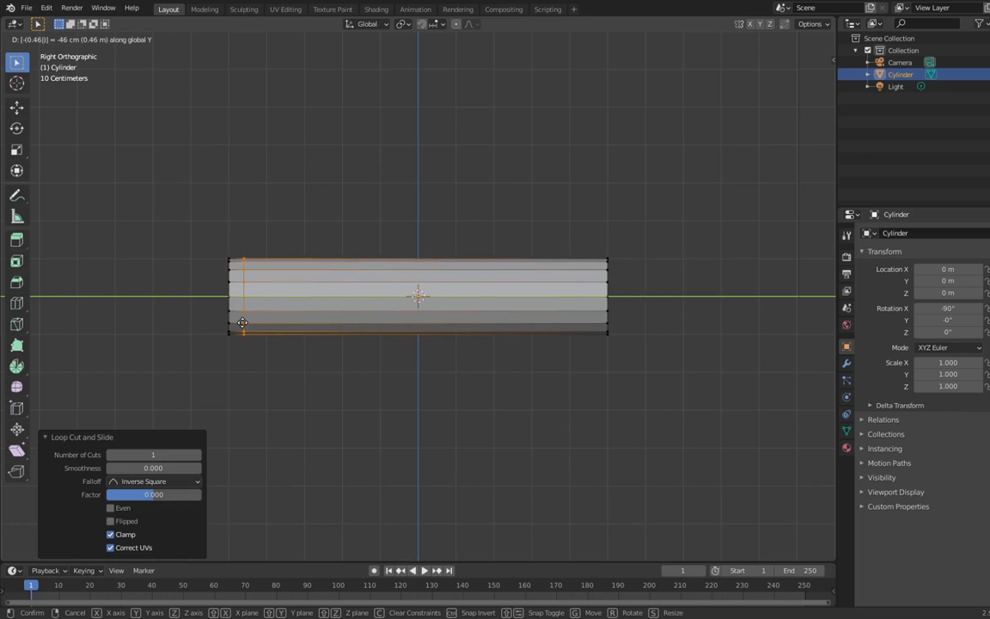
key("Return")
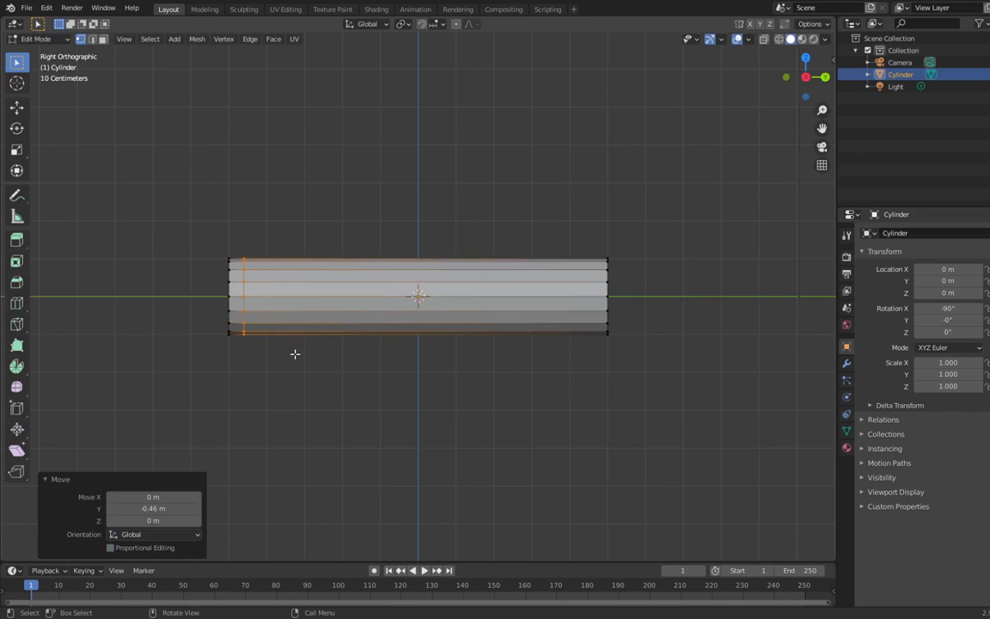
- Select the two edge loops bounding the narrow band at the cylinder's -Y end and extrude the band in place
key("alt+a")
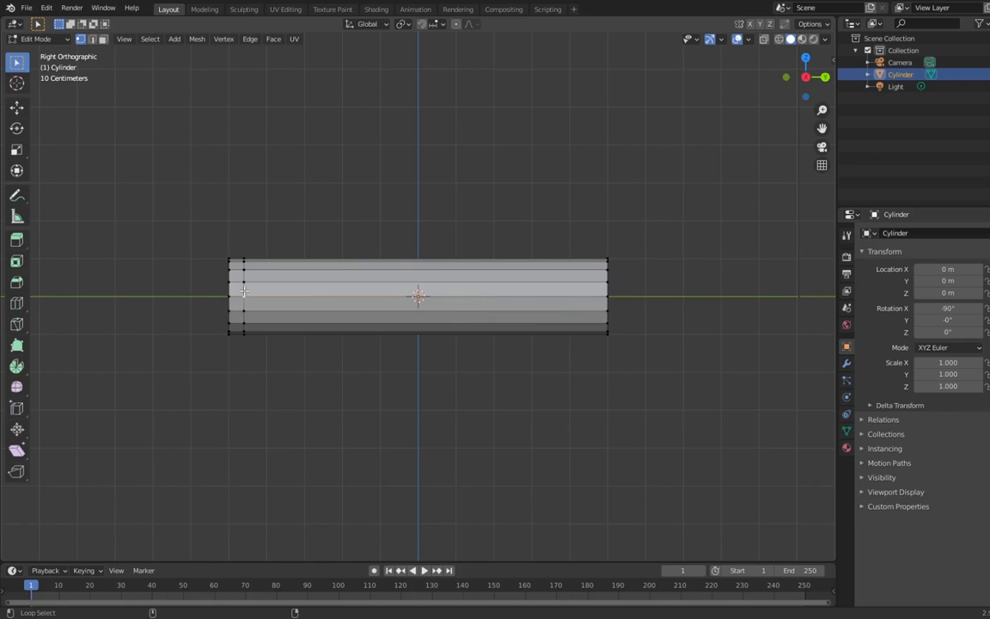
left_click(244, 296, "alt")
left_click(229, 289, "alt+shift")
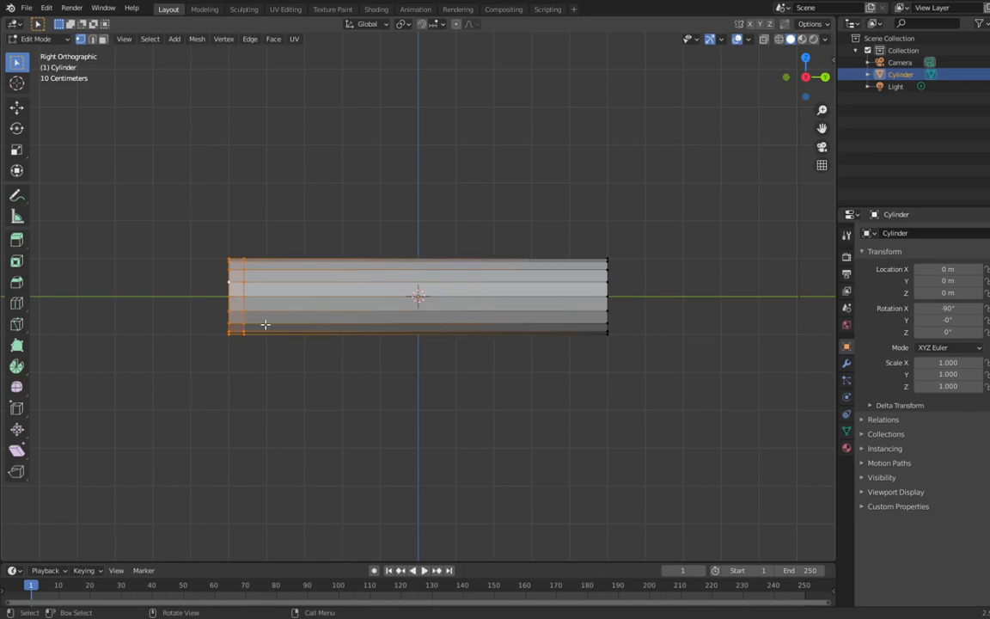
key("e")
key("s")
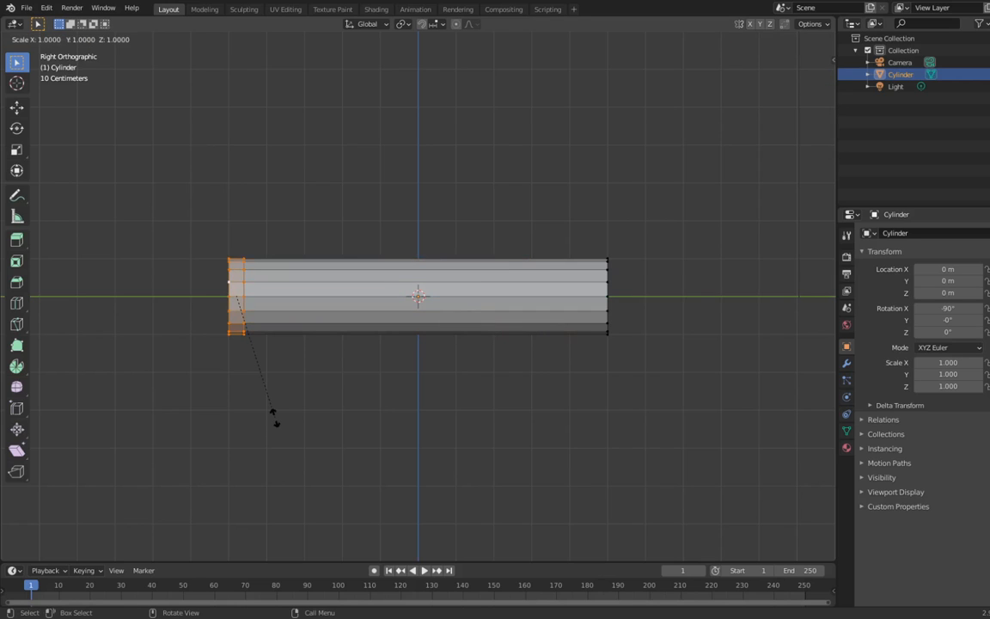
key("0")
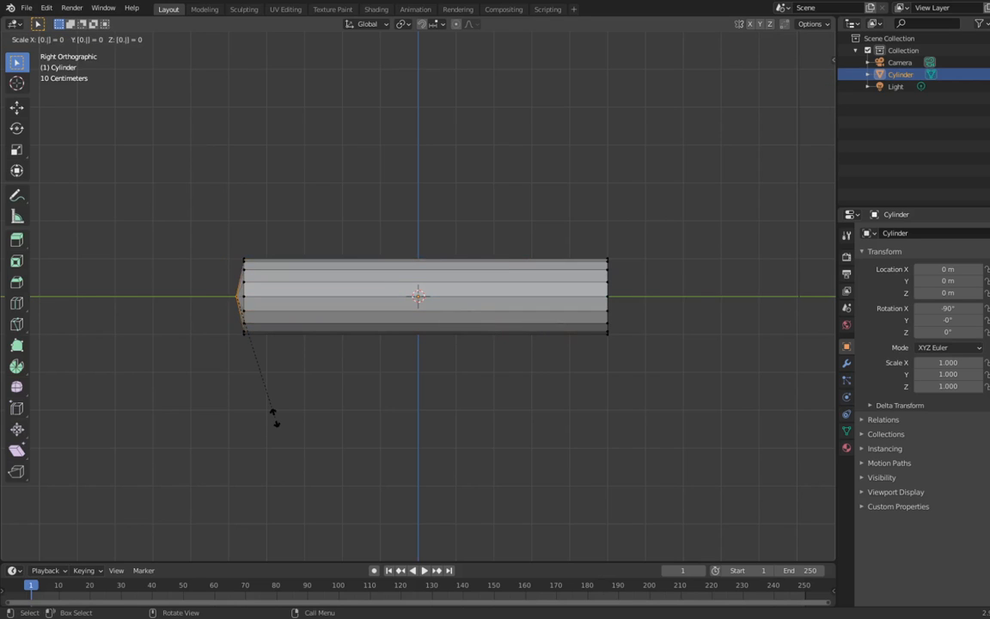
key("Escape")
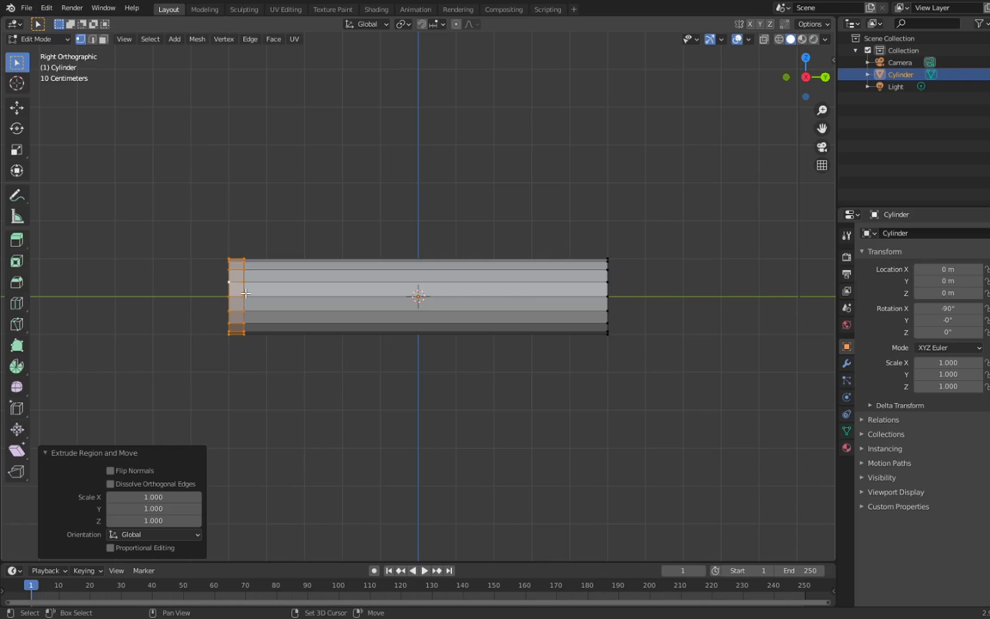
- Scale the extruded band at the -Y end by 1.1 to form a raised rim
key("s")
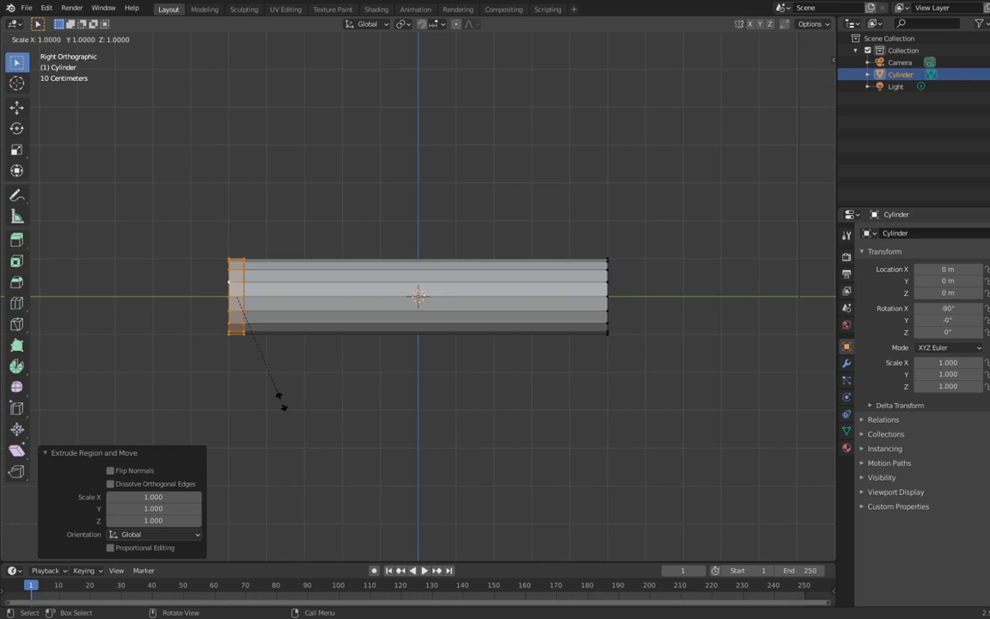
key("0")
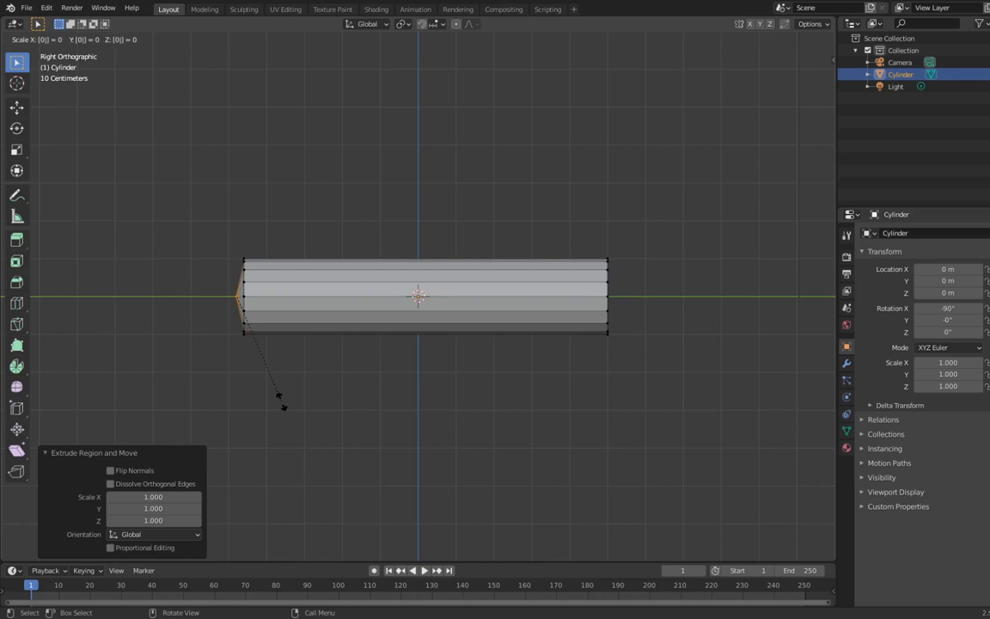
type("1.1")
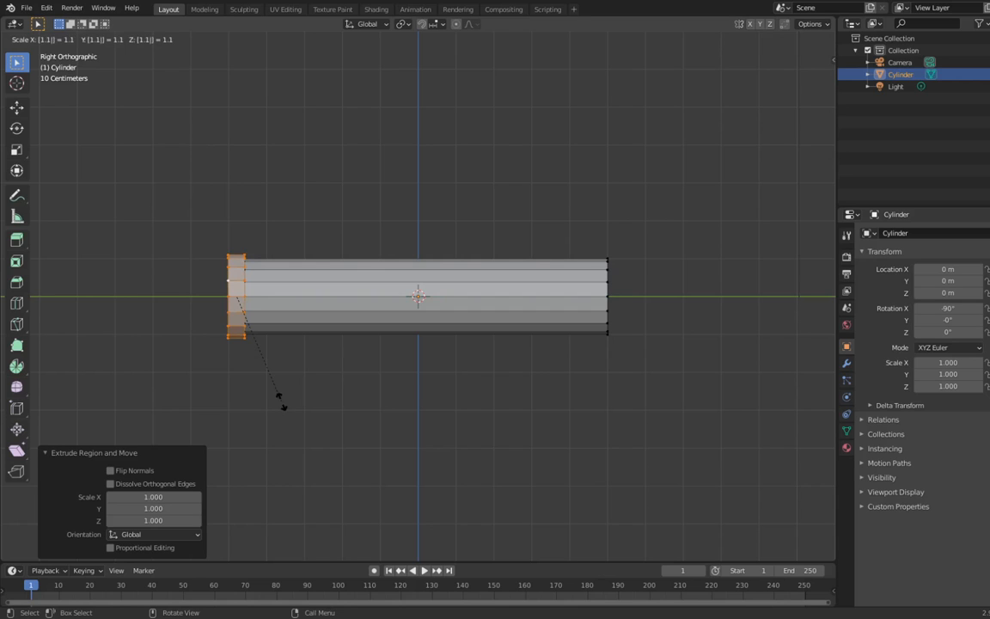
key("Return")
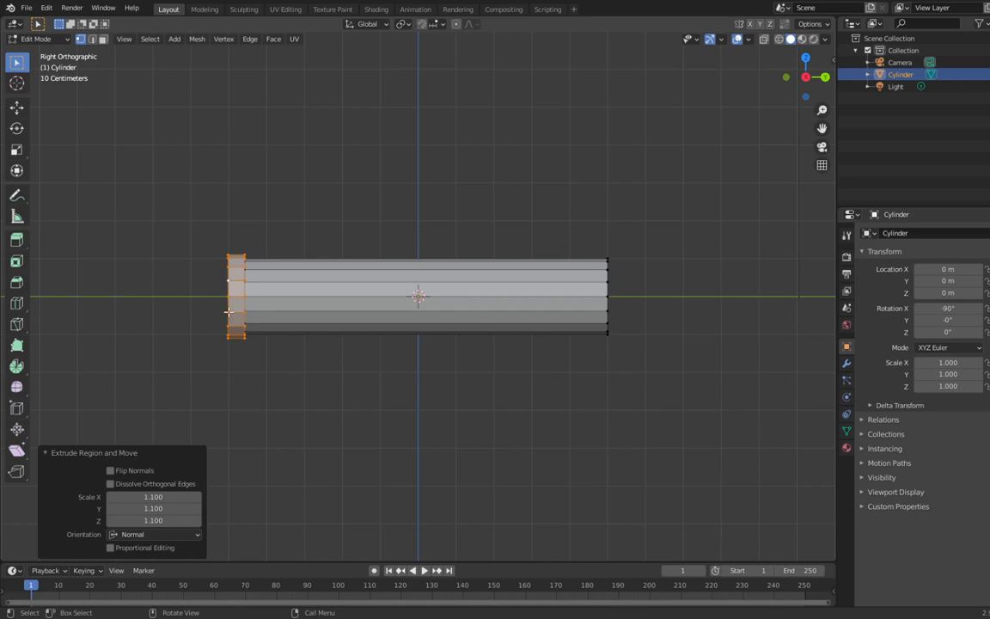
key("Tab")
key("Tab")
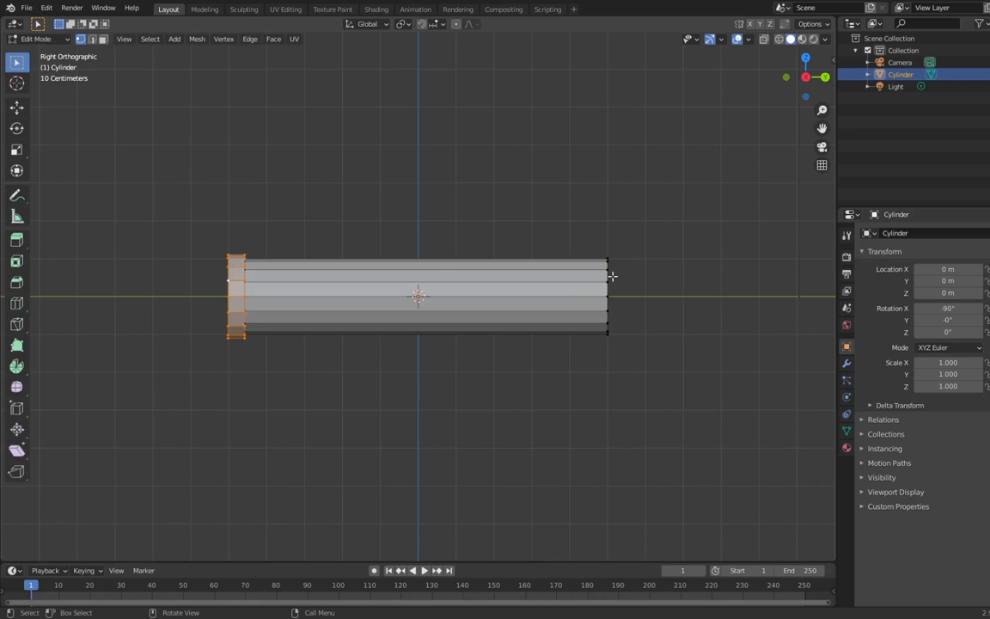
left_click(611, 276, "alt+shift")
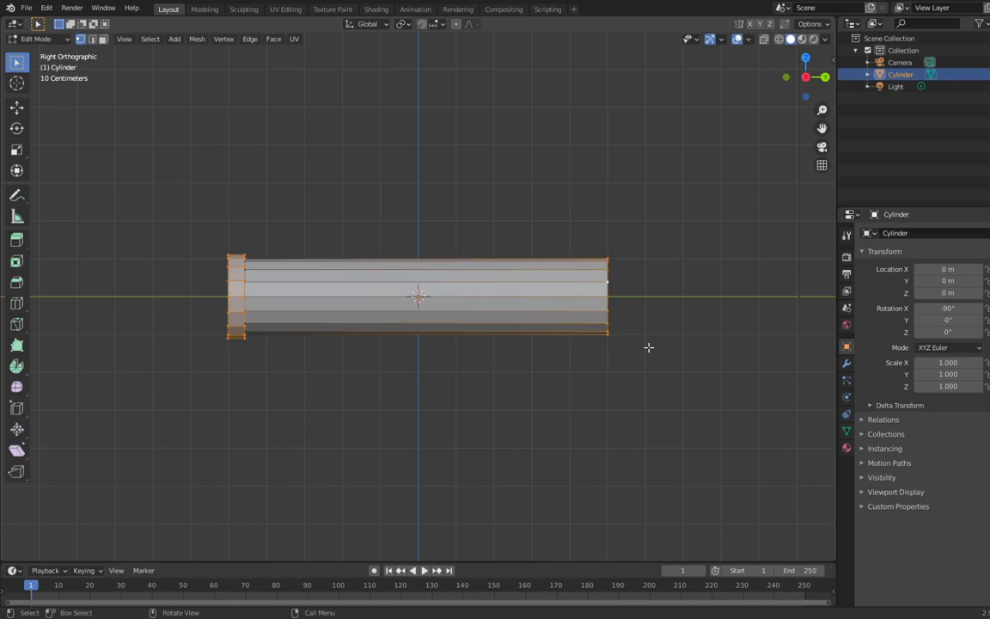
key("e")
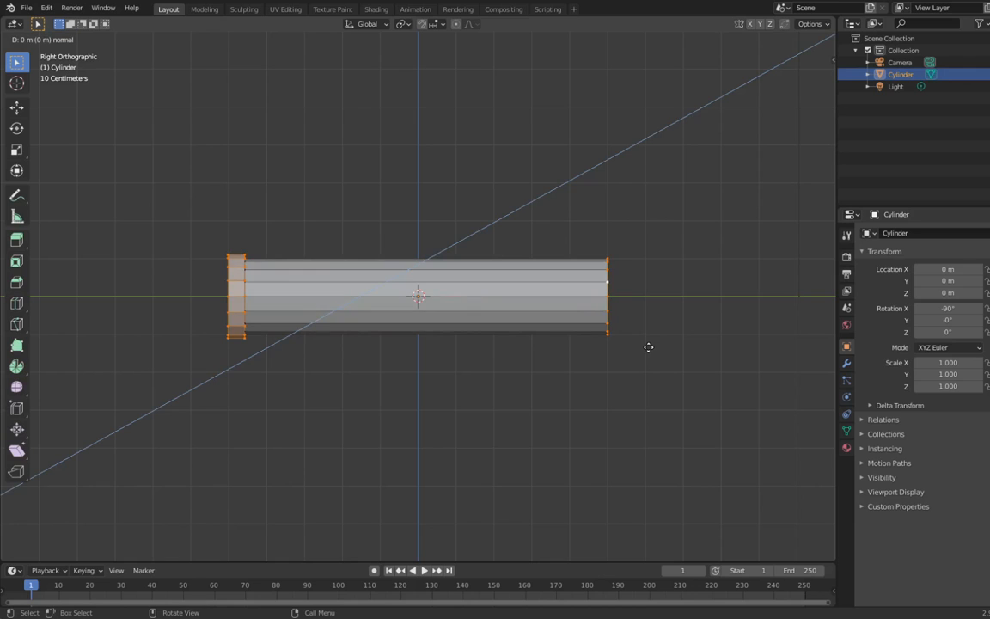
right_click(649, 347)
key("g")
key("y")
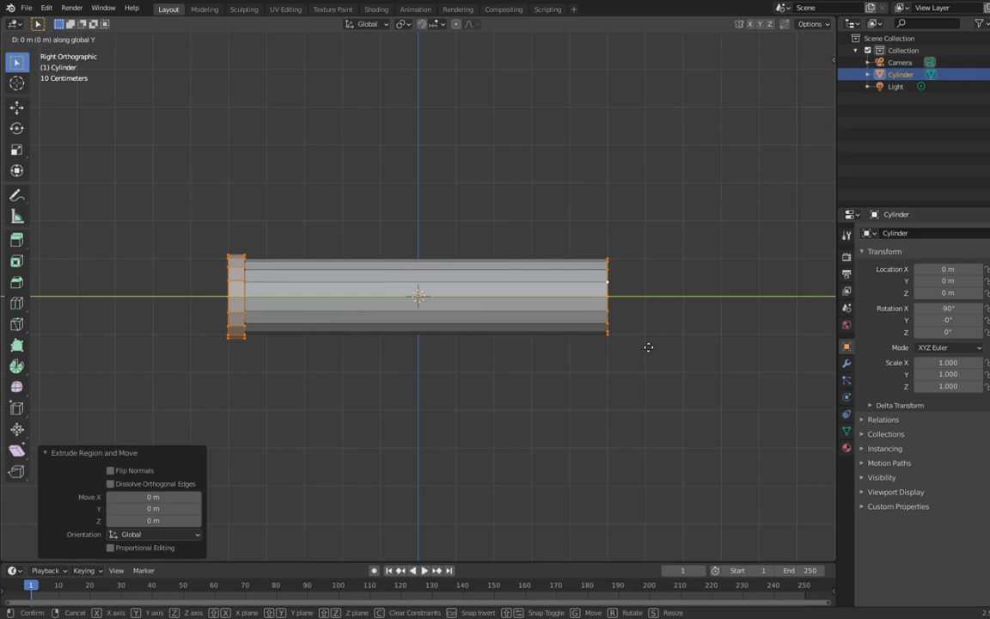
key("1")
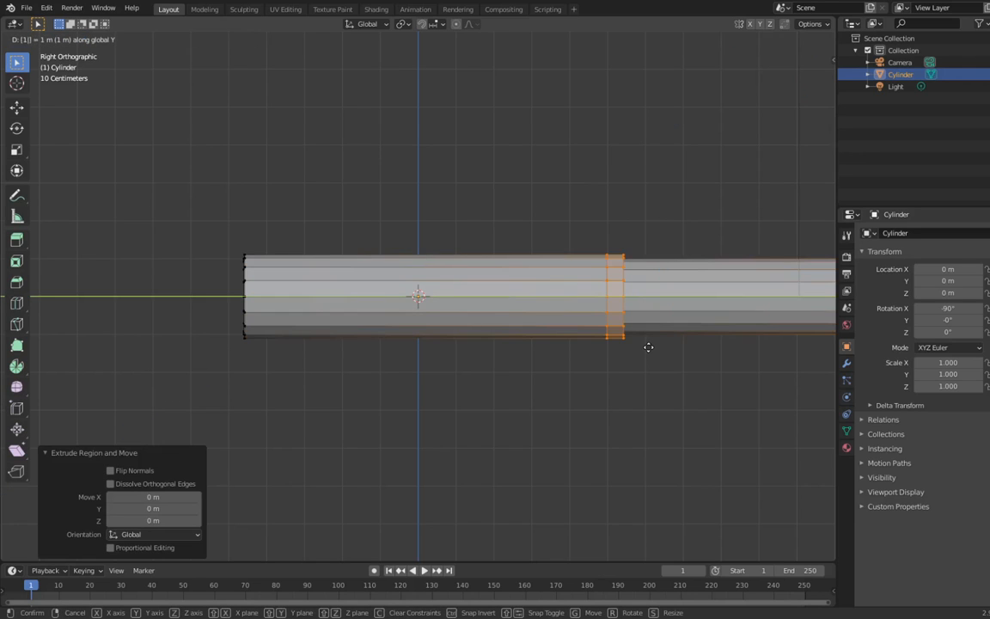
key("BackSpace")
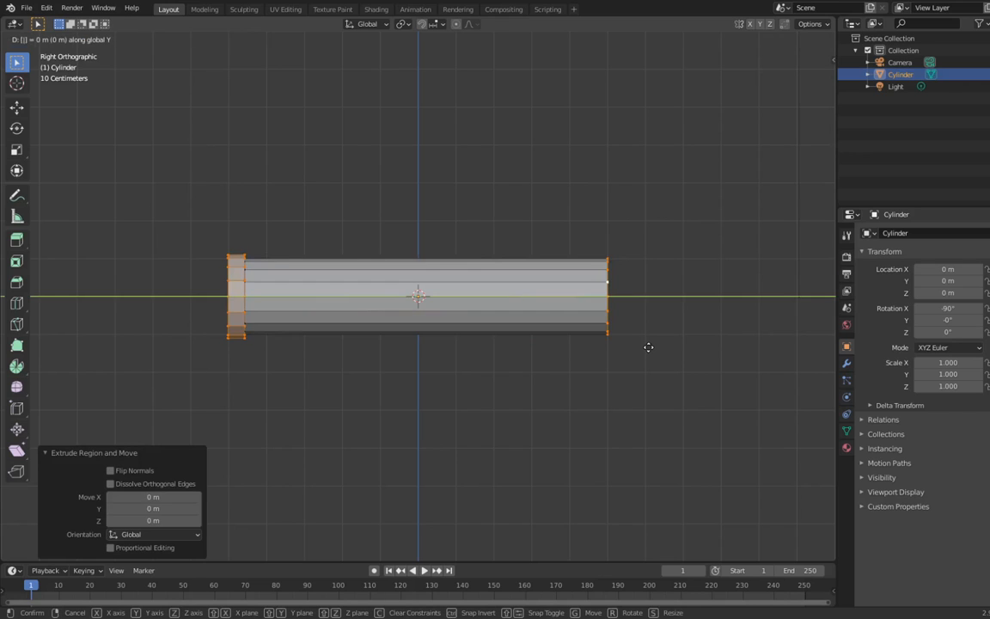
type("0.4")
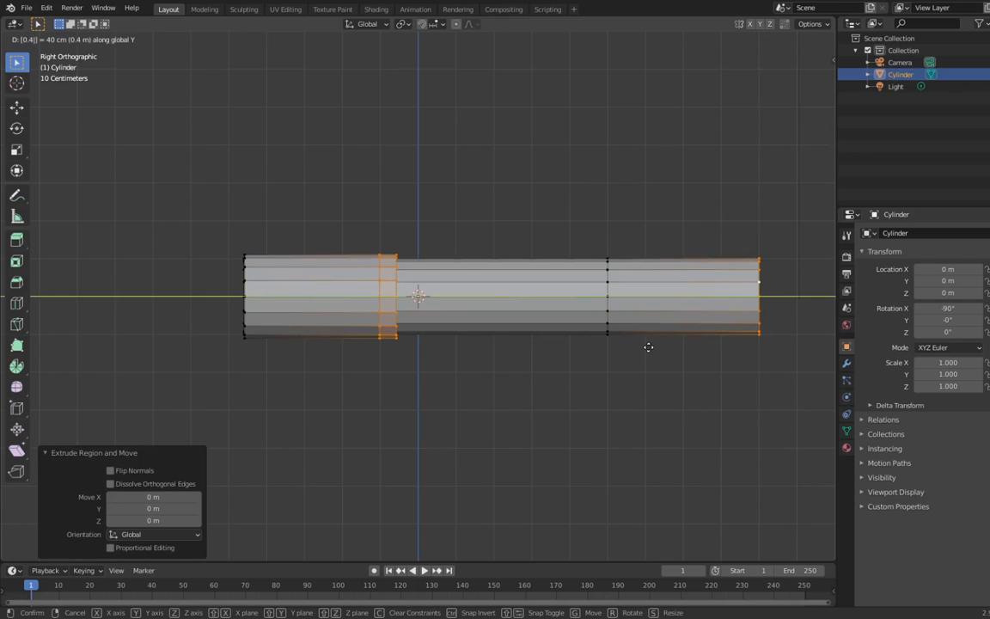
key("BackSpace")
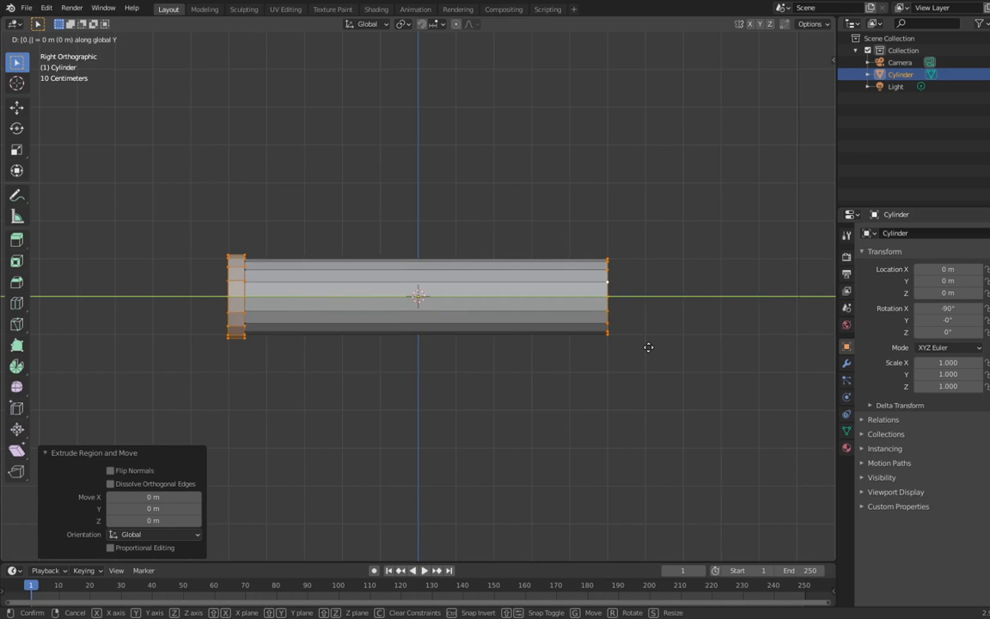
key("Return")
left_click(622, 317, "ctrl")
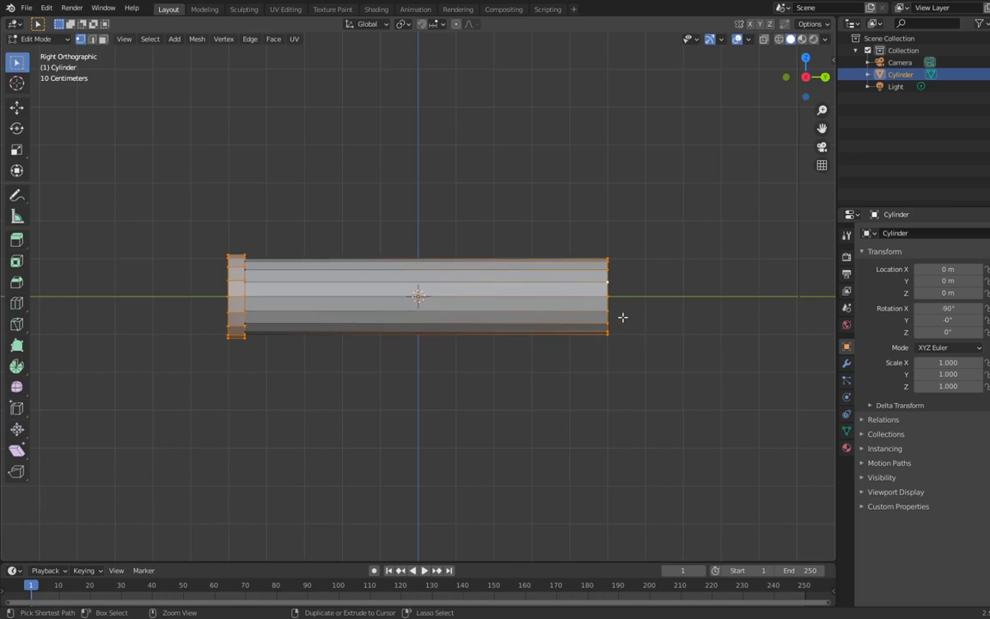
- Extrude the edge loop at the cylinder's +Y end and move the extrusion 0.3 m along the global Y axis
left_click(612, 302, "alt")
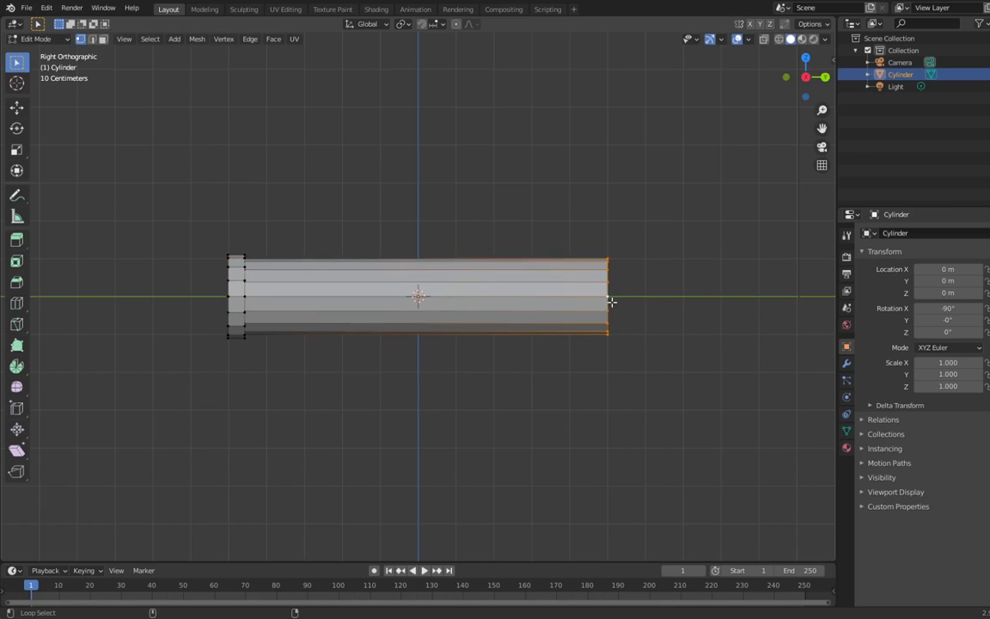
type("e")
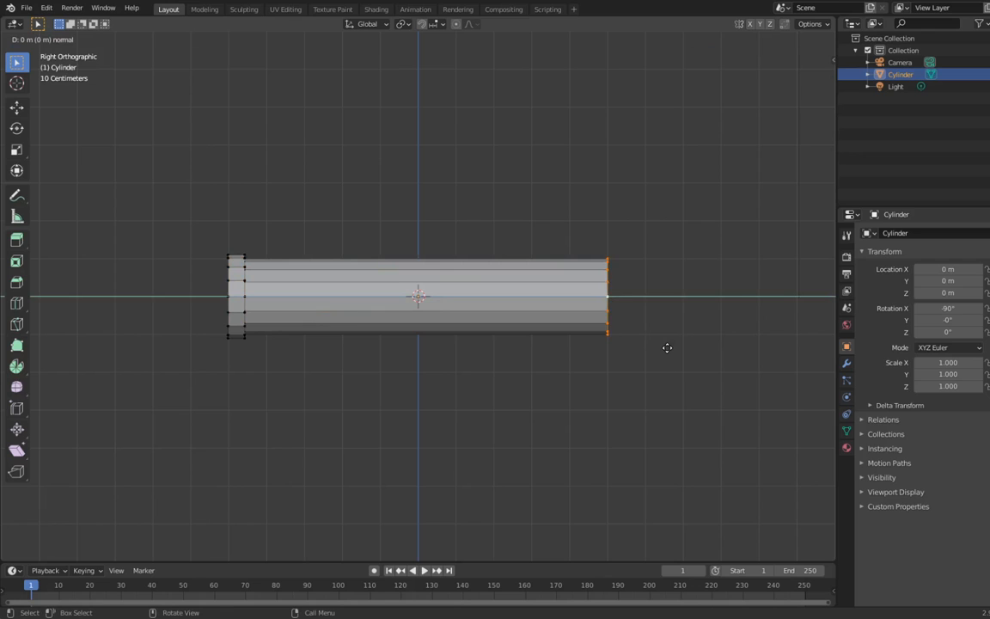
type("y0.2")
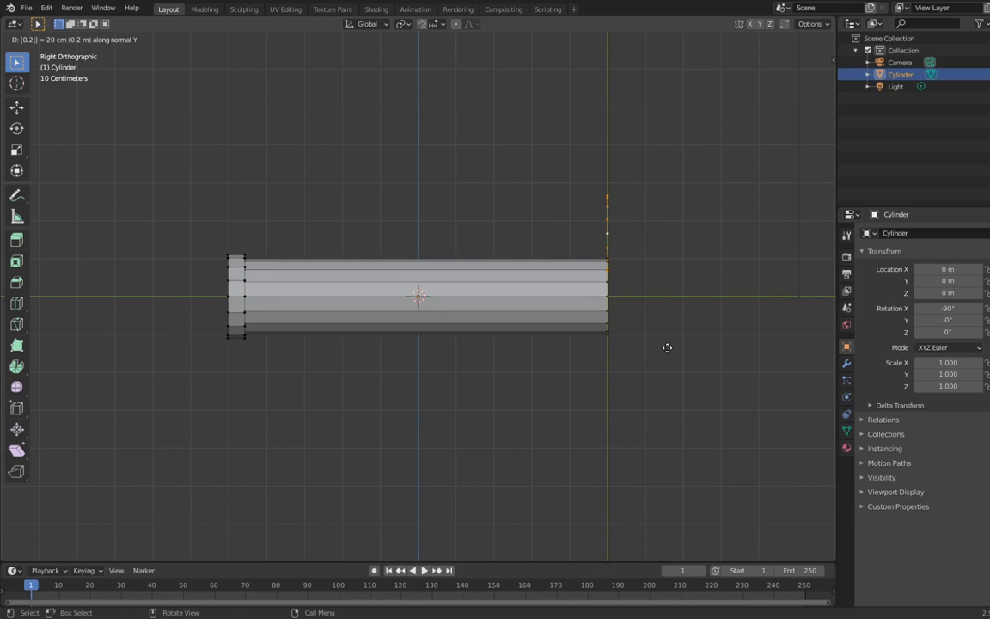
key("Escape")
type("gy0.")
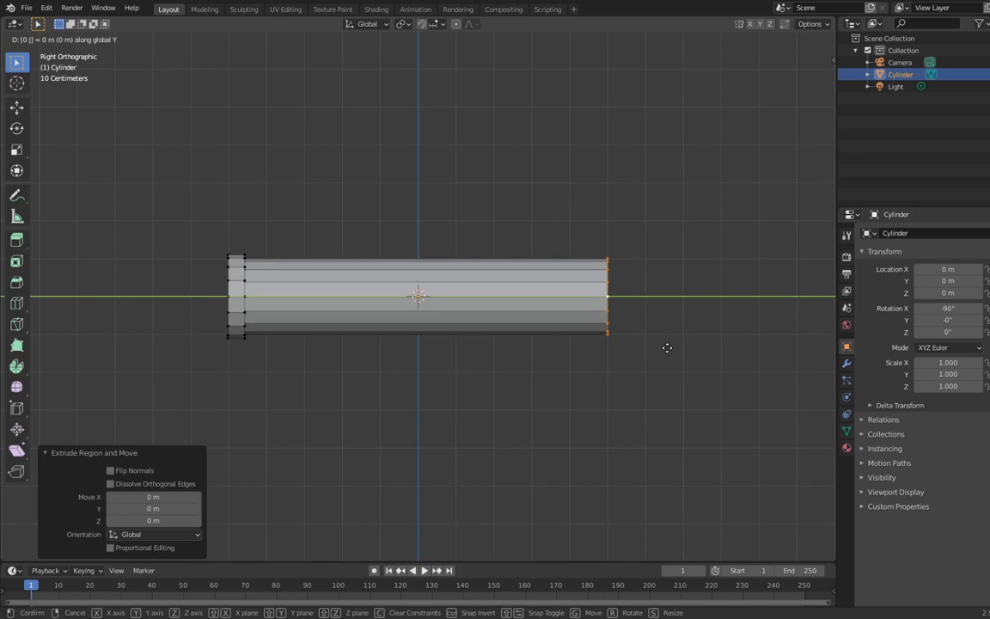
type("4")
key("BackSpace")
type("2")
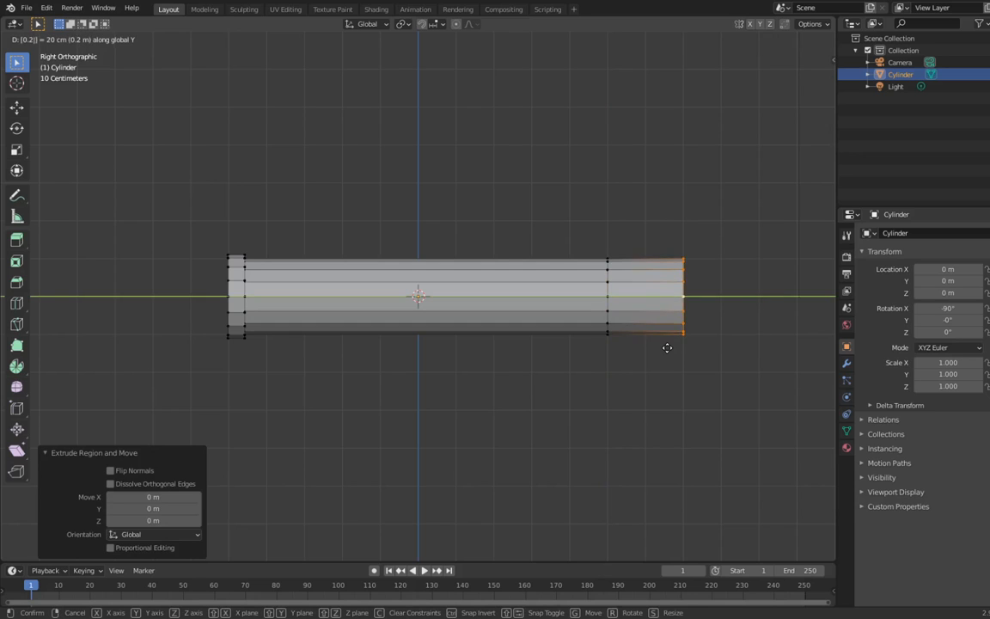
key("BackSpace")
type("3")
key("Return")
- Scale the extruded end loop by 0.2 to taper the +Y end into a cone
type("s")
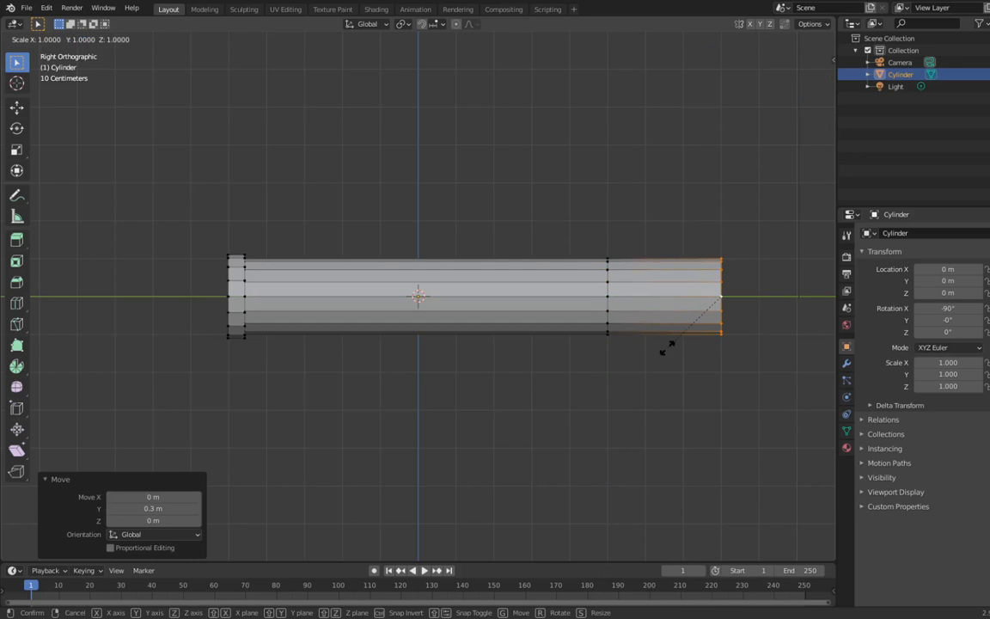
type("0.2")
key("BackSpace")
type("1")
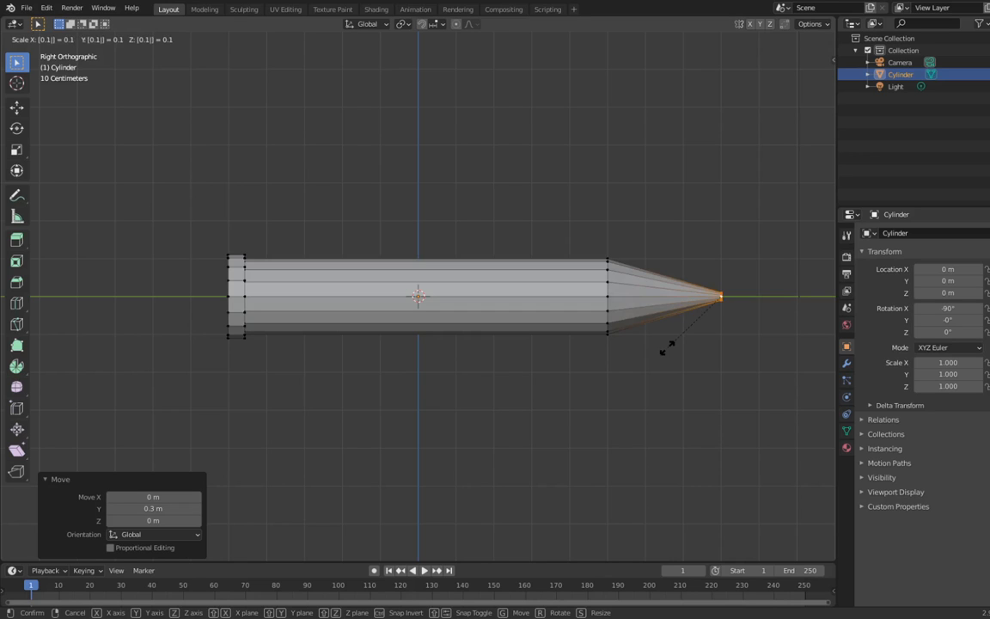
key("Return")
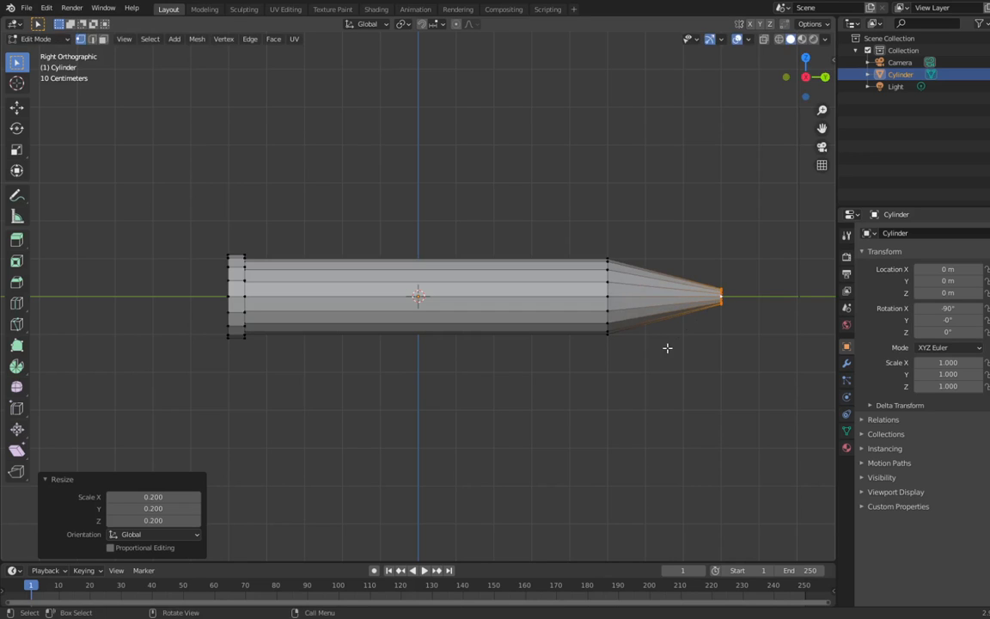
- Move the cone's narrow end -0.1 m along the global Y axis to shorten the taper
key("g")
type("y")
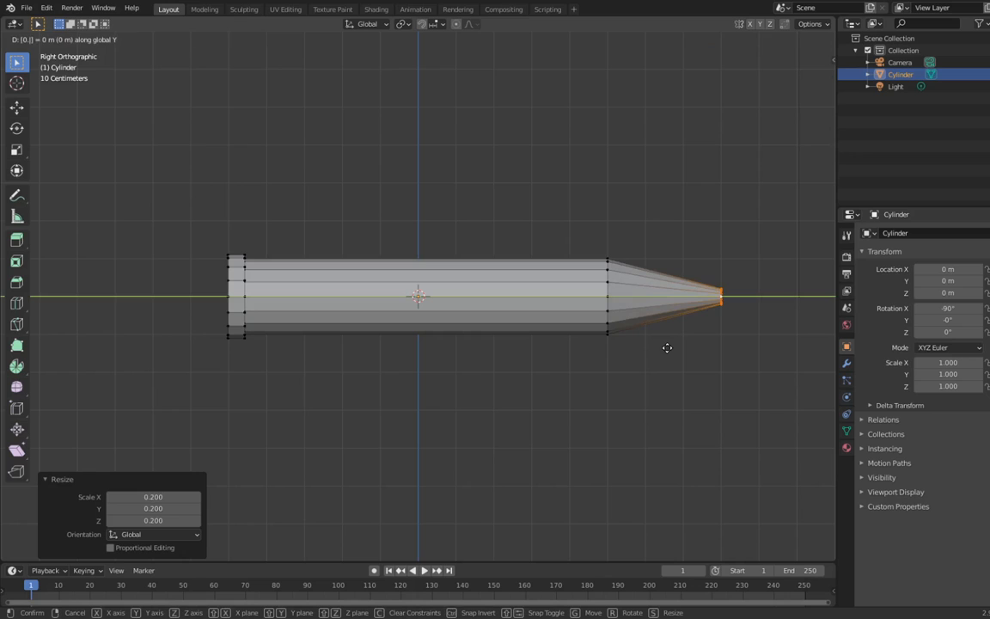
type("10")
key("BackSpace")
key("BackSpace")
type("0.1")
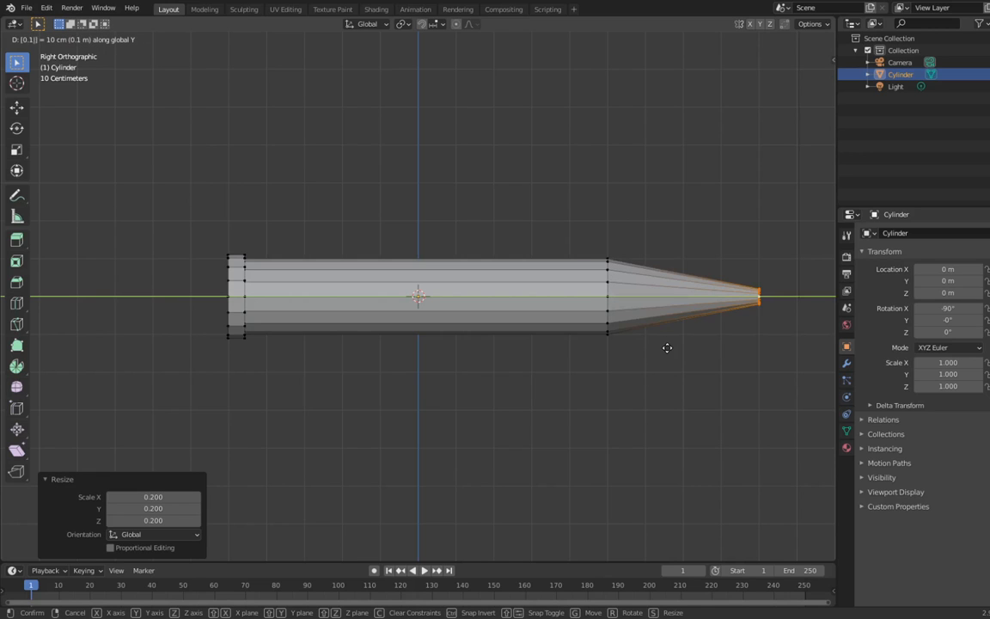
key("minus")
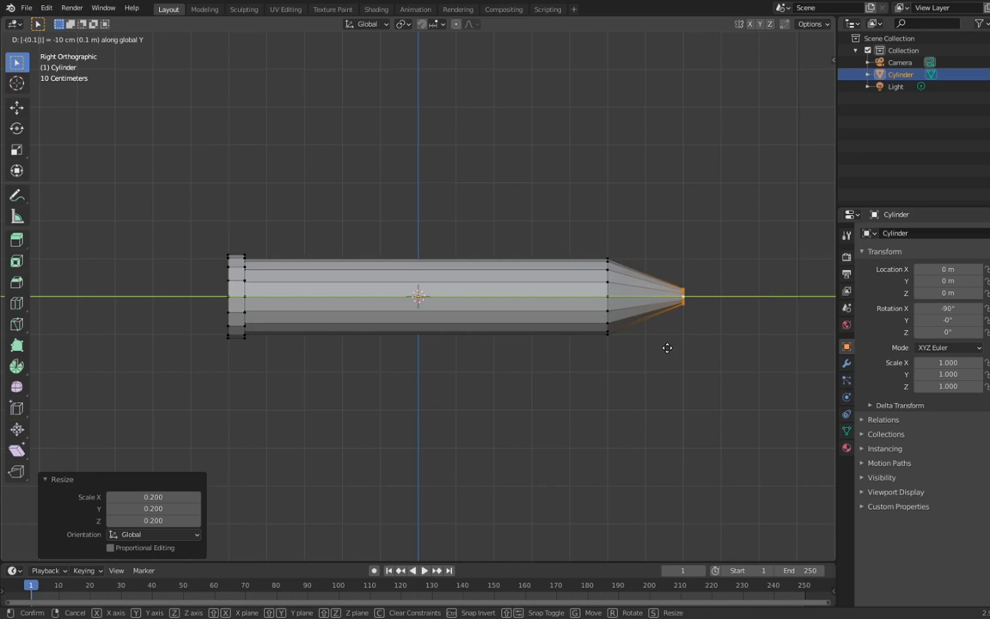
key("Return")
- Extrude the edge loop at the cone's narrow end in place
key("g")
key("z")
key("z")
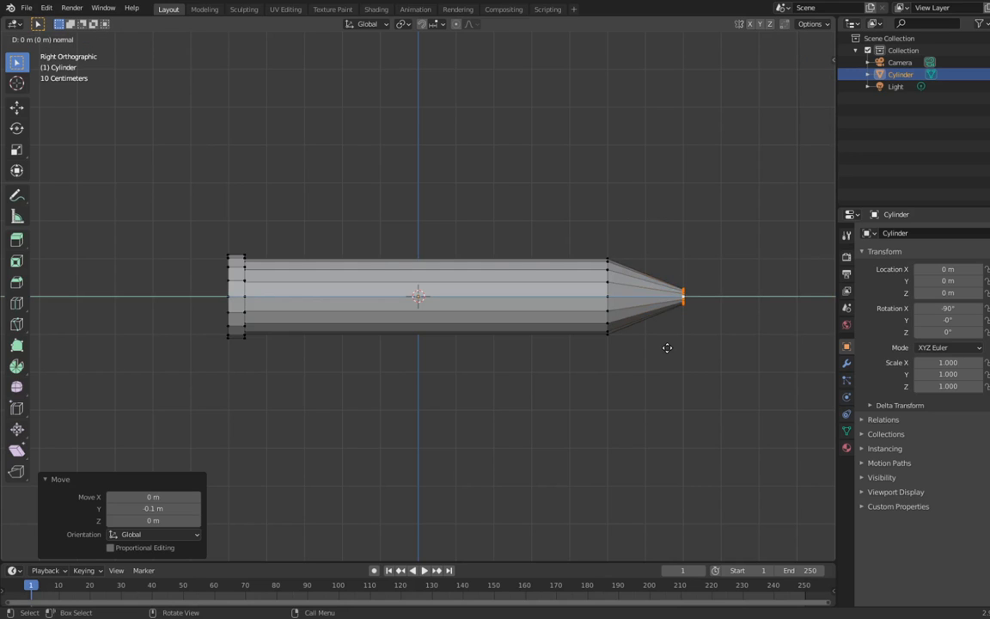
key("g")
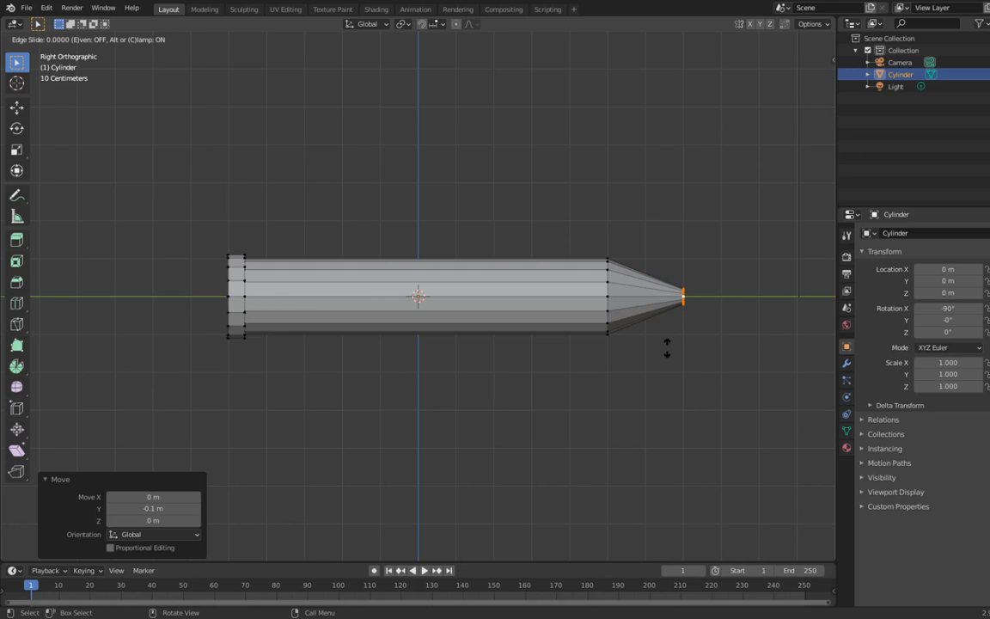
type("0.2")
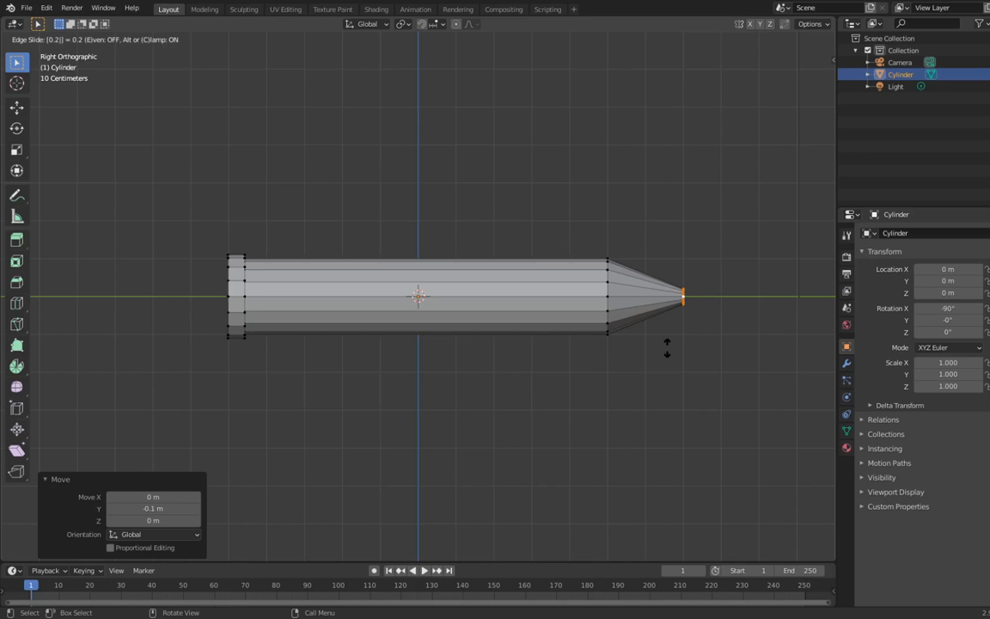
key("Return")
- Move the newly extruded tip loop 0.05 m along the global Y axis
type("gy")
type("0")
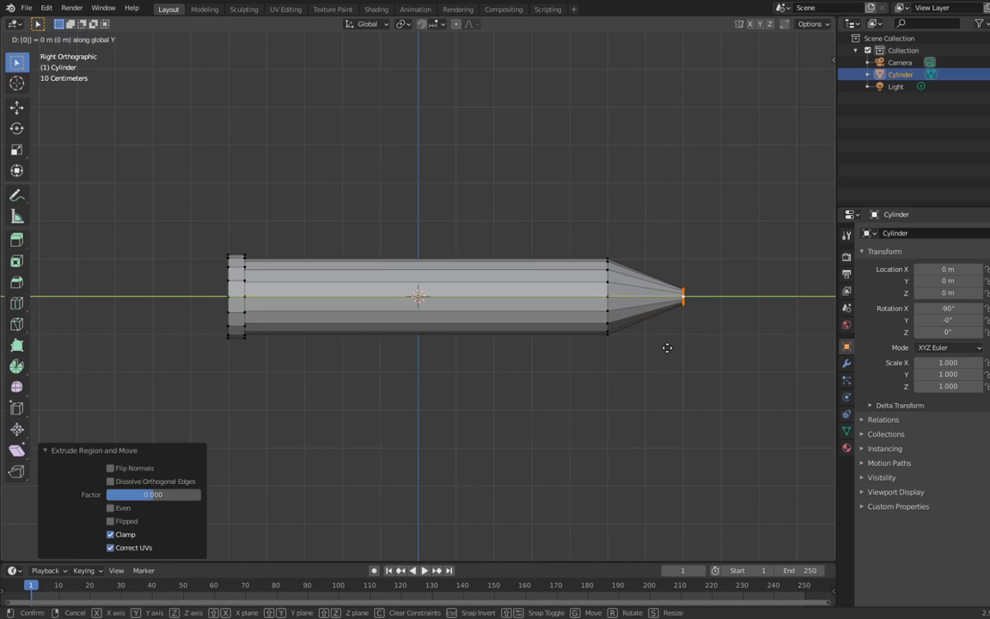
type(".2")
key("BackSpace")
type("1")
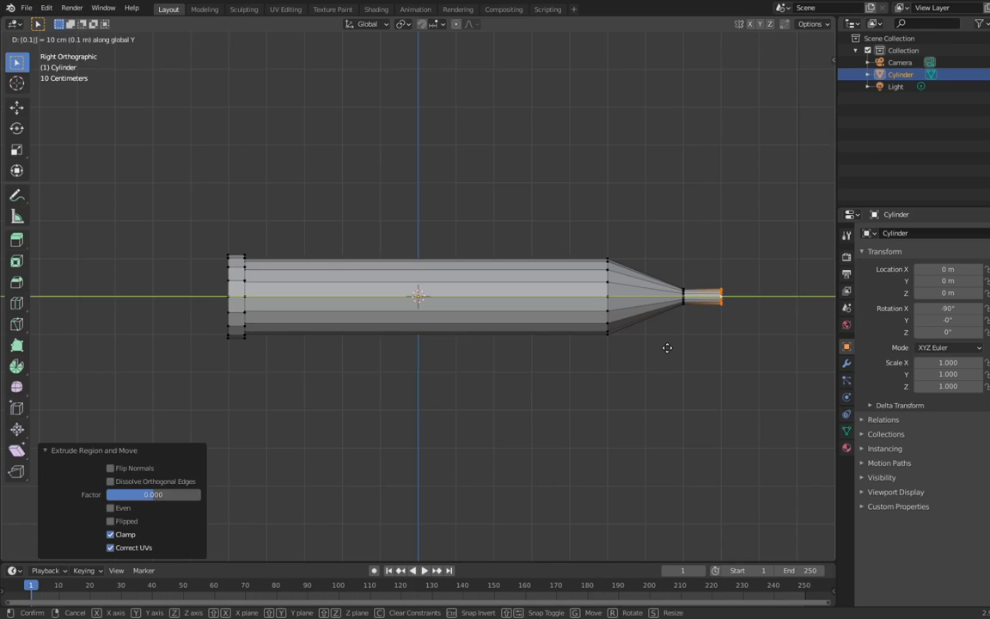
key("BackSpace")
type("025")
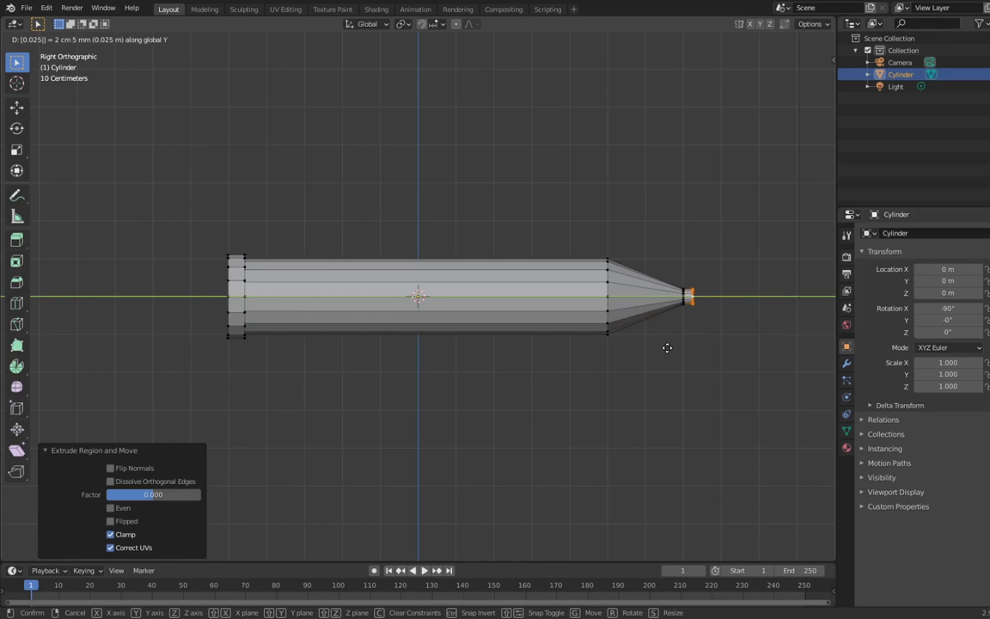
key("BackSpace")
key("BackSpace")
type("4")
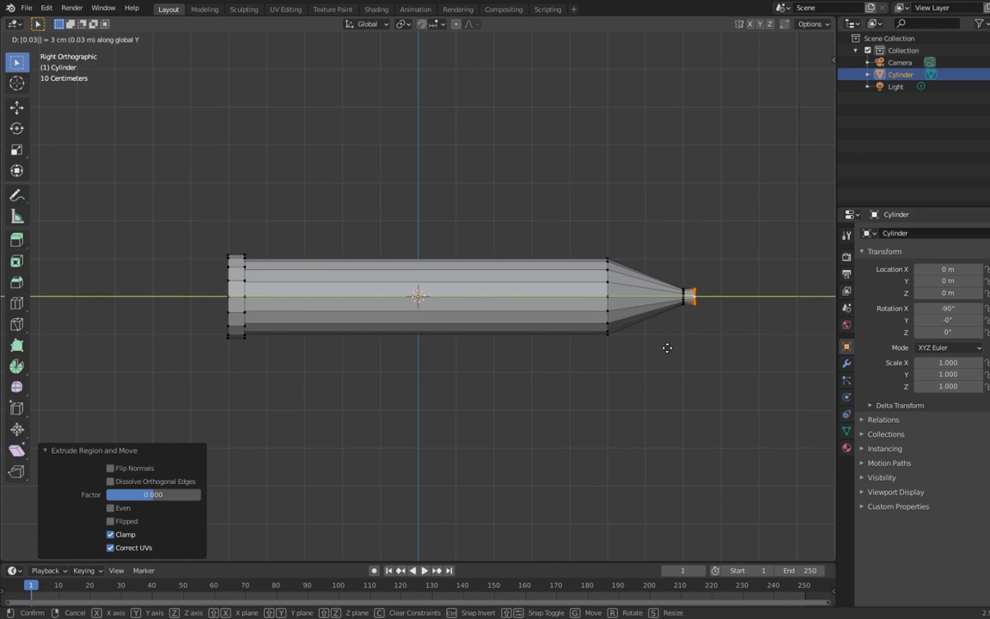
key("BackSpace")
type("5")
key("Return")
- Scale the outermost tip loop by 0.1 to bring it to a sharp point
type("s")
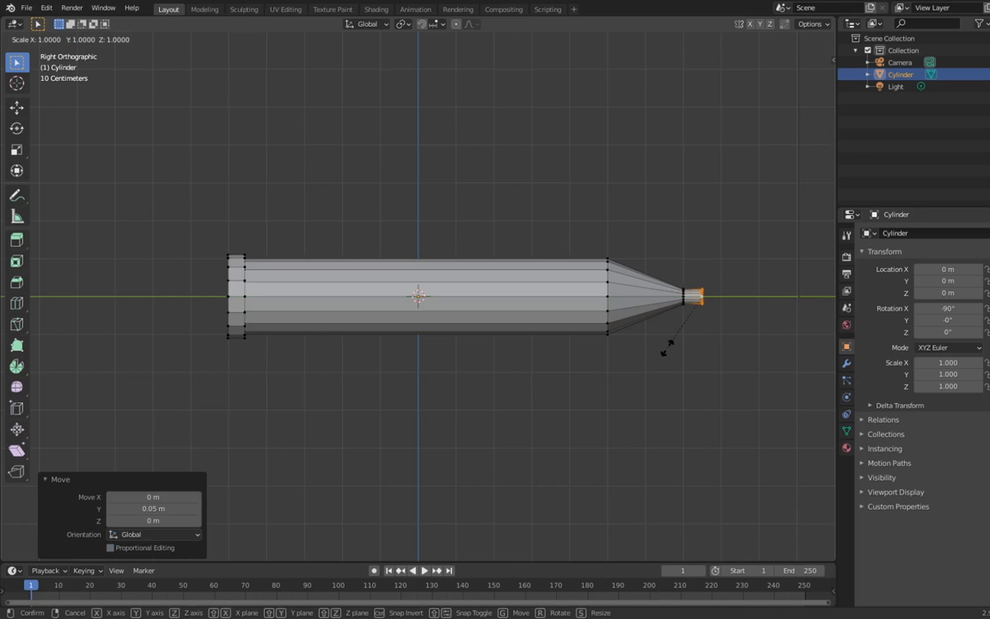
type("0.1")
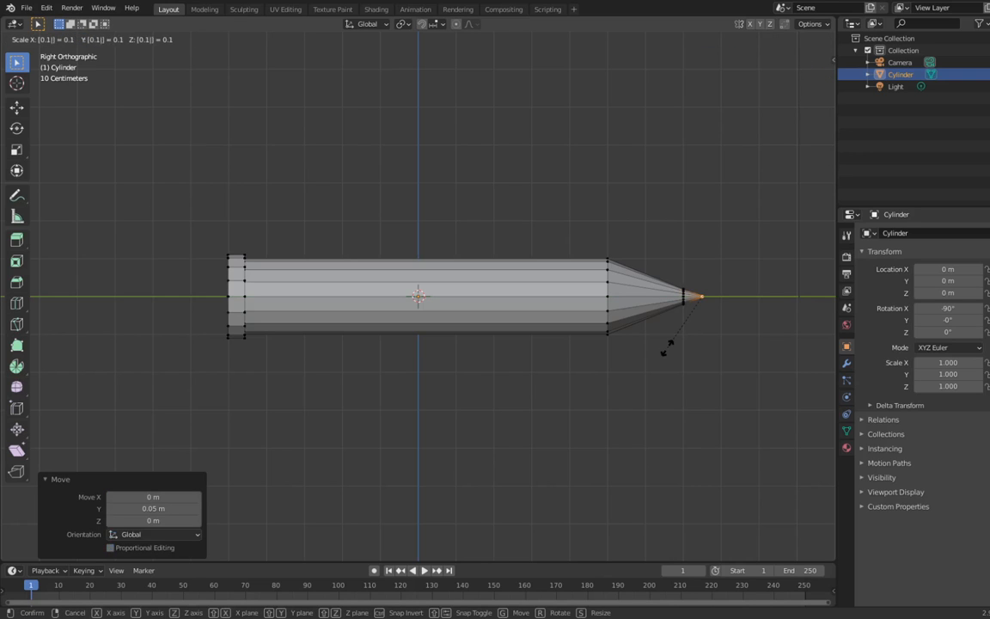
key("Return")
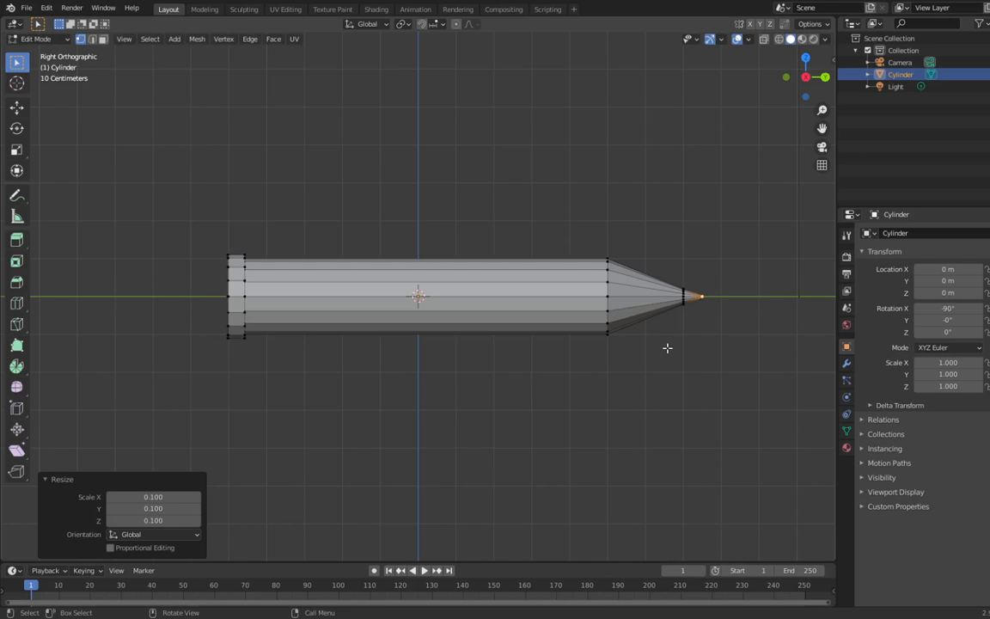
- Select every second vertex around the loop where the cylinder's body meets the cone
left_click(603, 295)
left_click(610, 271, "ctrl")
middle_click_drag(629, 250, 634, 345)
left_click(614, 341)
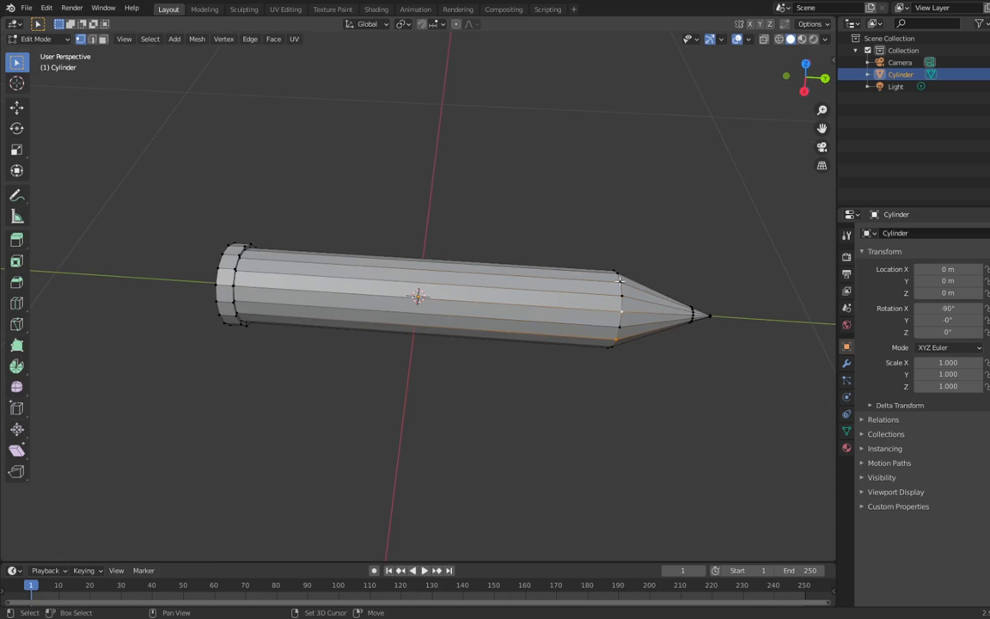
mouse_move(618, 279)
middle_mouse_down()
mouse_move(647, 401)
mouse_move(554, 284)
middle_mouse_up()
middle_click_drag(647, 302, 619, 344)
middle_click_drag(618, 260, 626, 325)
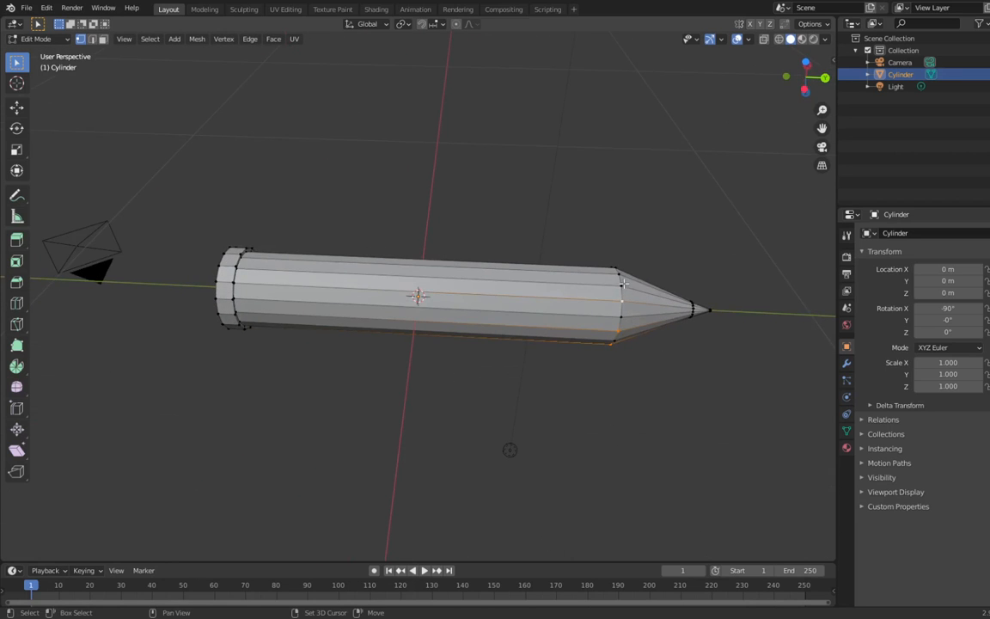
middle_click_drag(623, 283, 563, 321)
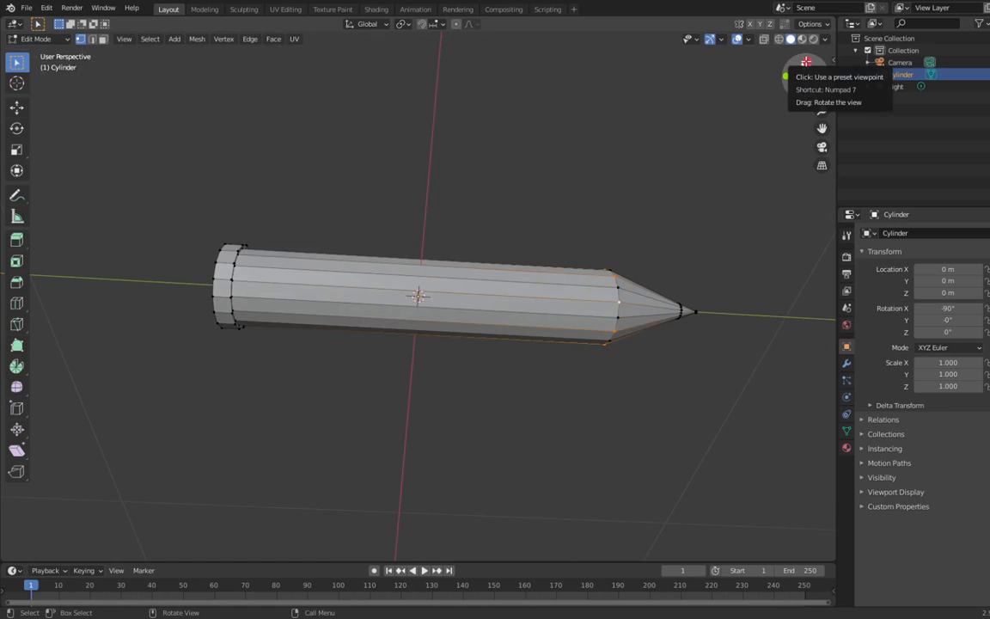
- Move the selected alternating vertices -0.01 m along the global Y axis in the right orthographic view to form a zigzag edge
left_click(805, 61)
left_click(785, 77)
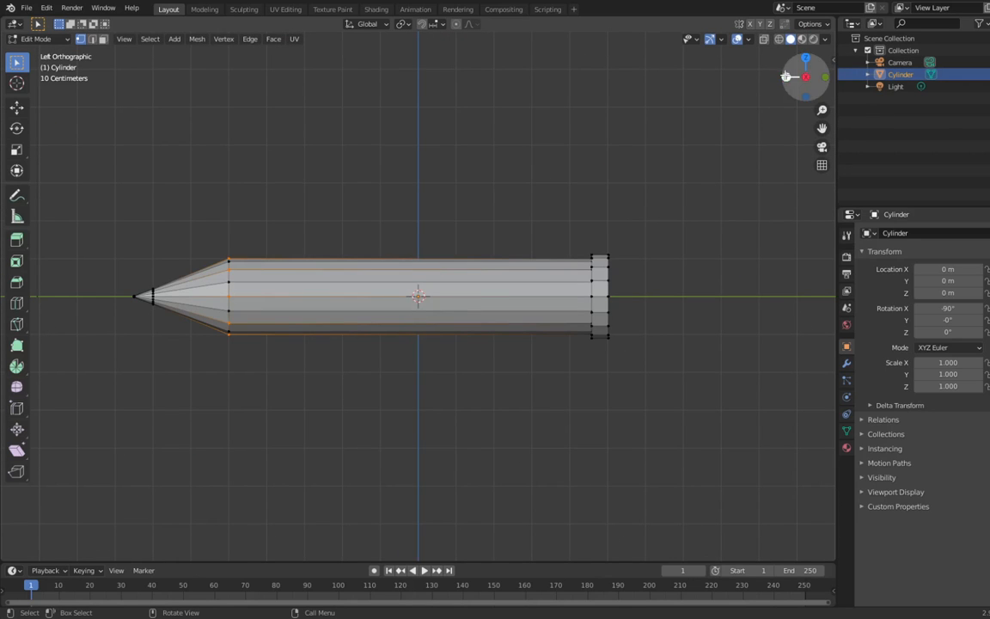
left_click(785, 77)
left_click(823, 77)
type("g")
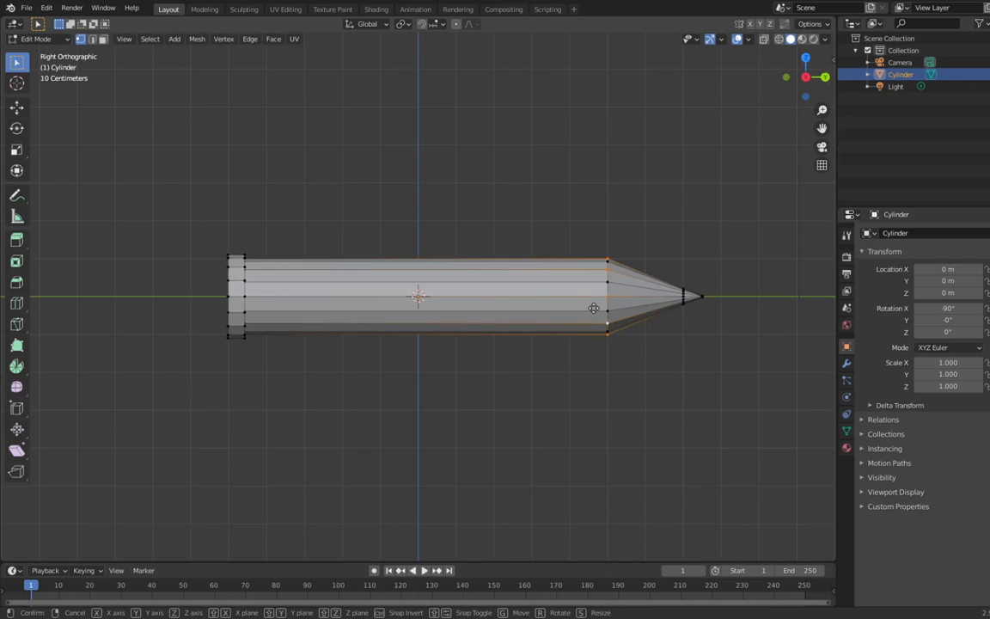
type("y")
type("-0.1")
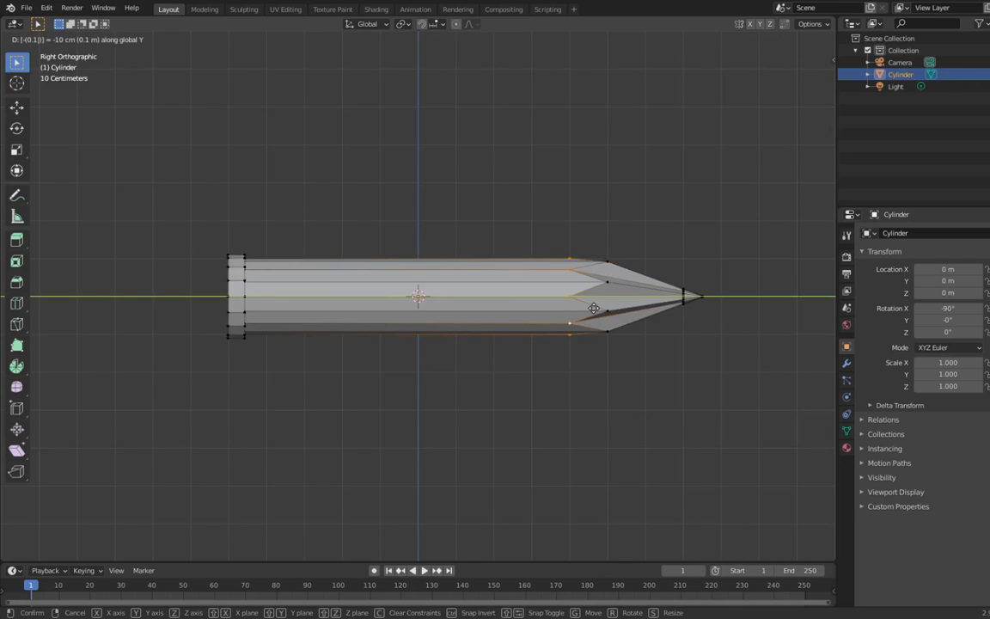
key("BackSpace")
type("02")
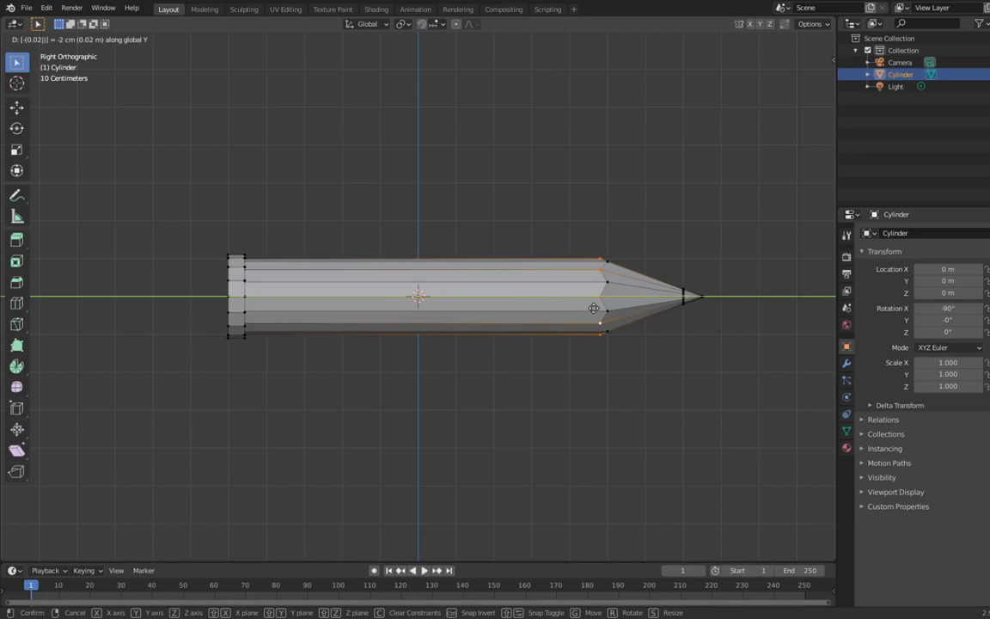
key("BackSpace")
type("1")
key("Return")
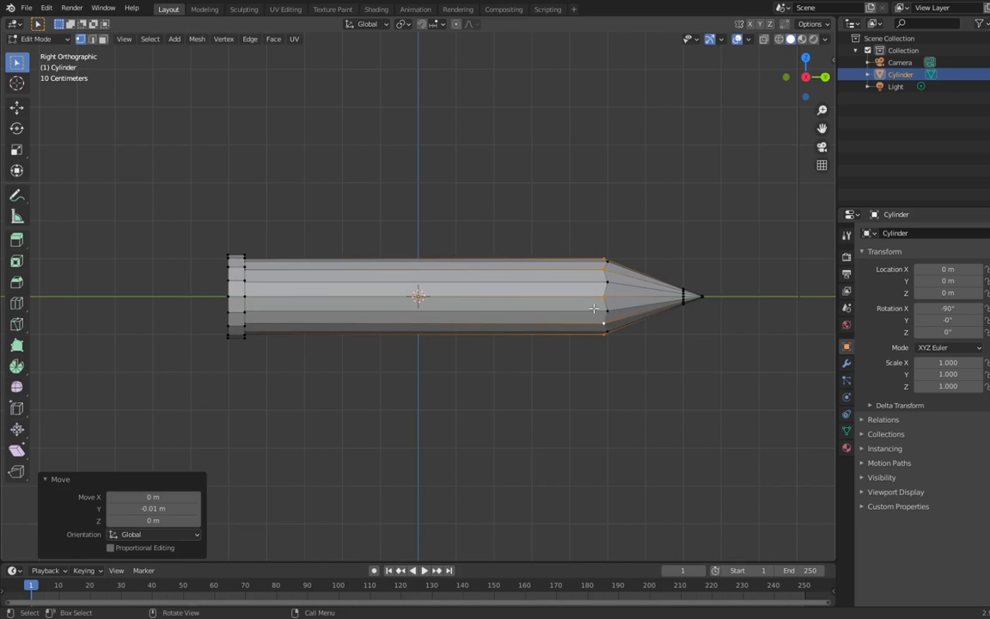
- Try to connect two opposite vertices across the cap face at the rimmed end with an edge
left_click(603, 330)
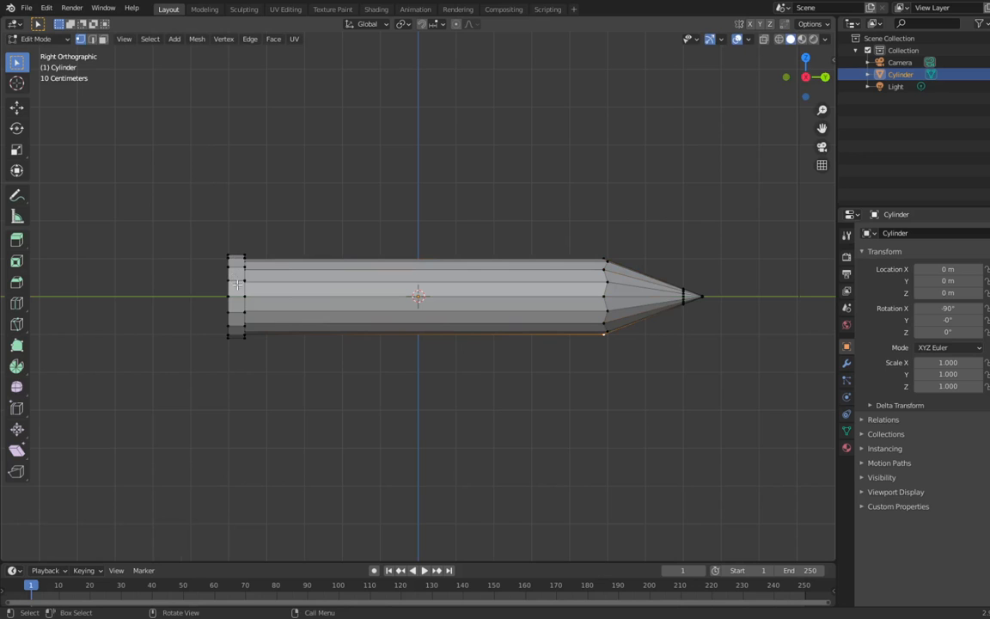
mouse_move(199, 255)
middle_mouse_down()
mouse_move(334, 313)
mouse_move(307, 309)
middle_mouse_up()
key("ctrl+r")
key("Escape")
middle_click_drag(421, 285, 426, 367)
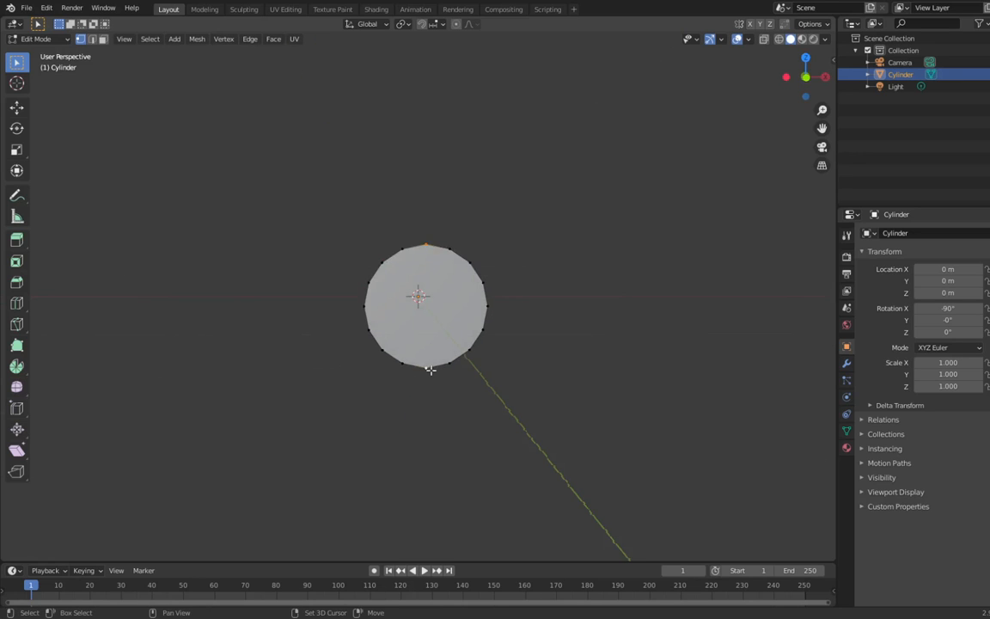
key("j")
left_click(483, 306)
key("ctrl+z")
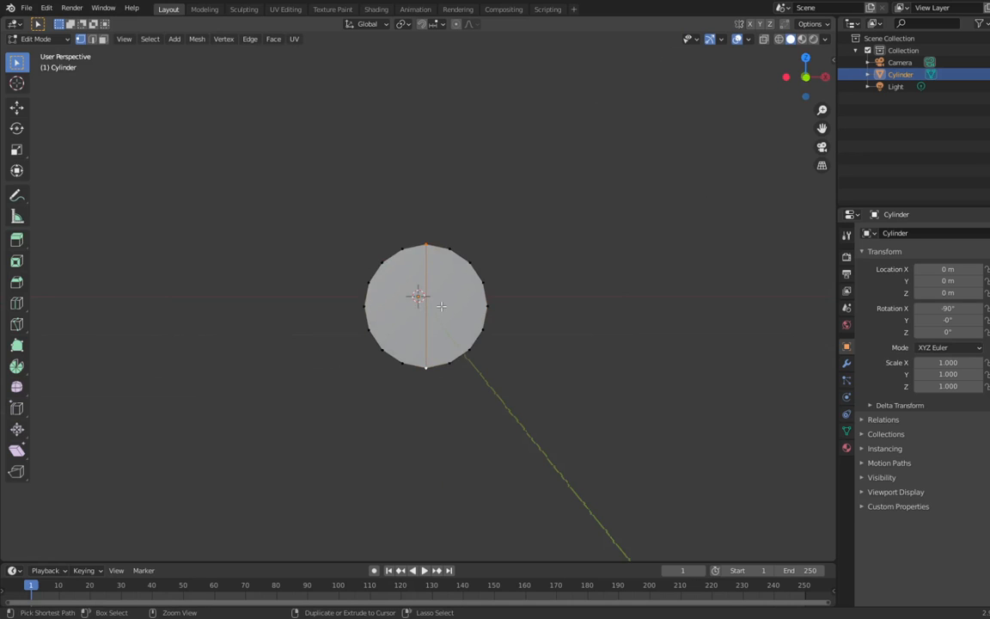
- Delete the cap face at the cylinder's rimmed end in face select mode
left_click(102, 39)
left_click(379, 266)
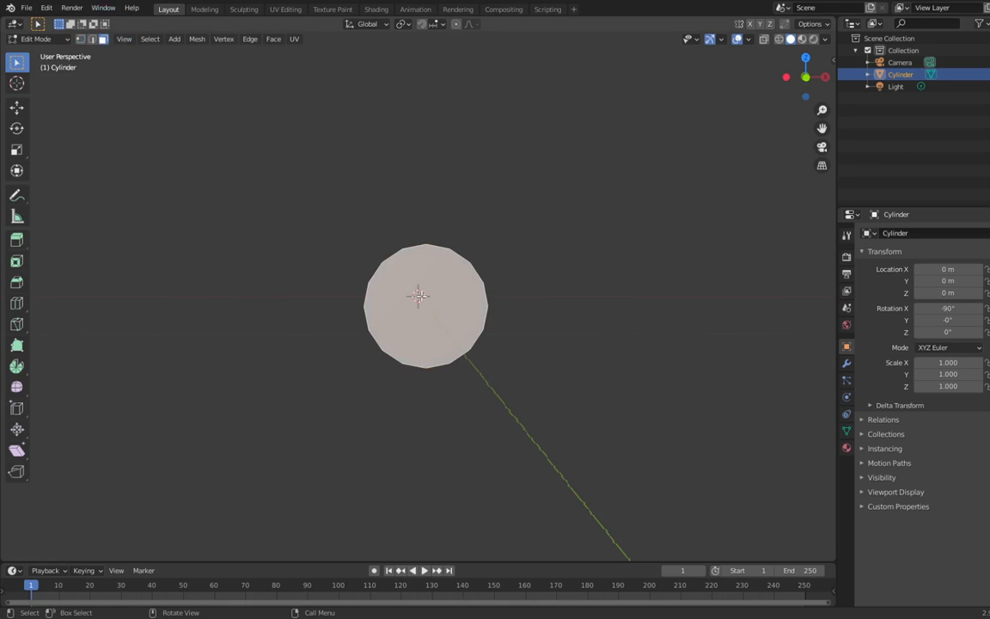
key("x")
left_click(339, 311)
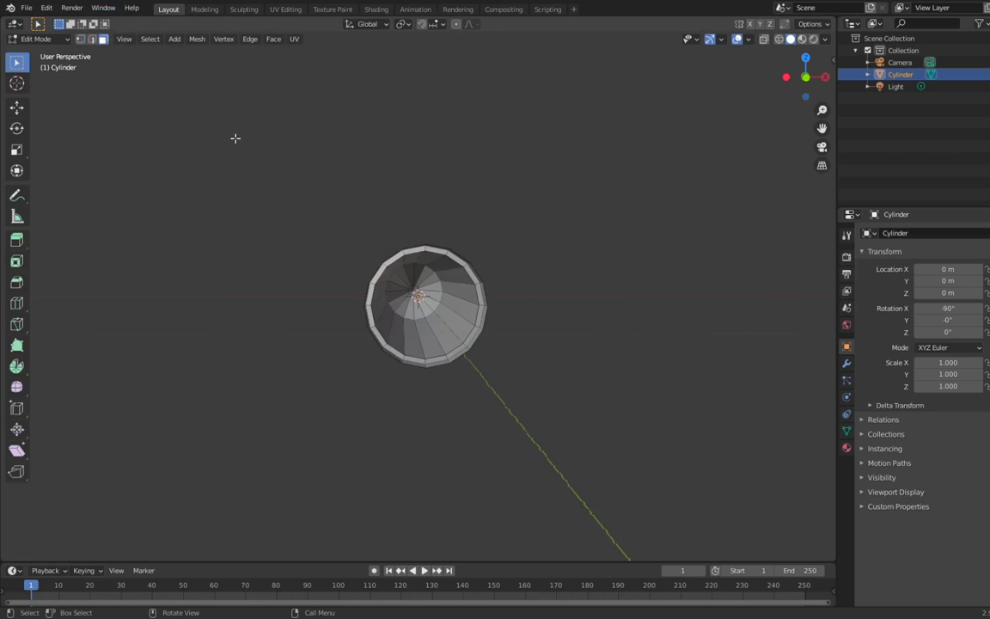
- Extrude the inner edge loop of the open rimmed end in place and scale the new loop to 0.9 in front view
left_click(81, 40)
left_click(446, 254, "alt")
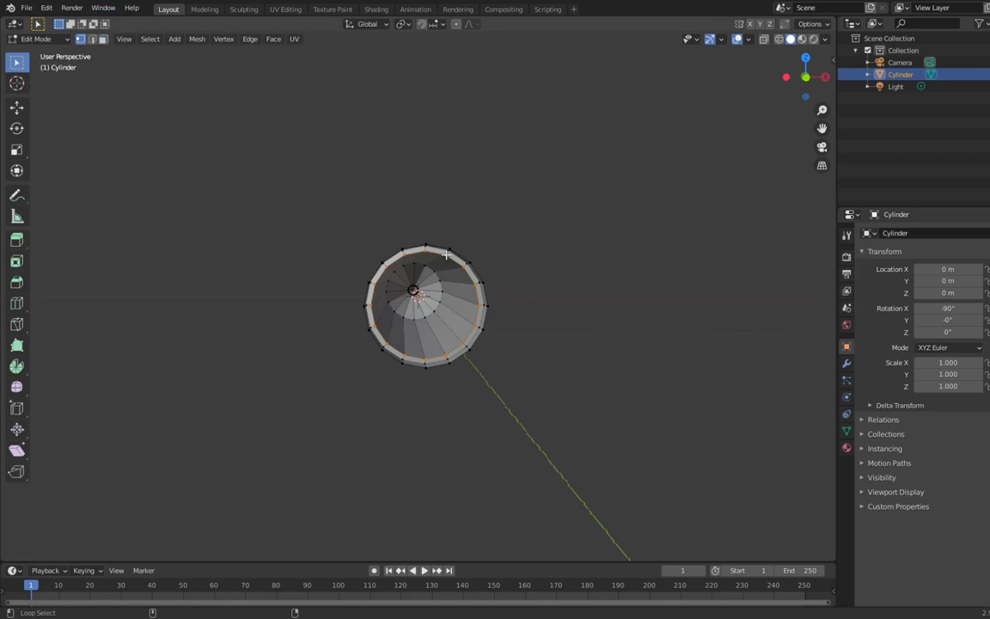
left_click(806, 77)
key("s")
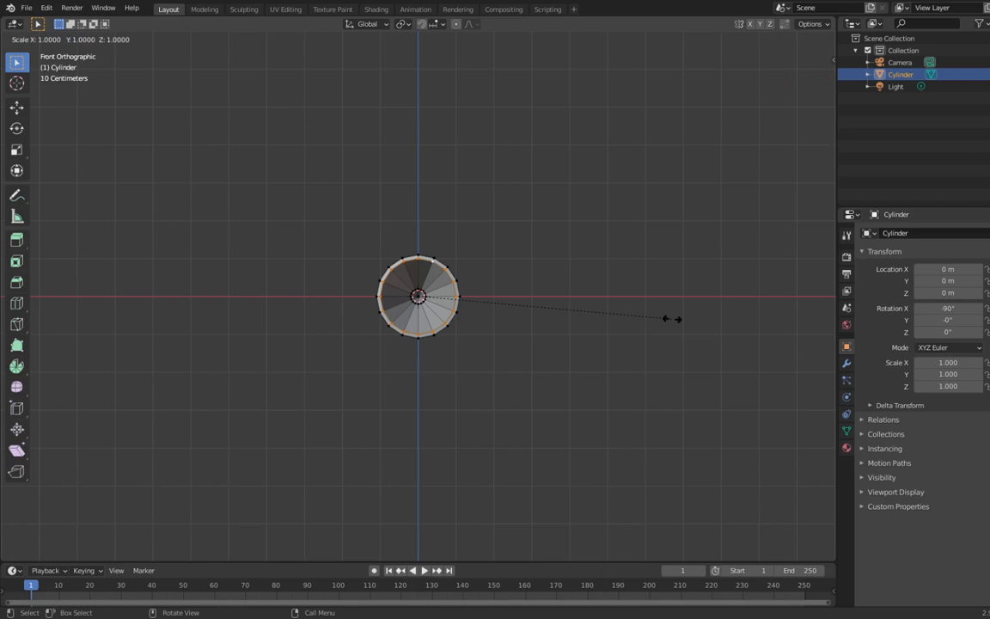
key("0")
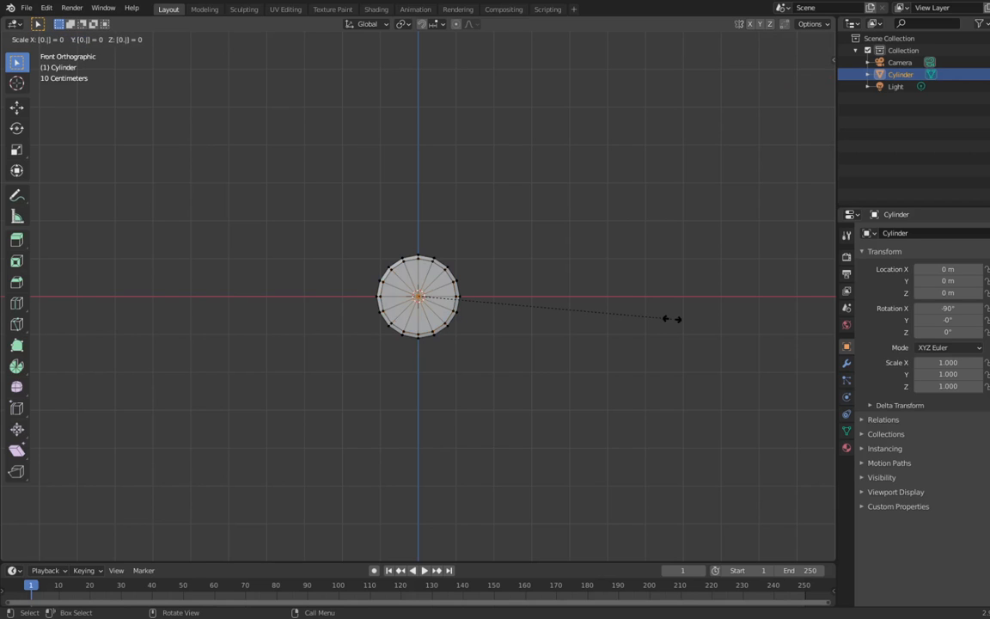
type(".9")
key("Return")
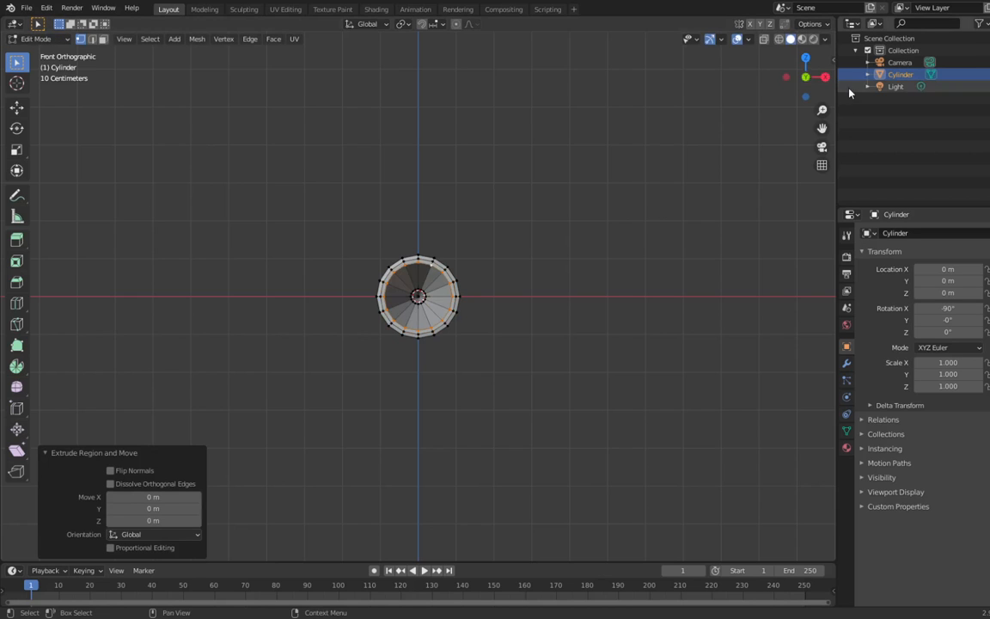
- Extrude the scaled loop outward from the rimmed end by -0.2 m along the global Y axis
left_click(825, 77)
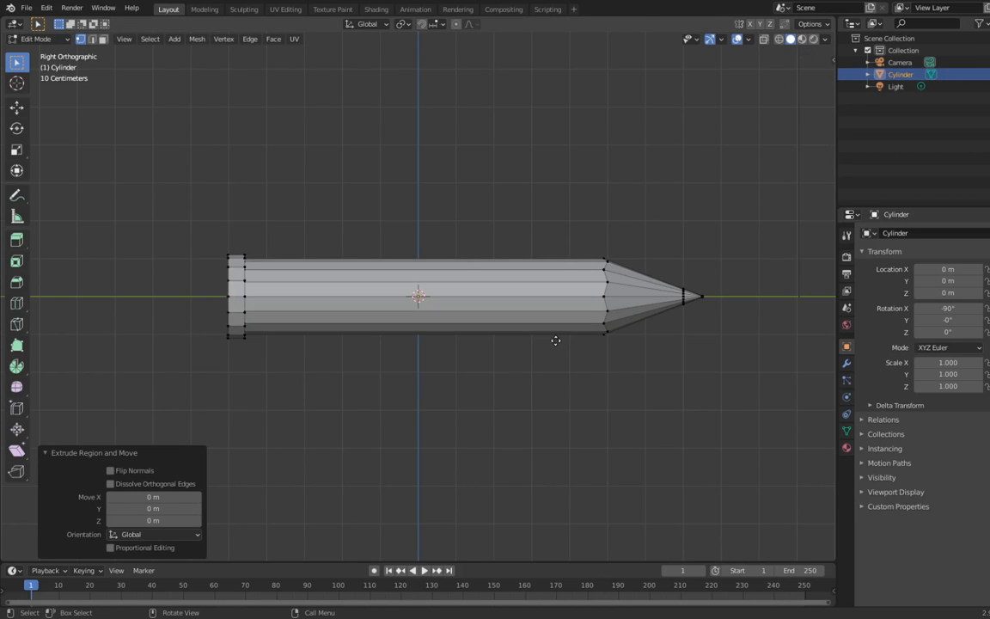
key("g")
type("y")
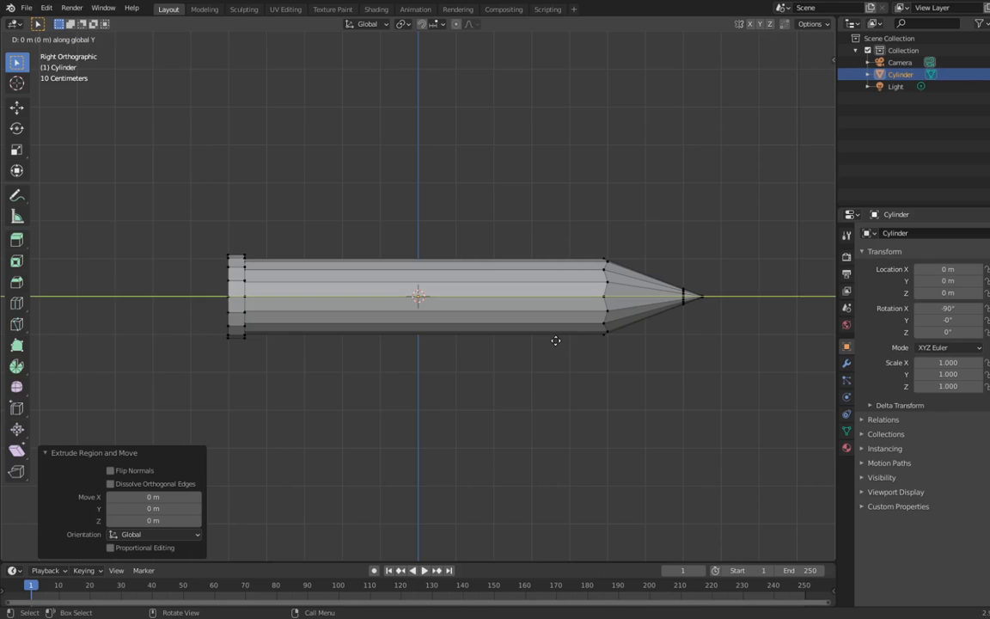
type("0.-4")
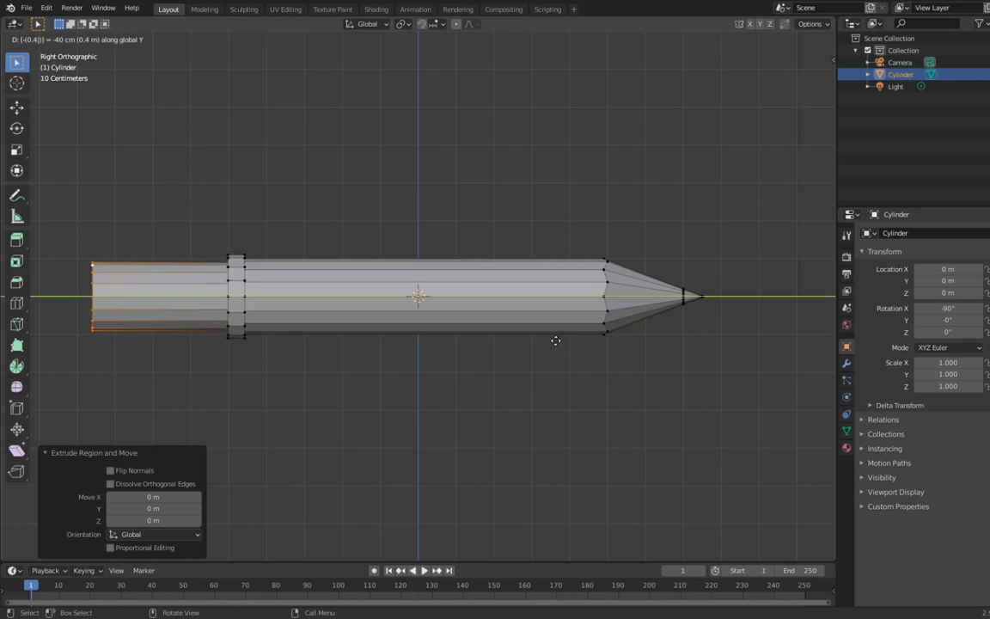
key("BackSpace")
type("2")
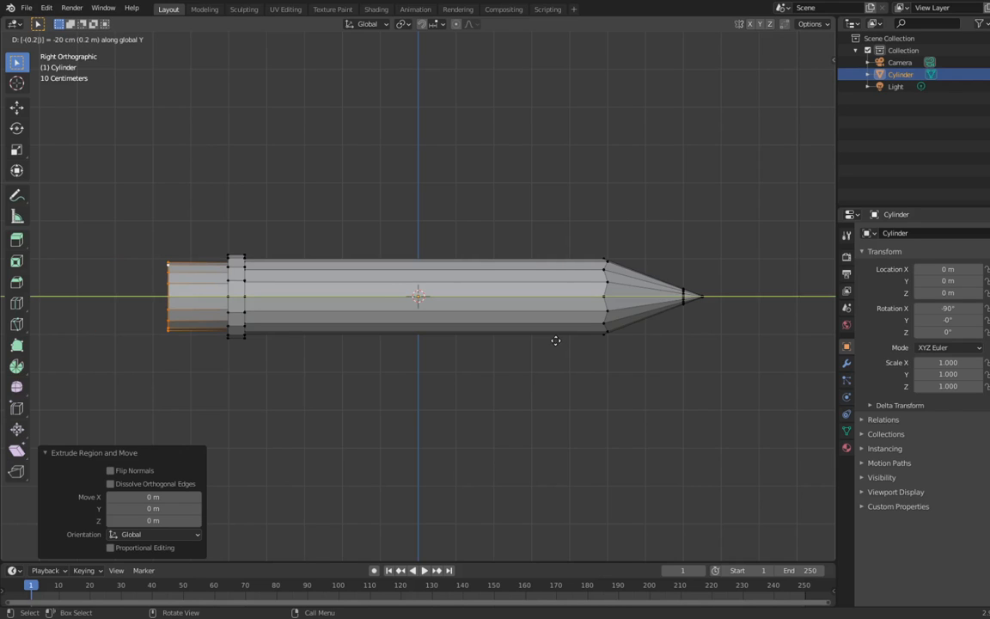
key("BackSpace")
type("3")
key("BackSpace")
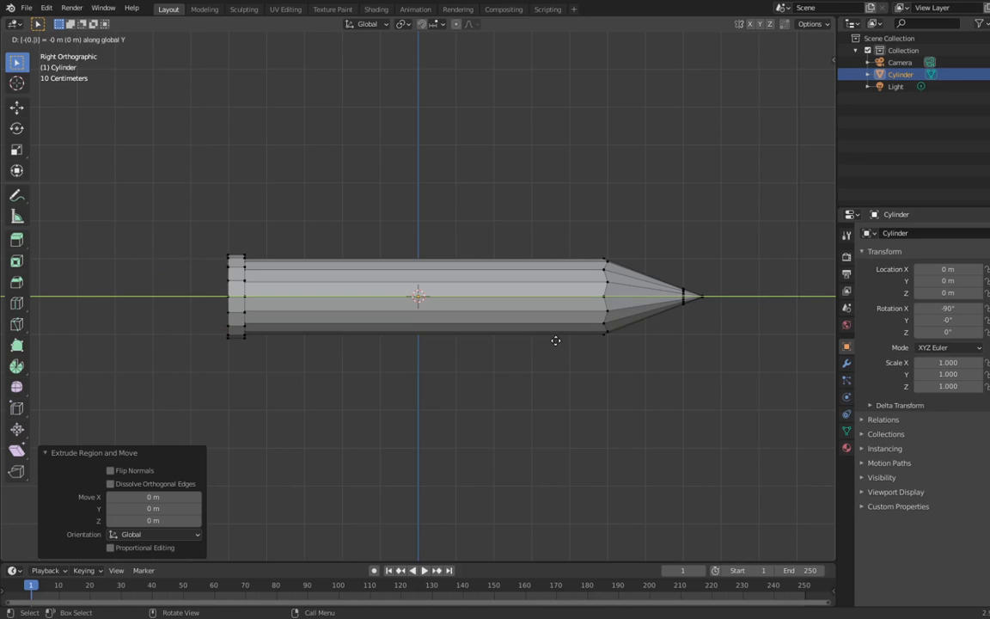
type("1")
key("BackSpace")
type("2")
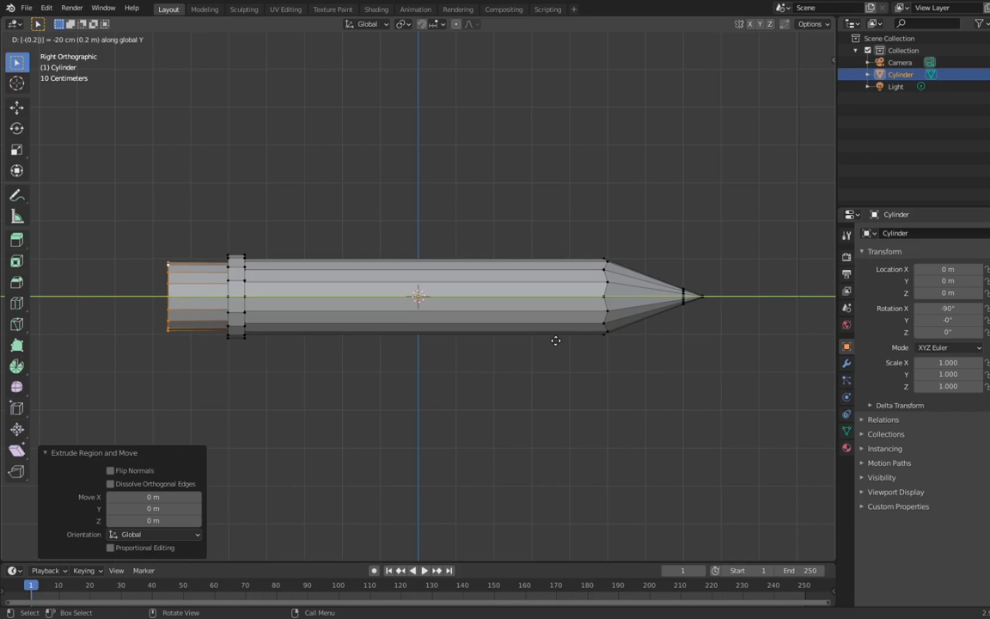
key("Return")
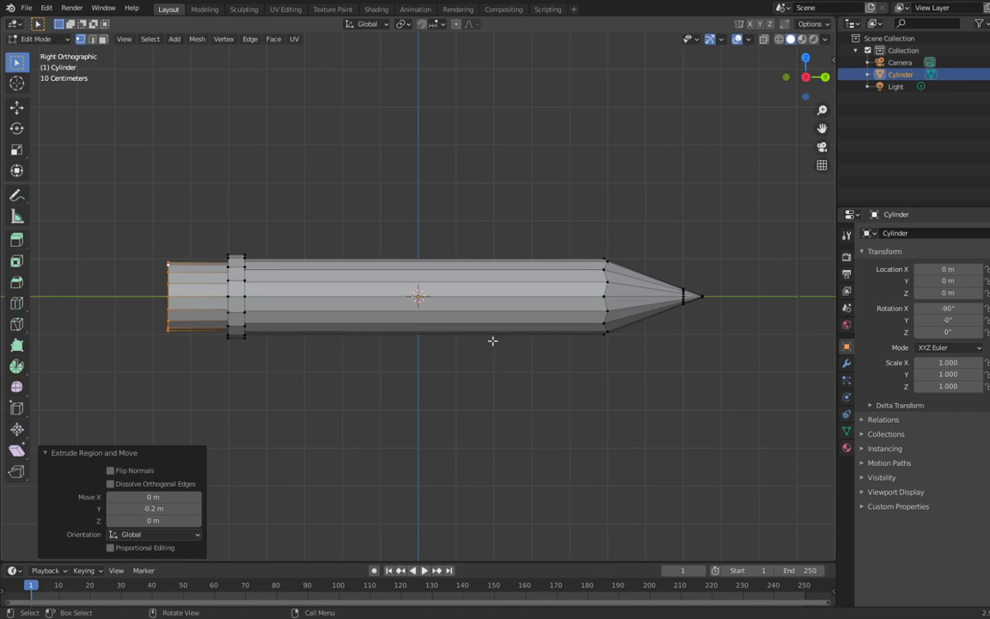
mouse_move(493, 341)
middle_mouse_down()
mouse_move(349, 328)
mouse_move(399, 327)
mouse_move(270, 342)
mouse_move(300, 321)
mouse_move(308, 333)
mouse_move(263, 318)
middle_mouse_up()
key("ctrl+r")
key("Escape")
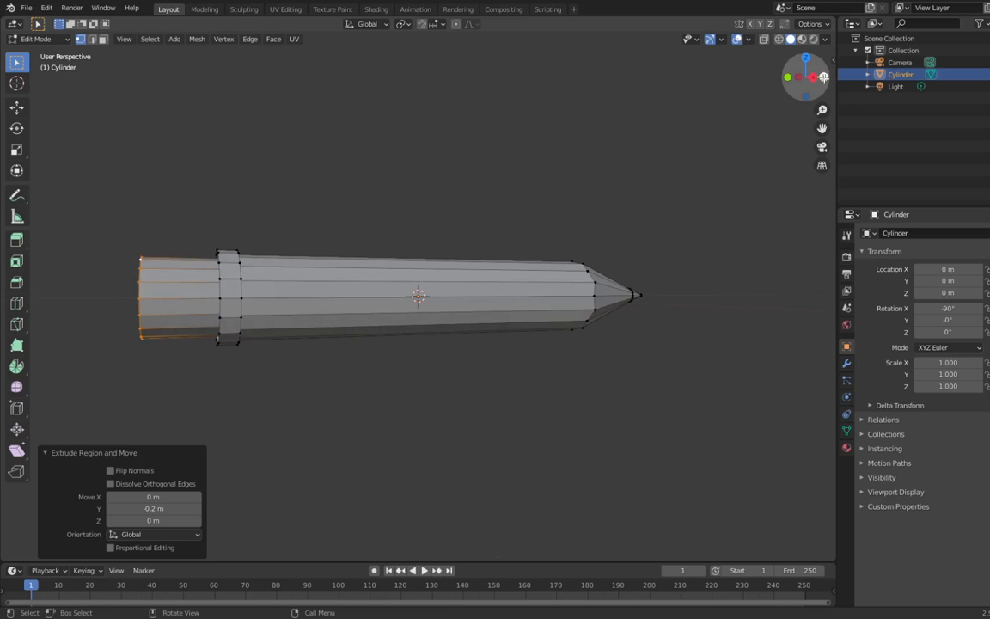
- Add one loop cut around the newly extruded tube, slid toward the raised rim with a factor of about 0.587
left_click(823, 77)
key("ctrl+r")
left_click(199, 305)
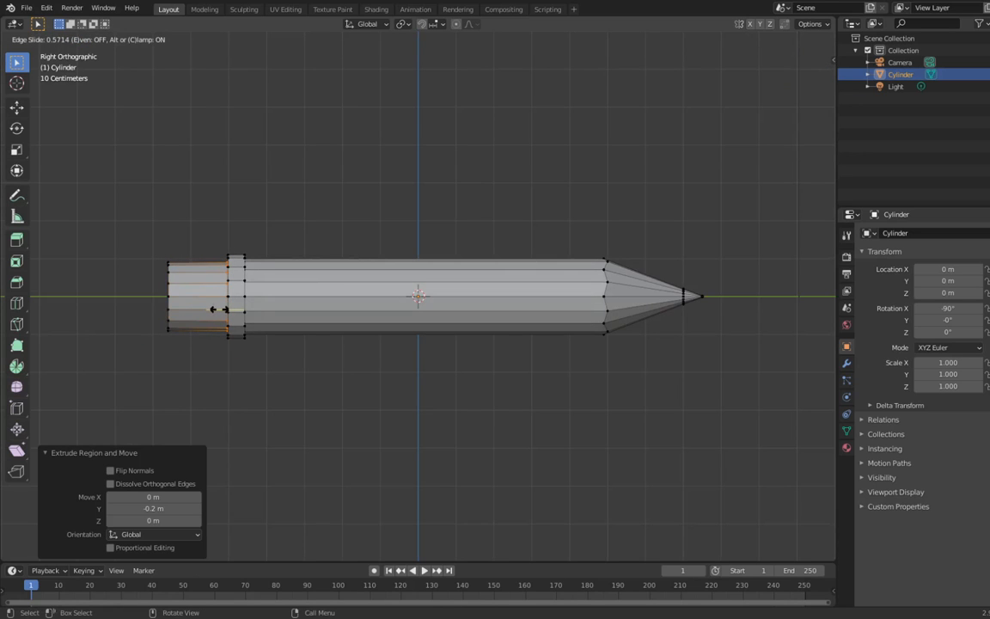
left_click(220, 309)
- Delete only the faces of the narrow ring between the new loop cut and the raised rim, keeping their edges
middle_click_drag(220, 309, 241, 311)
key("KP_Decimal")
scroll(301, 313, "down", 3)
middle_click_drag(310, 314, 352, 310)
left_click(102, 39)
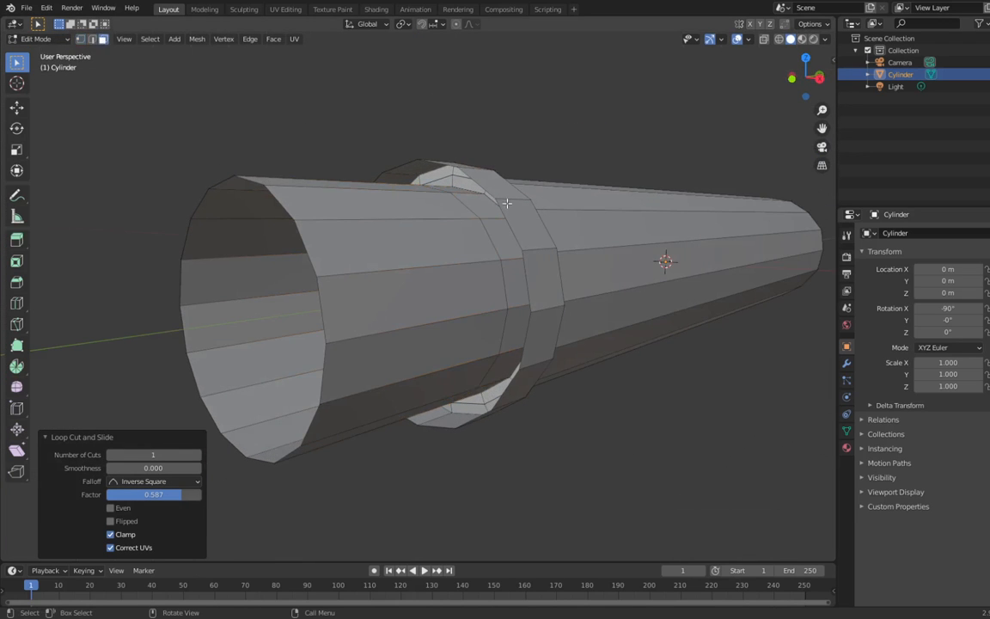
left_click(449, 193)
left_click(517, 273, "shift")
middle_click_drag(494, 293, 550, 279)
left_click(518, 296, "shift")
left_click(508, 361, "shift")
left_click(495, 373, "shift")
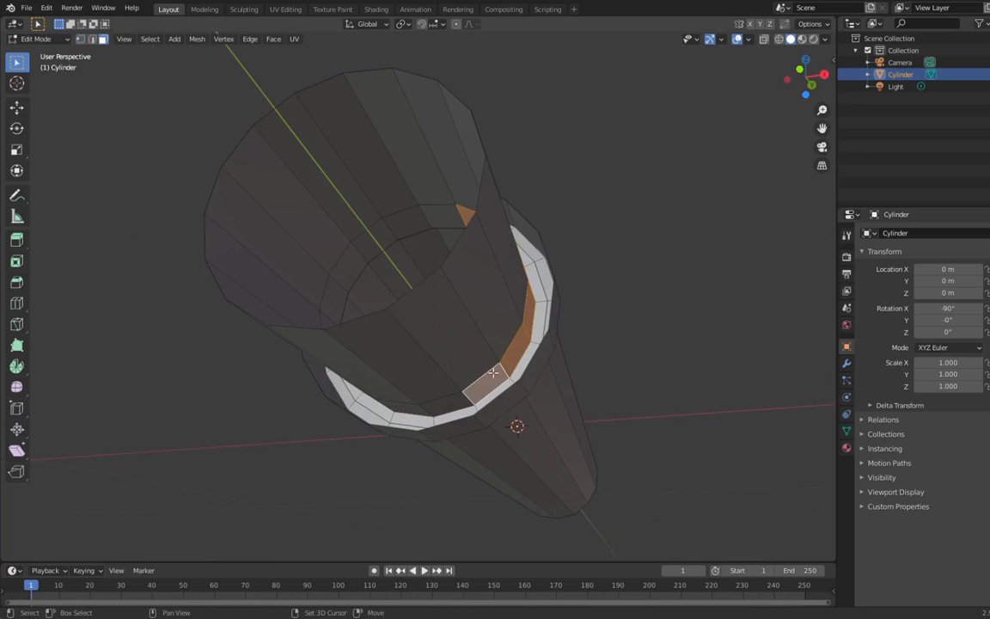
middle_click_drag(493, 373, 528, 371)
left_click(445, 401, "shift")
left_click(401, 405, "shift")
middle_click_drag(394, 403, 429, 408)
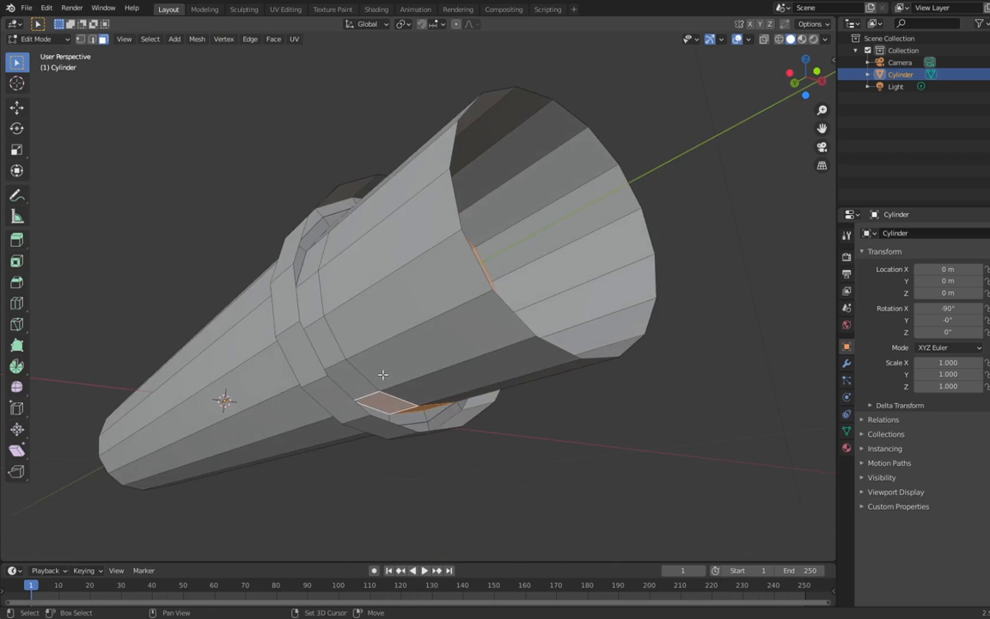
left_click(355, 379, "shift")
left_click(328, 346, "shift")
left_click(312, 301, "shift")
middle_click_drag(302, 271, 348, 313)
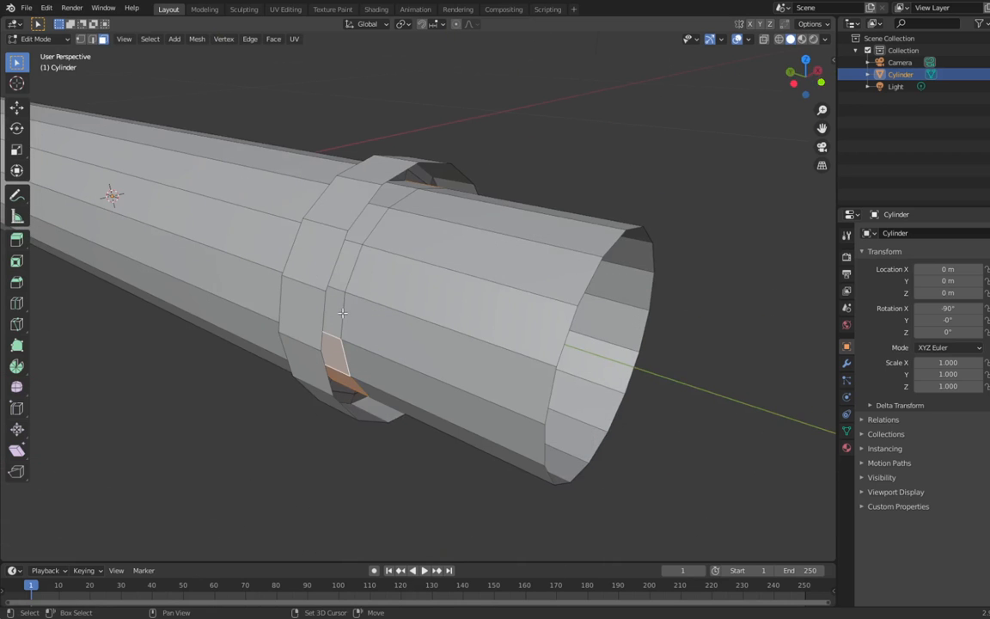
left_click(334, 312, "shift")
left_click(342, 272, "shift")
left_click(361, 226, "shift")
middle_click_drag(393, 215, 375, 238)
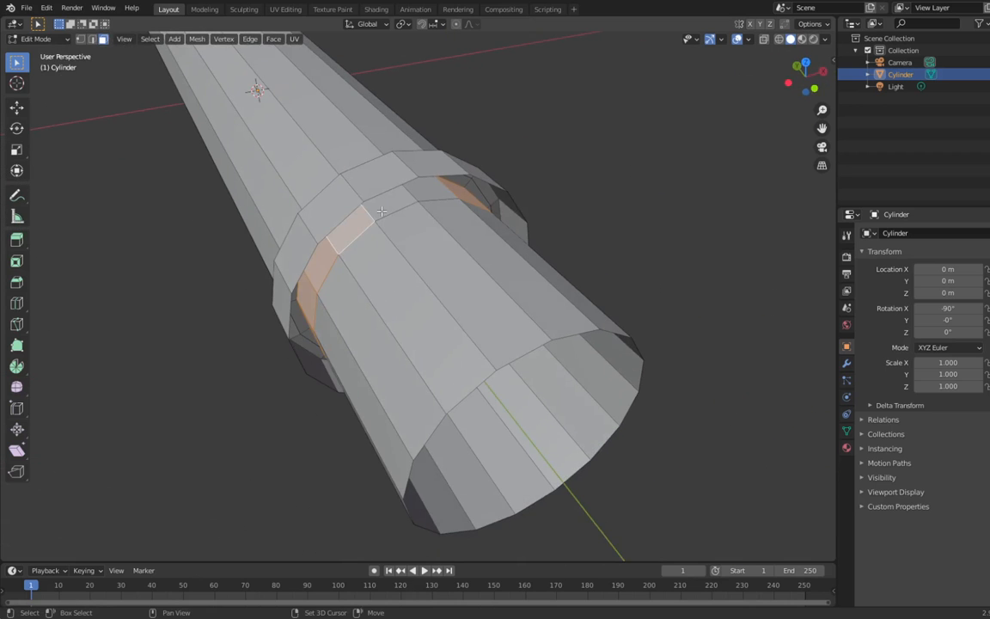
left_click(392, 203, "shift")
left_click(433, 192, "shift")
middle_click_drag(448, 205, 392, 236)
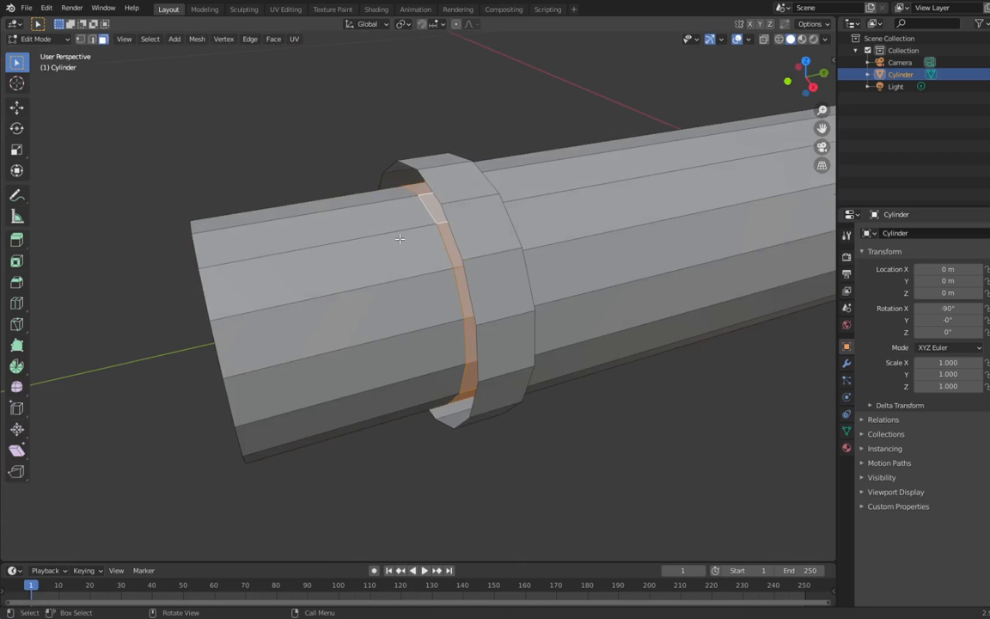
key("x")
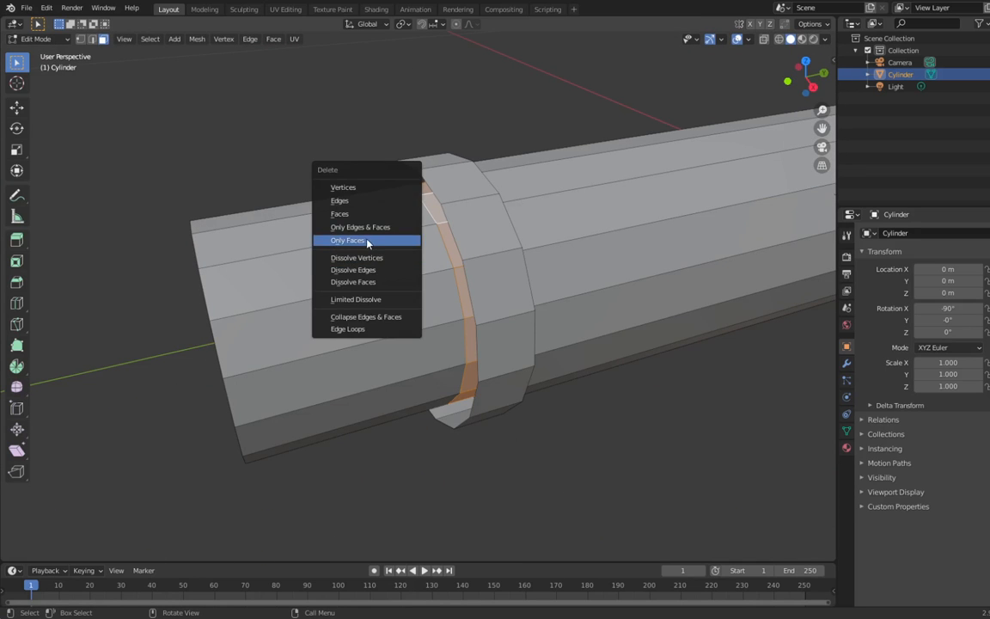
left_click(400, 242)
- Delete the leftover edges that span the gap between the tube and the raised rim, all around the ring
middle_click_drag(399, 243, 395, 206)
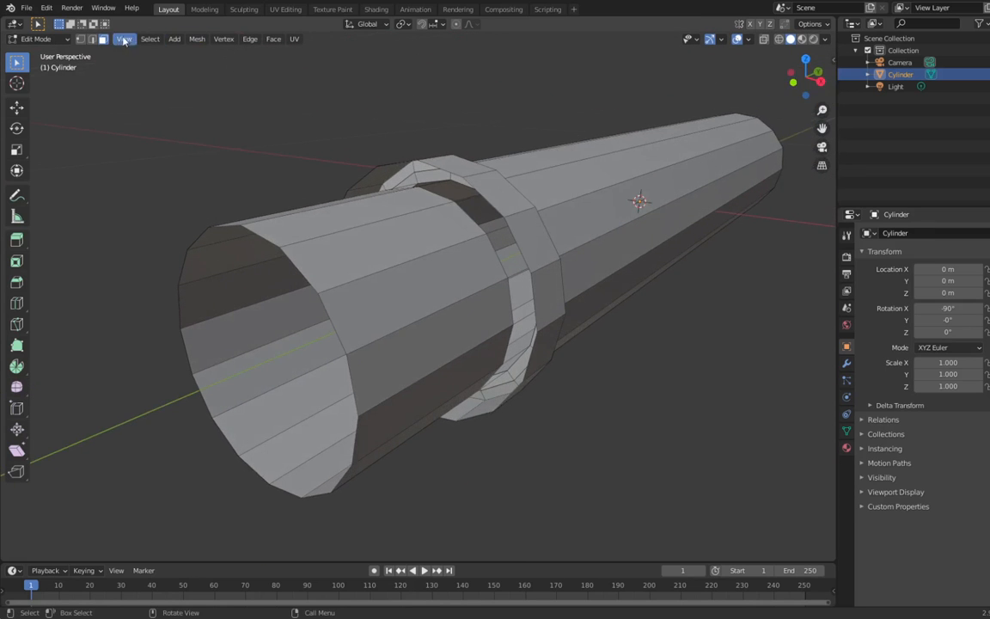
left_click(462, 199, "shift")
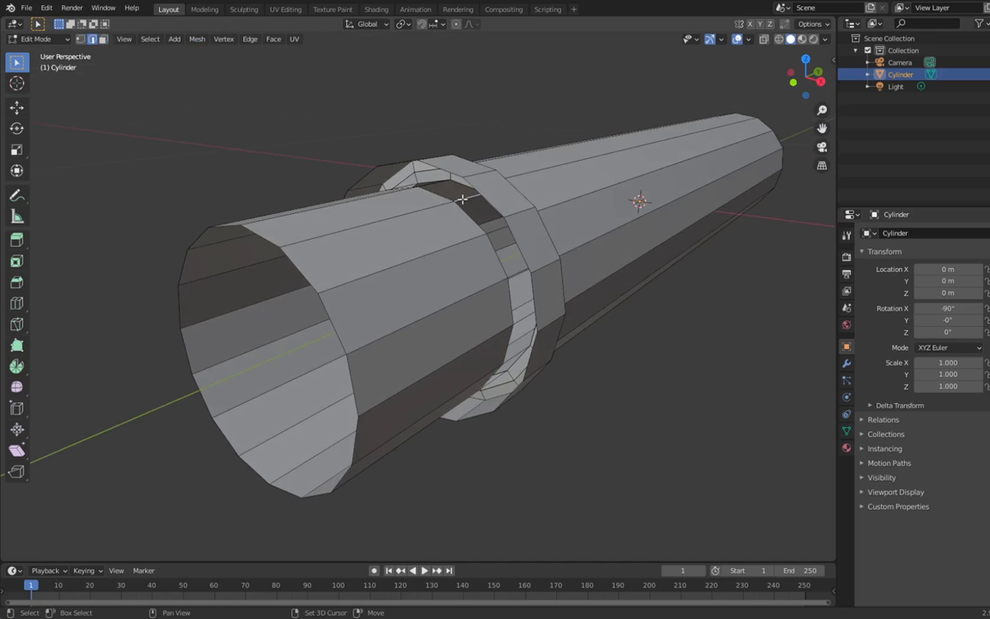
left_click(497, 235, "shift")
middle_click_drag(514, 275, 516, 224)
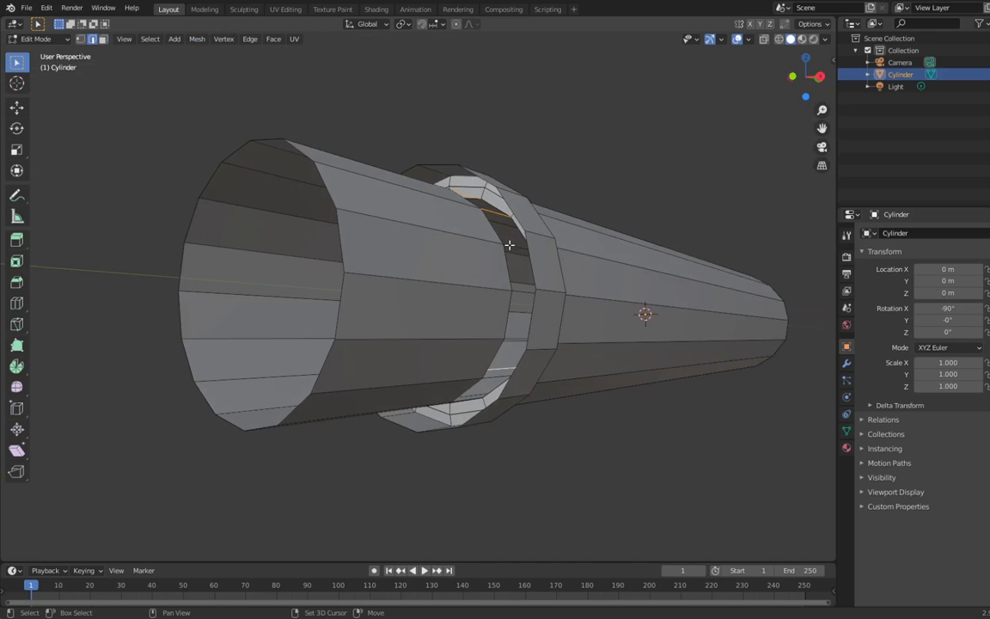
left_click(509, 246, "shift")
left_click(519, 284, "shift")
middle_click_drag(521, 283, 520, 369)
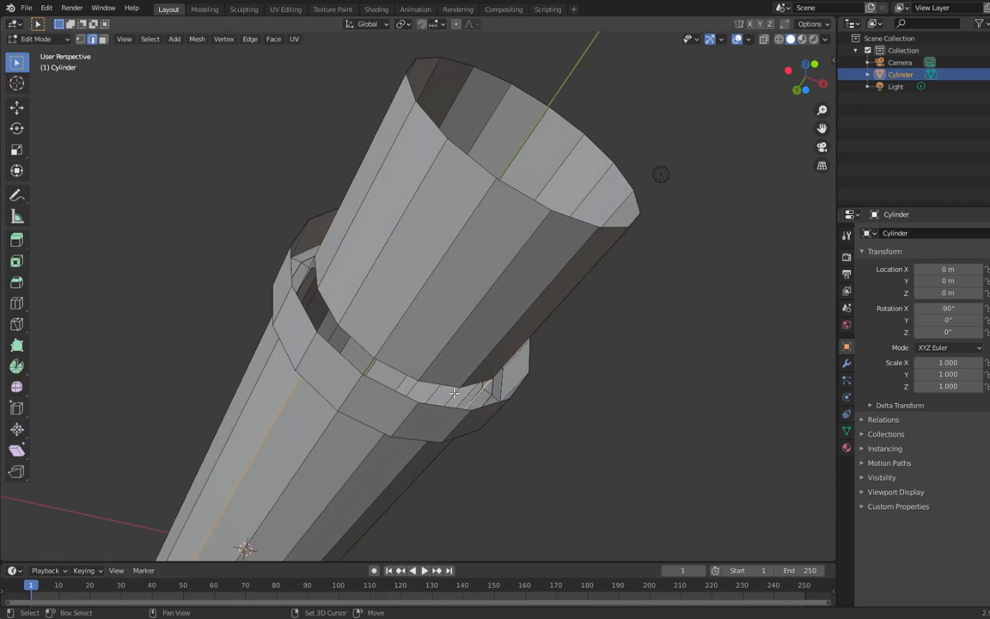
middle_click_drag(370, 348, 370, 277)
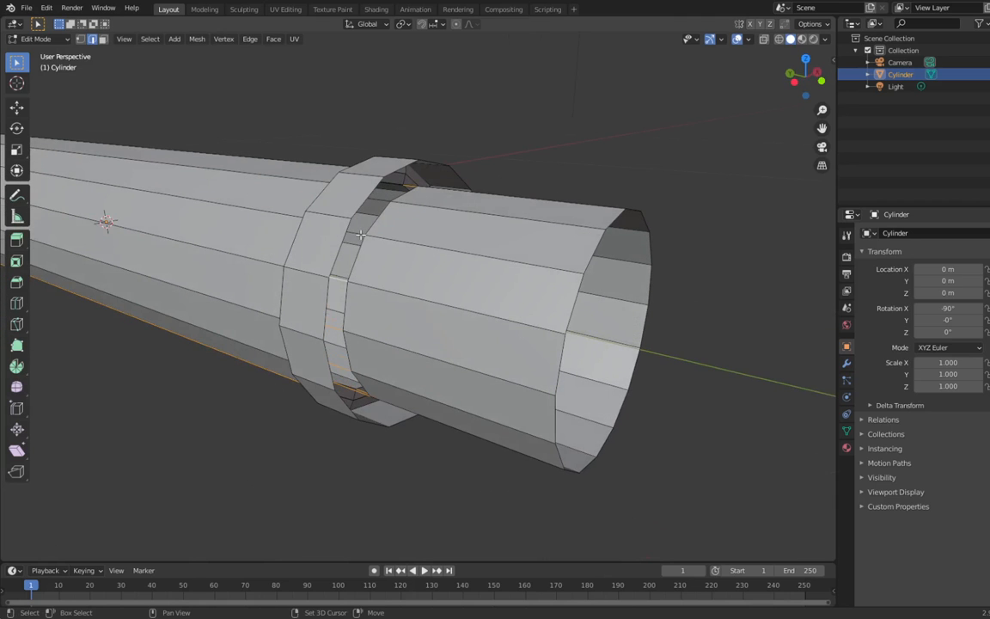
middle_click_drag(326, 215, 385, 230)
key("x")
left_click(301, 177)
- Fill the gap between the tube and the raised rim with faces between neighbouring vertices, working around the ring
left_click(80, 39)
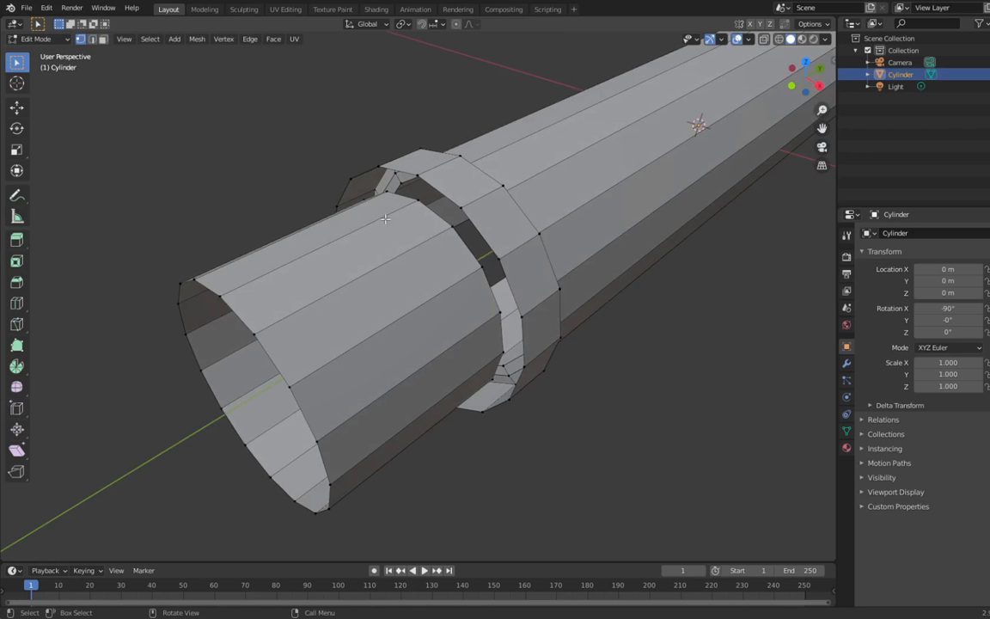
middle_click_drag(378, 191, 415, 186)
left_click(457, 221, "shift")
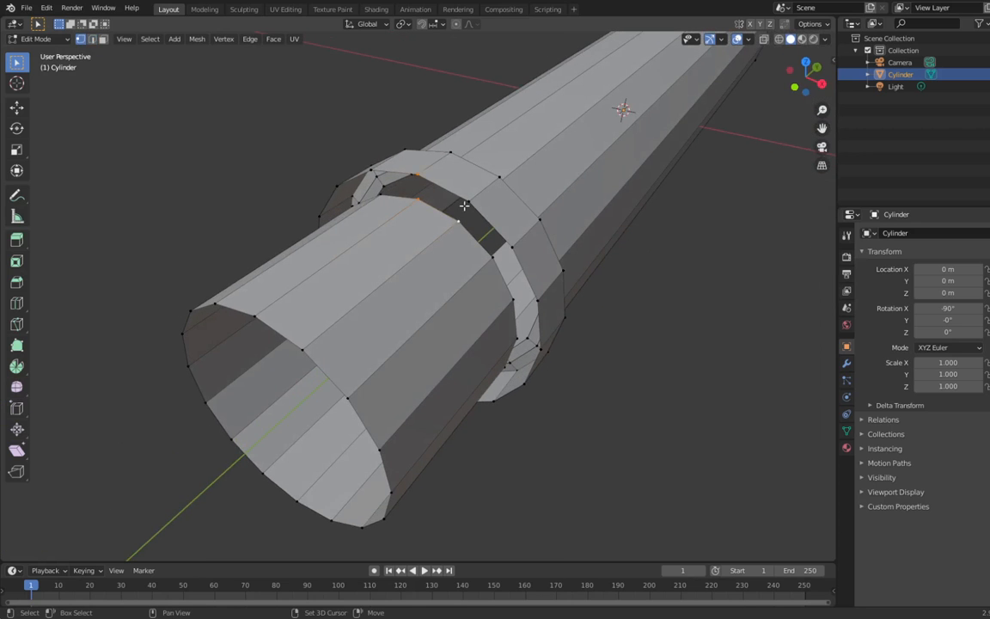
left_click(467, 202, "shift")
key("f")
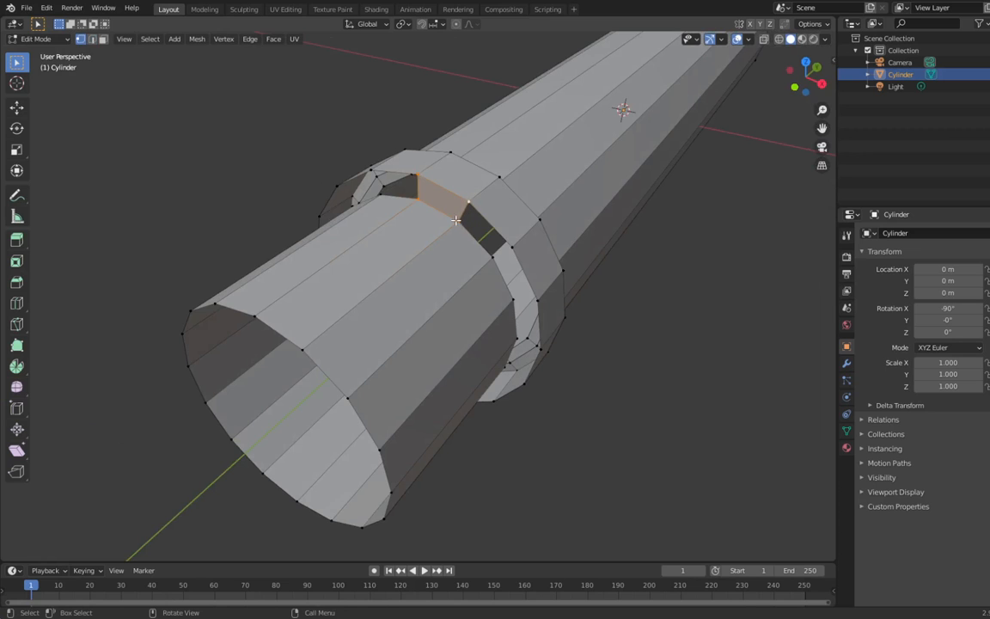
left_click(465, 207, "shift")
left_click(460, 220)
left_click(468, 204, "shift")
key("f")
key("f")
key("f")
- Close the open end of the tube by filling its boundary loop with a single face
middle_click_drag(638, 343, 454, 251)
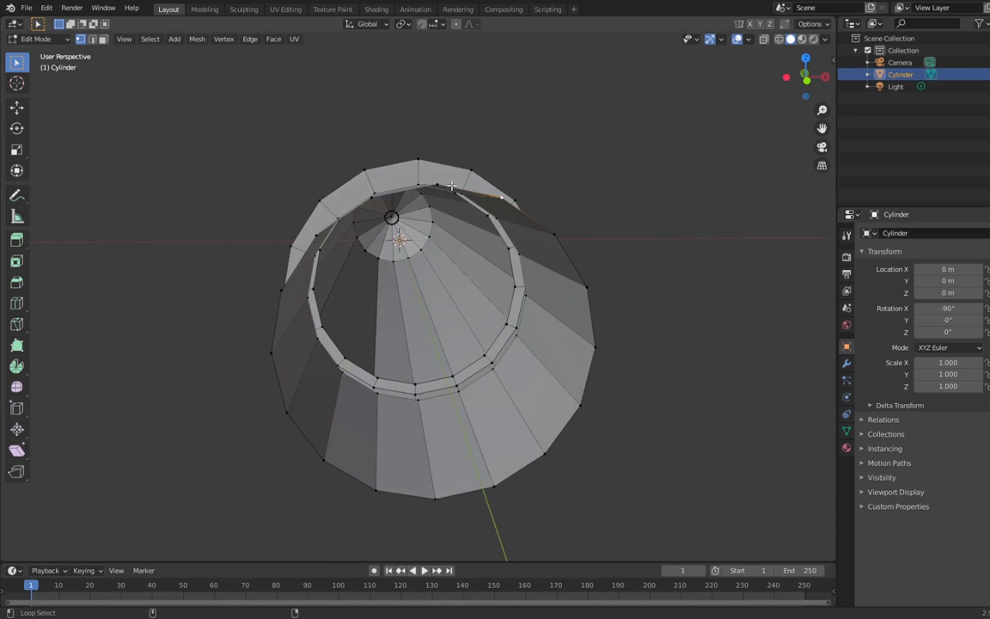
left_click(451, 191, "alt")
key("f")
- Connect four pairs of opposite vertices across the end cap to divide it with vertical, horizontal and diagonal edges
middle_click_drag(559, 263, 546, 262)
left_click(403, 500)
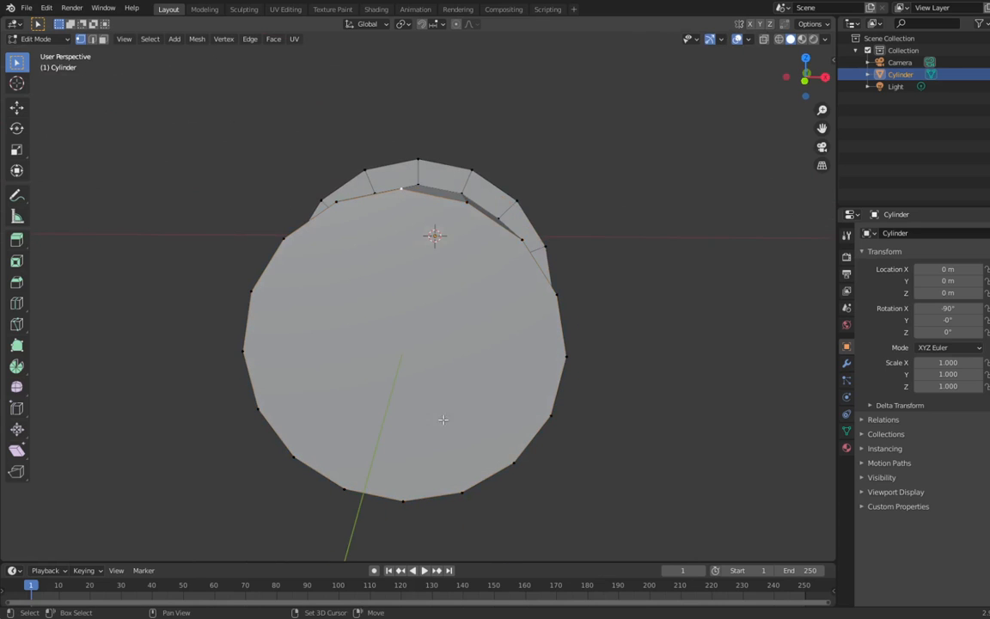
left_click(564, 358)
left_click(244, 351, "shift")
key("j")
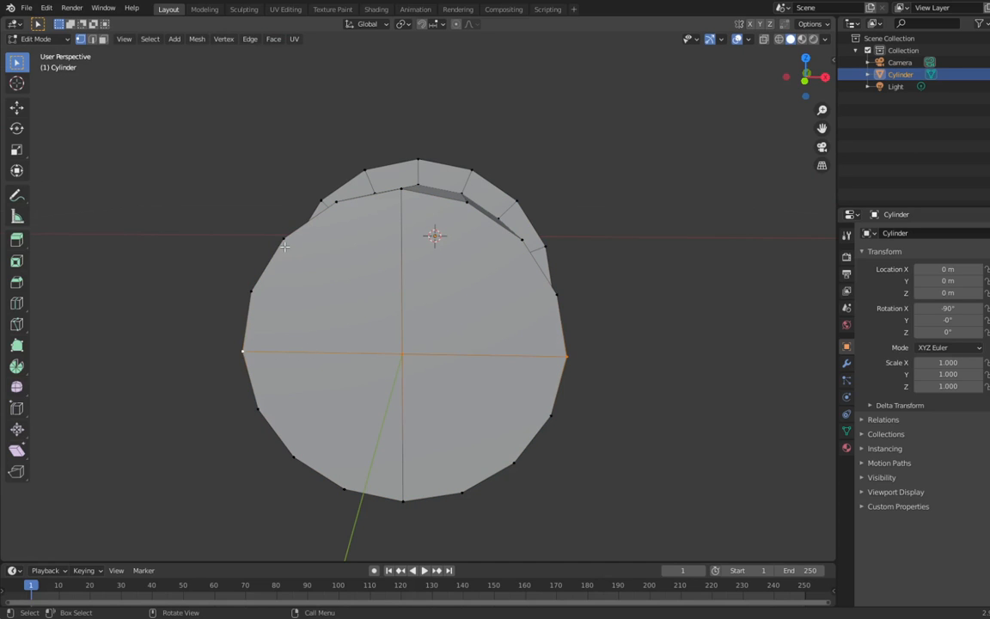
left_click(284, 245)
left_click(515, 463, "shift")
key("j")
left_click(523, 242)
left_click(294, 448, "shift")
key("j")
- Add one loop cut close to the tube's capped end with a factor of about -0.851, and switch to edge select mode
middle_click_drag(424, 367, 336, 372)
left_click(813, 84)
key("ctrl+r")
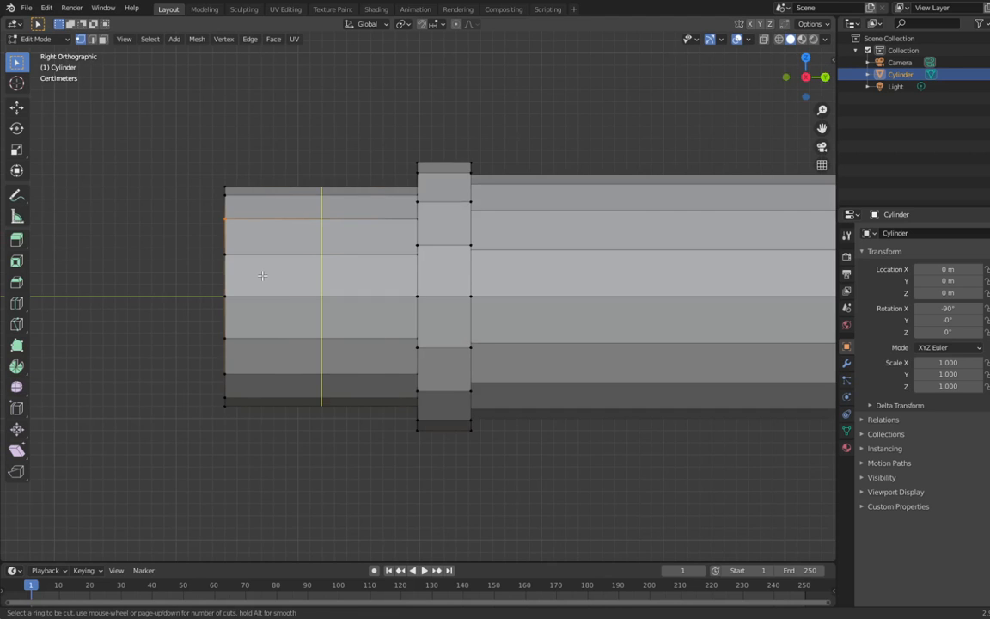
left_click(262, 275)
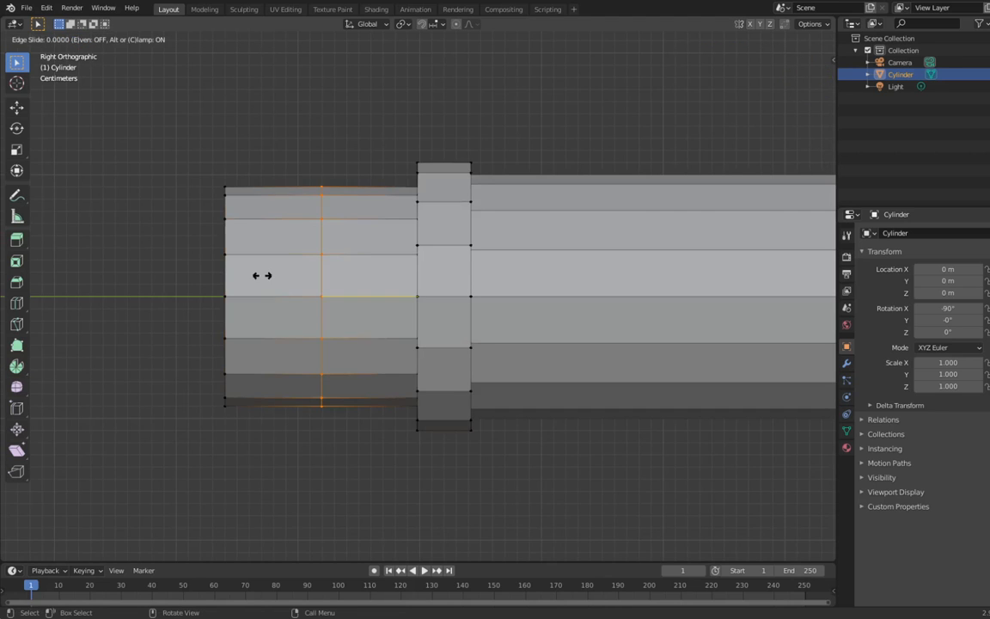
left_click(180, 281)
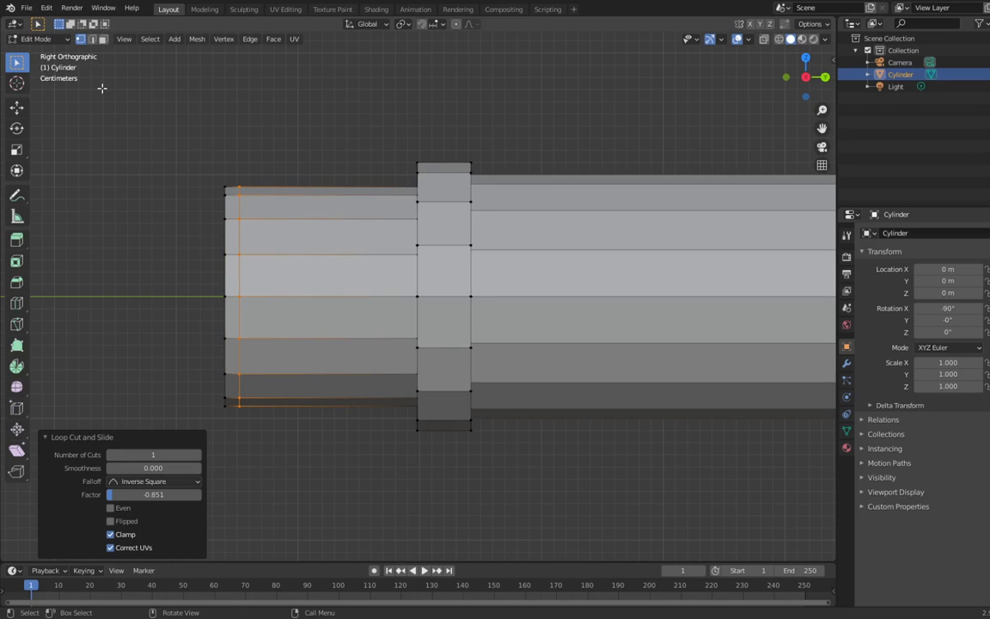
left_click(93, 40)
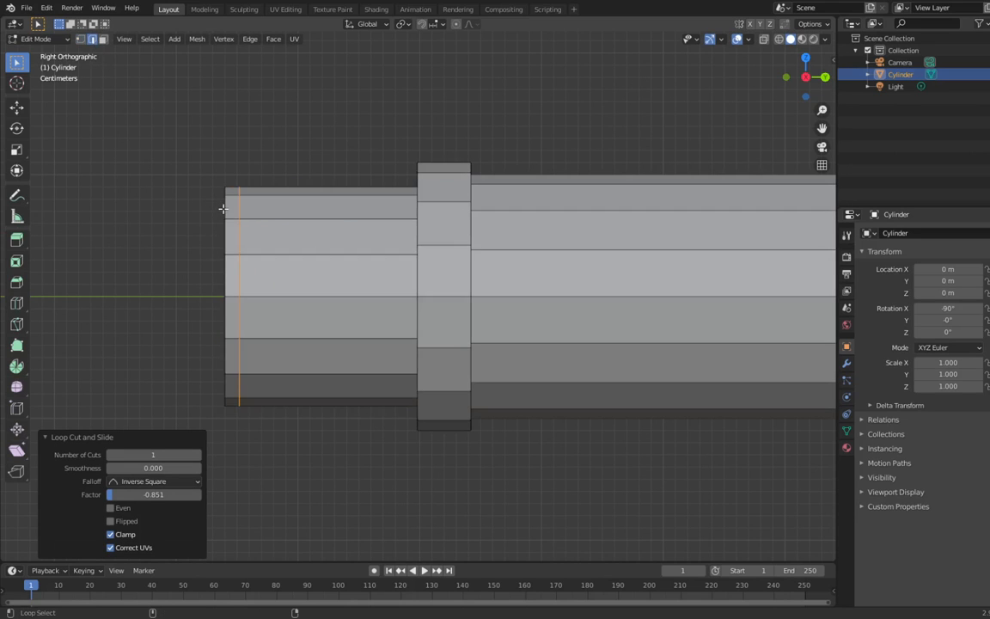
- Select the boundary vertex loop of the tube's end cap in vertex select mode and scale it by 0.97
middle_click_drag(203, 191, 250, 215)
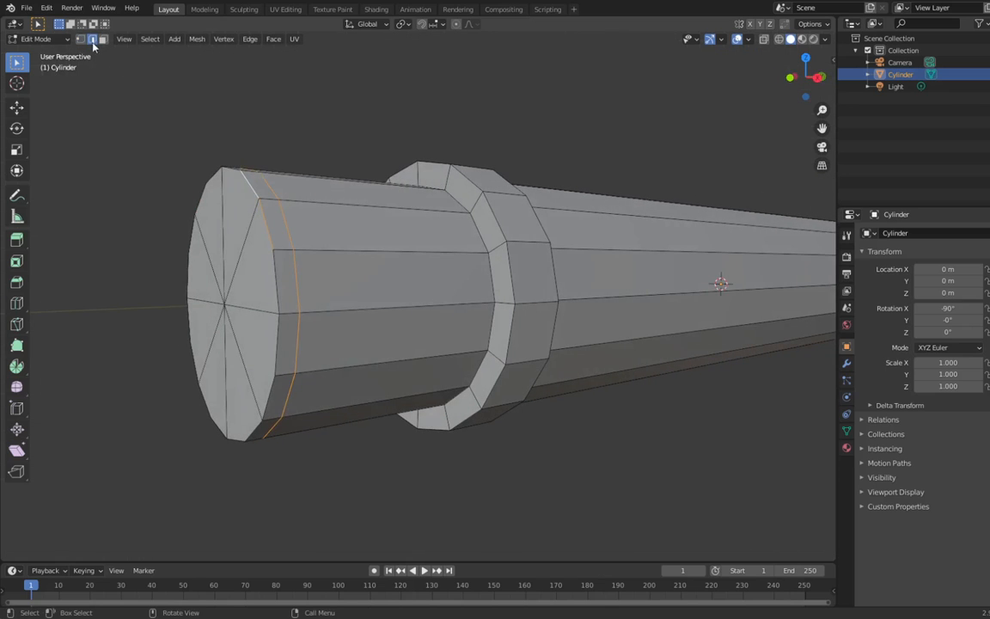
left_click(80, 40)
left_click(247, 185)
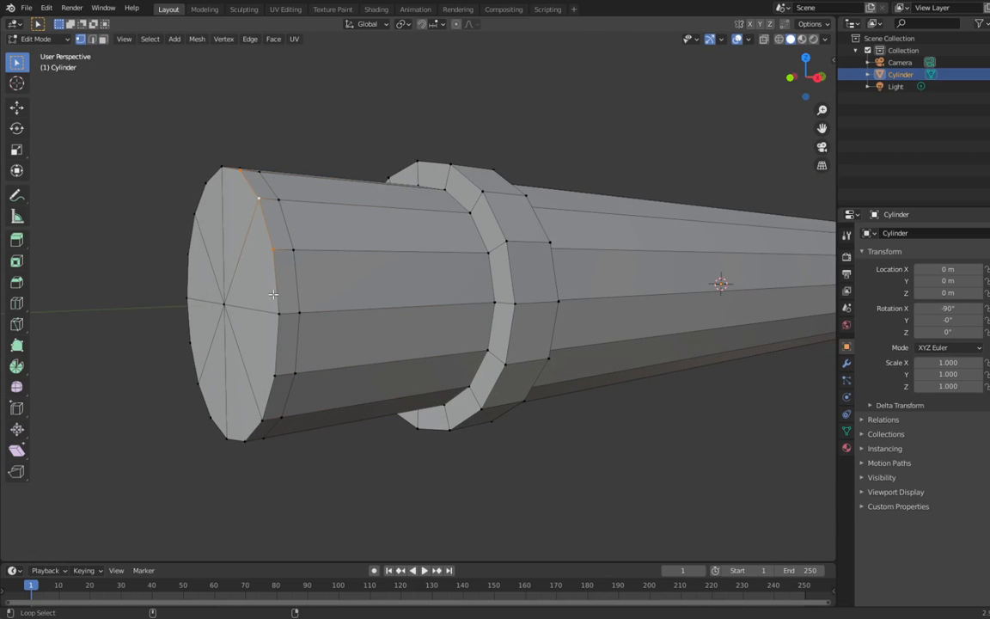
left_click(223, 418, "ctrl")
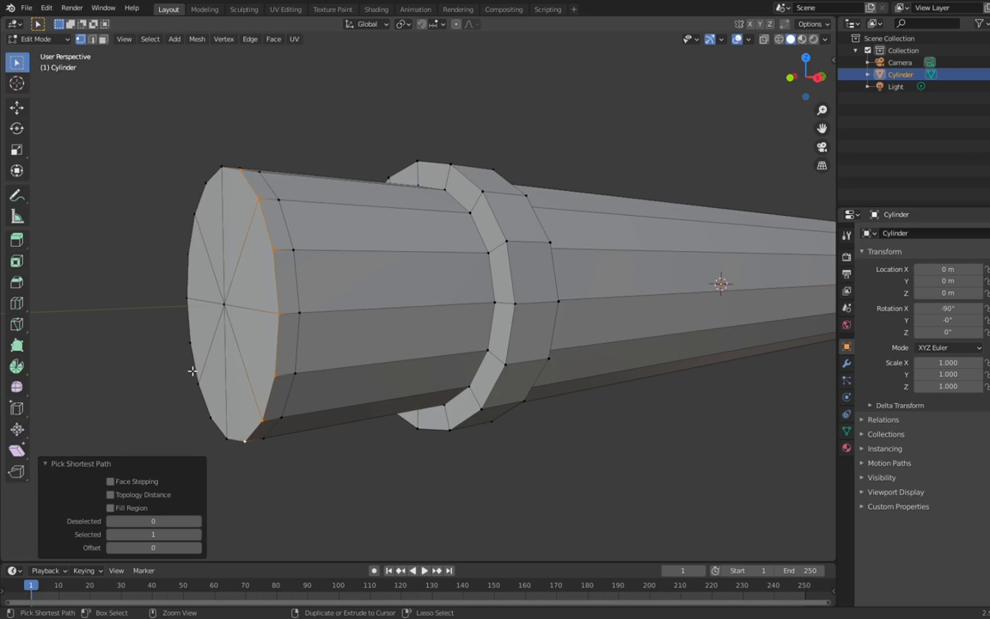
left_click(189, 252, "ctrl")
left_click(820, 77)
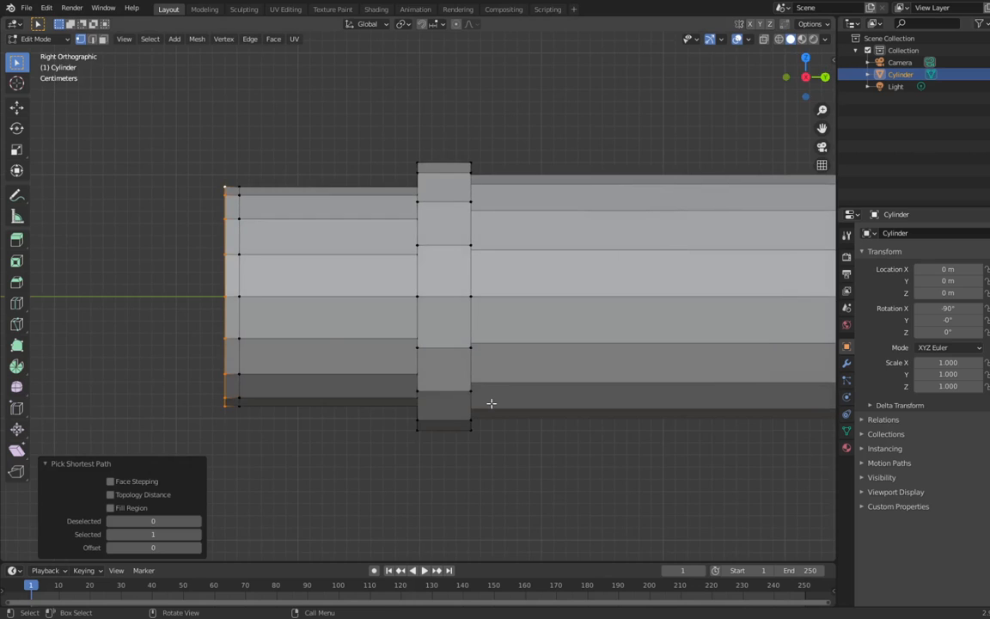
type("s0")
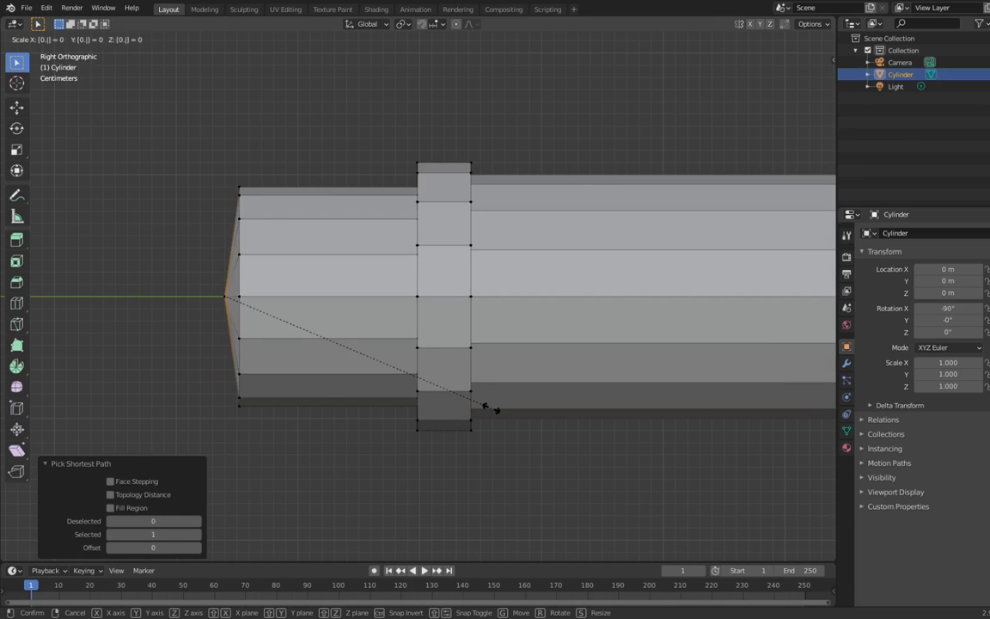
type(".98")
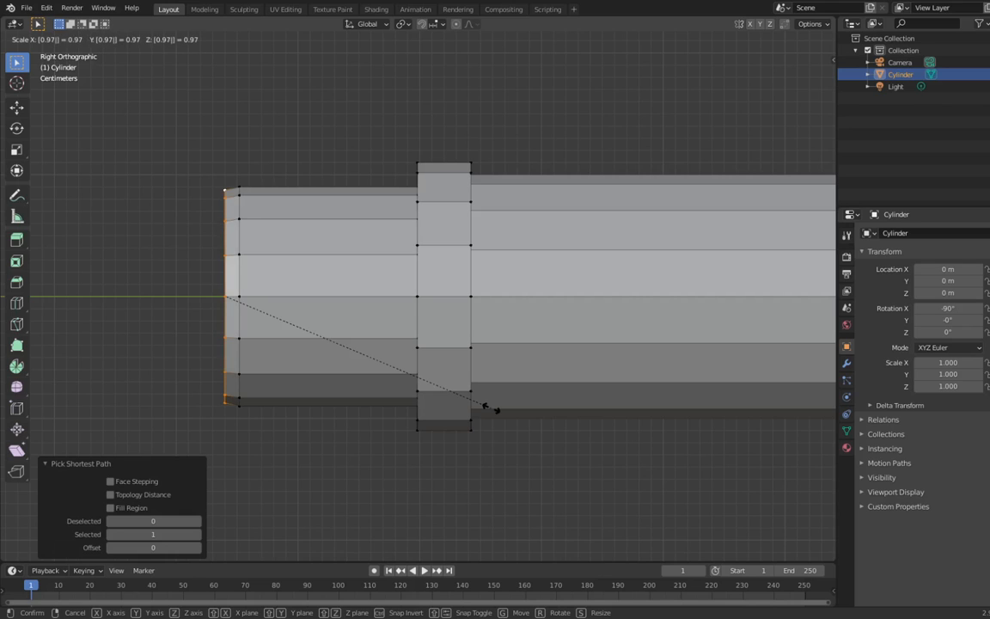
key("Return")
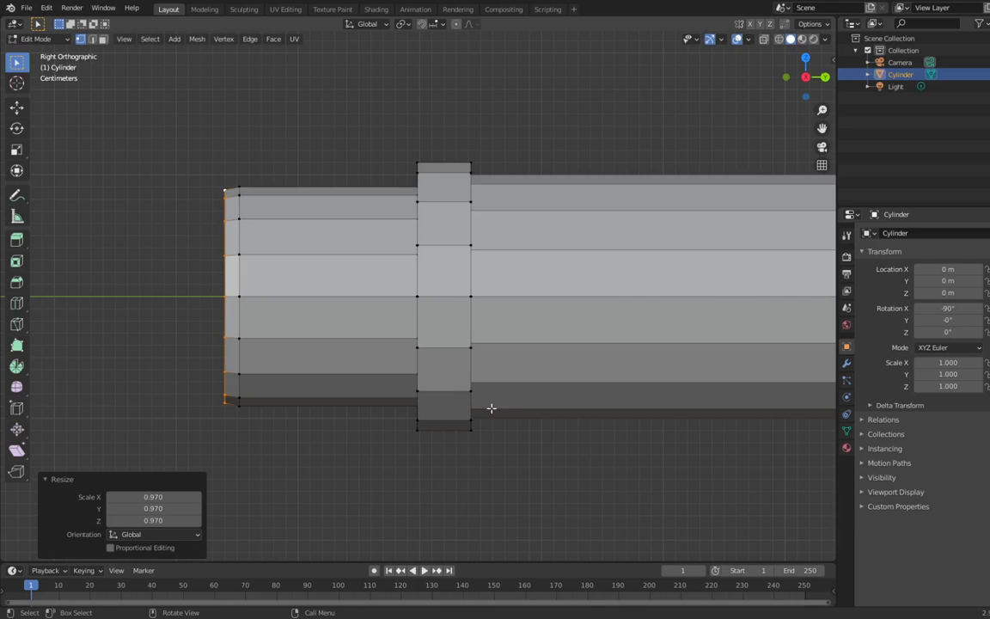
- Scale the vertex loop where the eraser tube meets the raised rim by 0.98
middle_click_drag(524, 415, 404, 462)
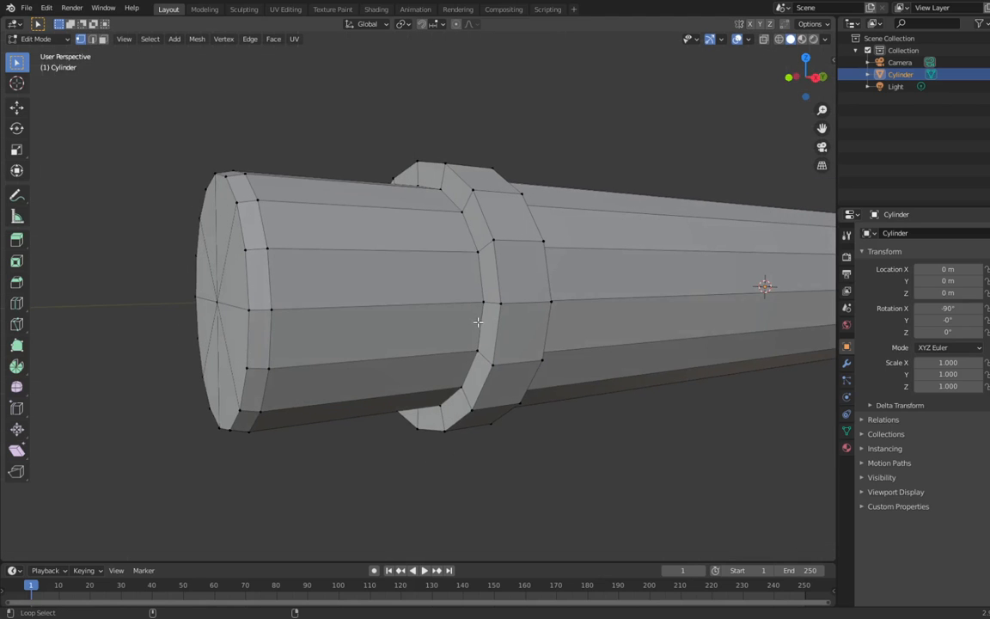
left_click(486, 348, "alt")
type("s0.8")
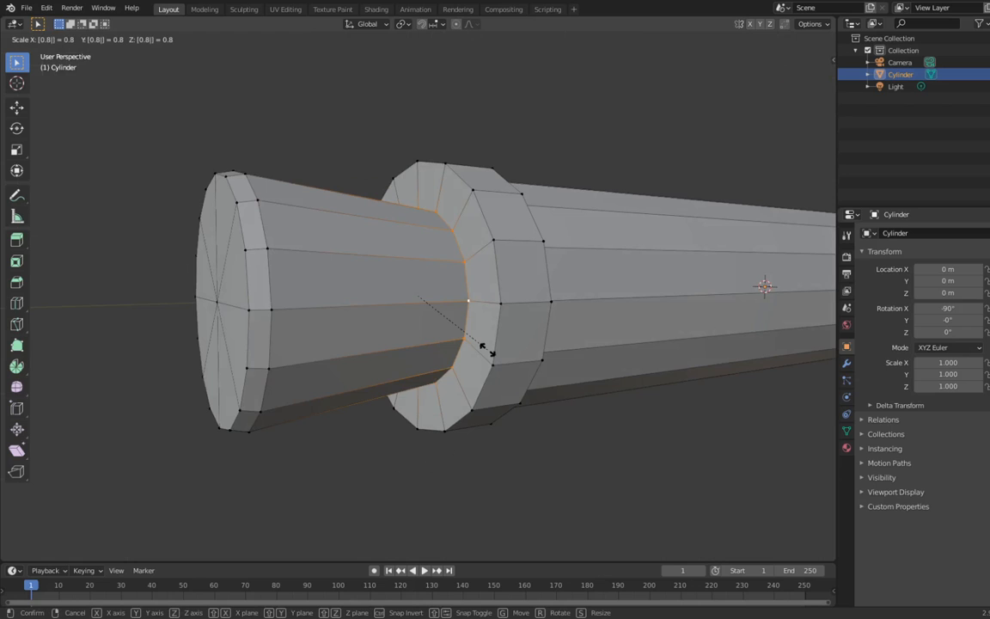
key("Return")
key("KP_3")
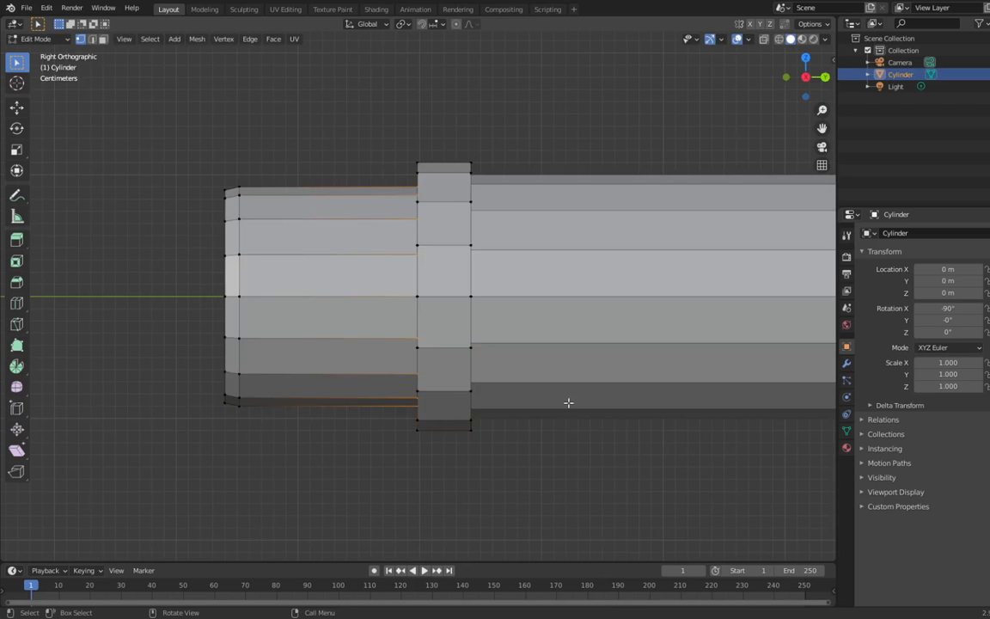
scroll(568, 402, "down", 7)
type("s0")
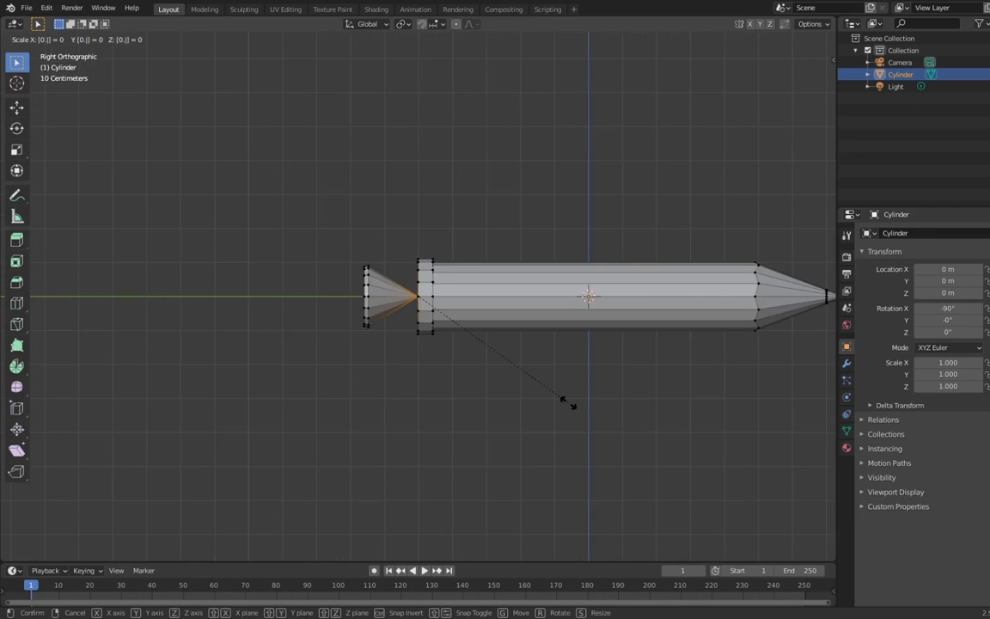
type(".9")
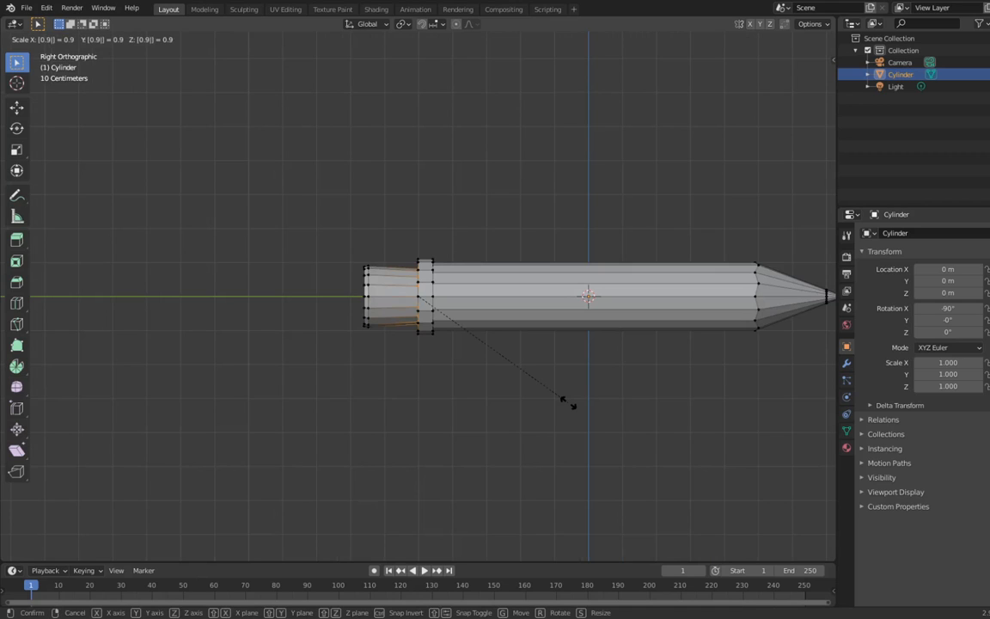
type("8")
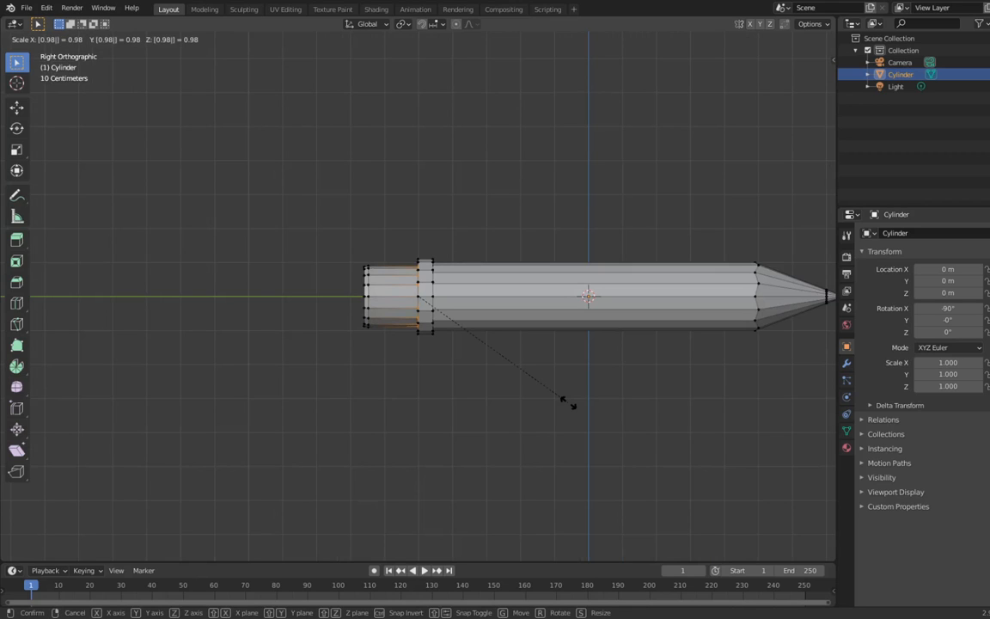
key("Return")
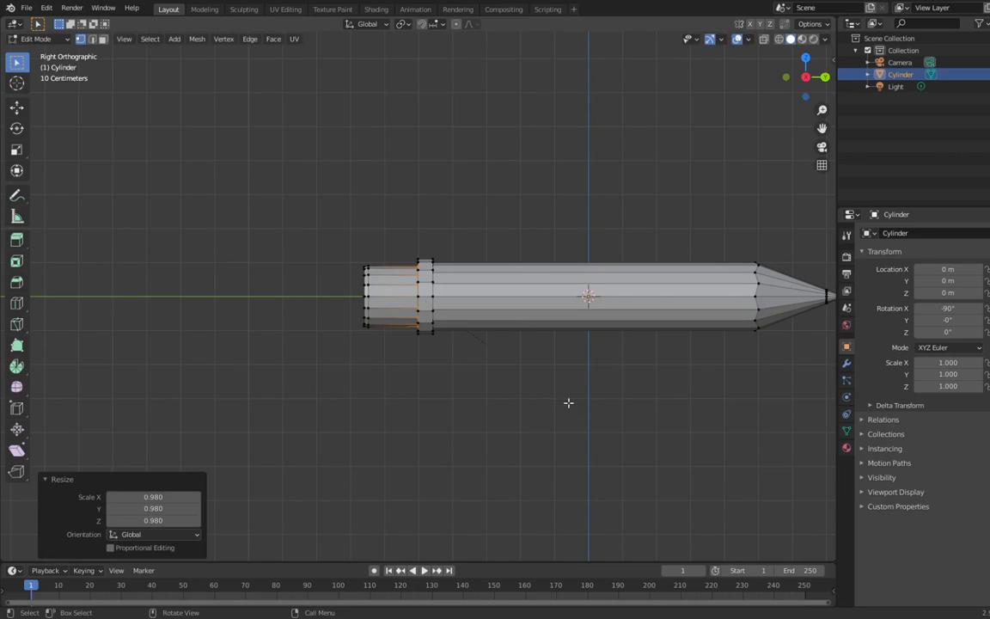
left_click(569, 402)
- Lengthen the rim by moving its rear loop and the whole eraser section -0.125 m along Y, selecting through the mesh in wireframe
left_click(778, 39)
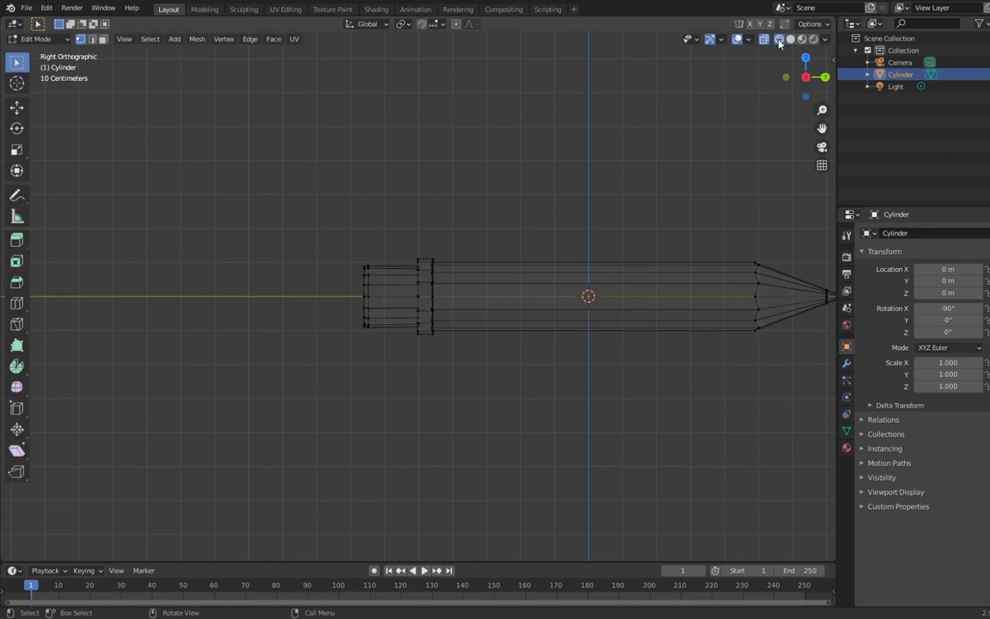
left_click_drag(297, 221, 425, 357)
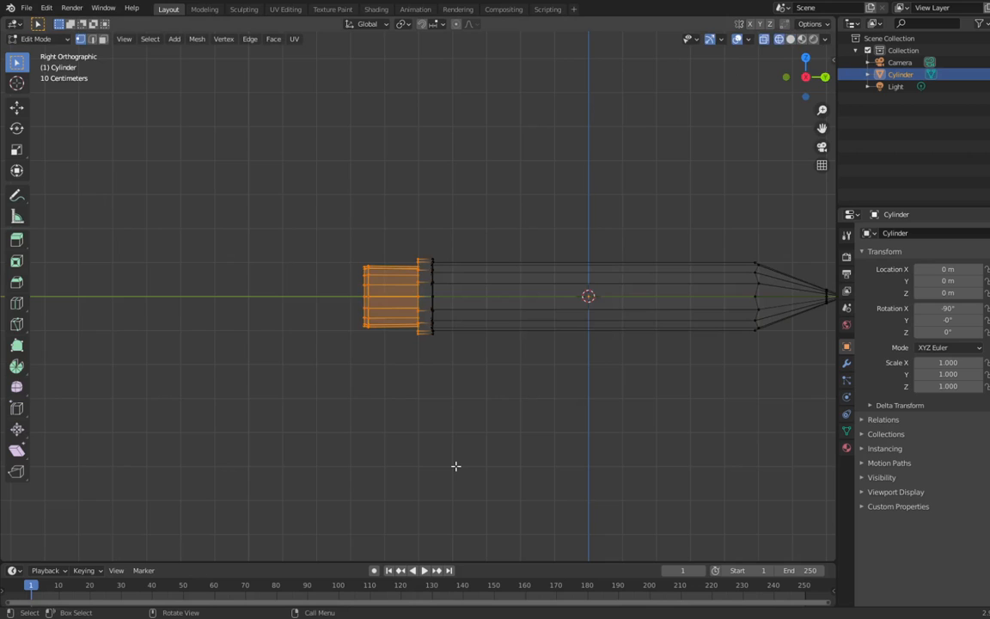
type("gy")
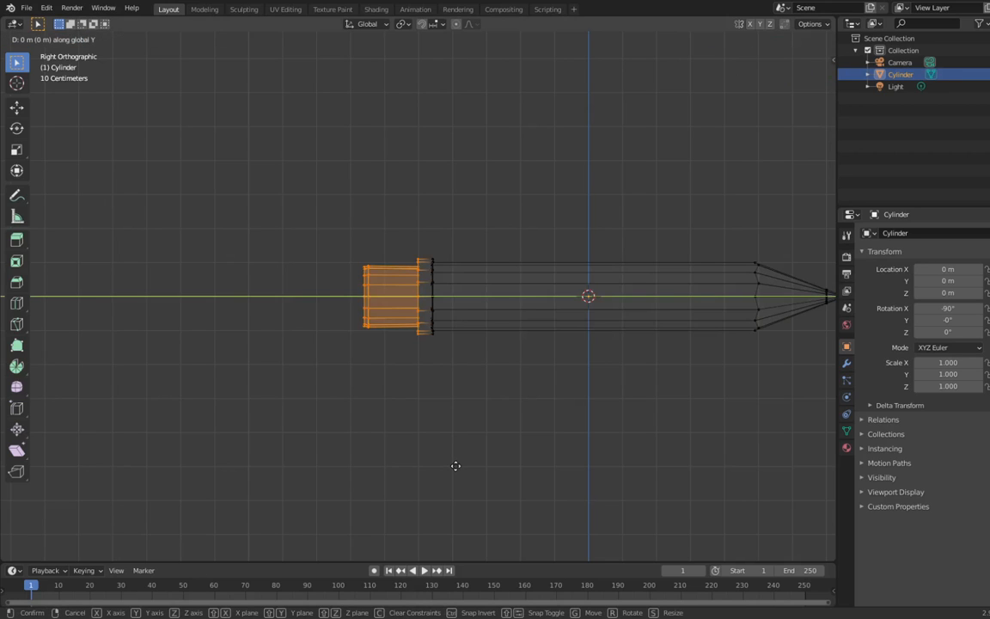
type("0.2-")
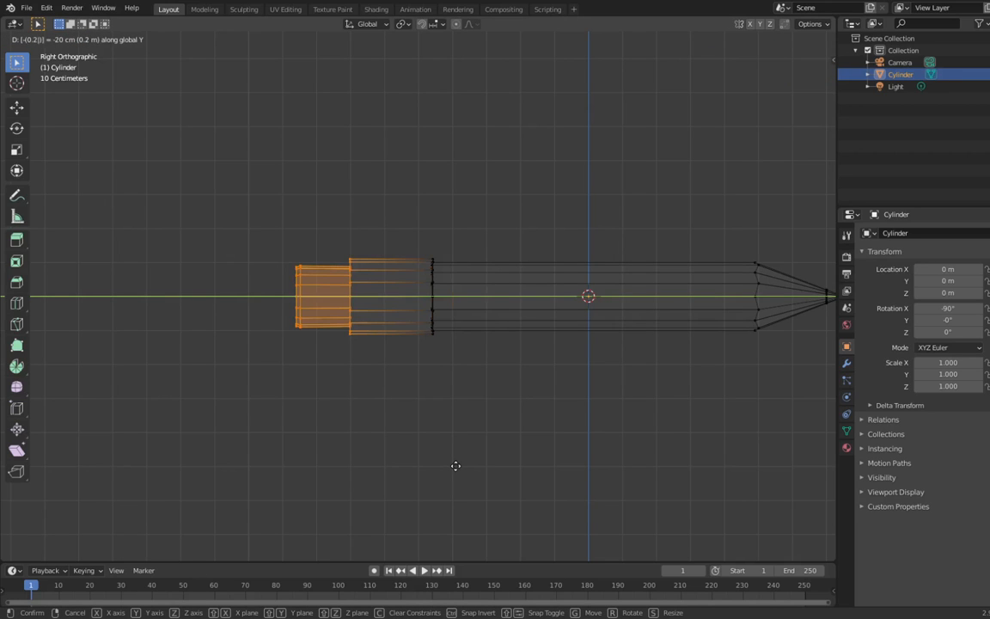
key("BackSpace")
type("1")
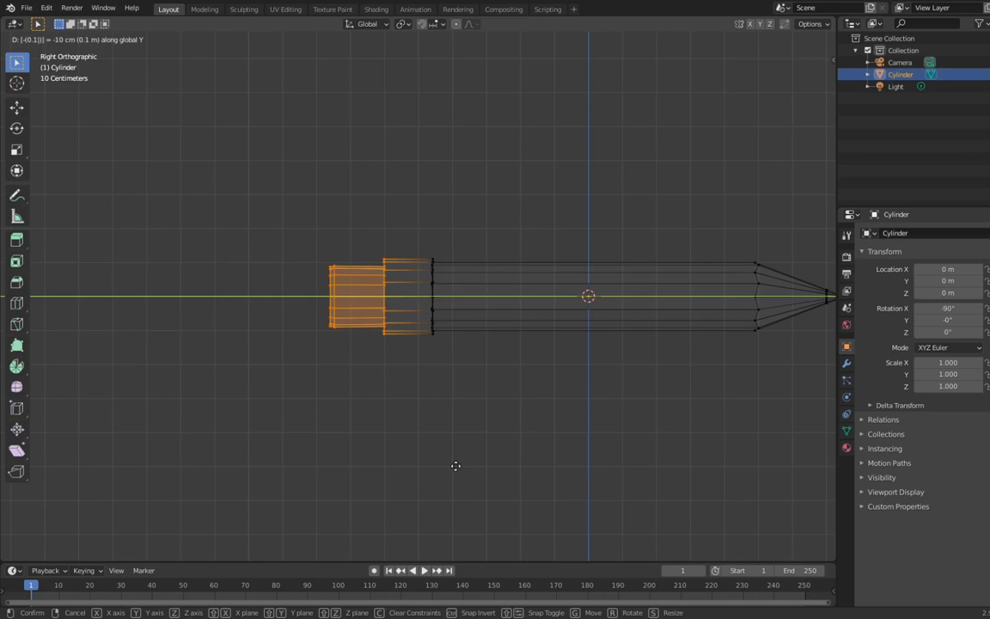
type("2")
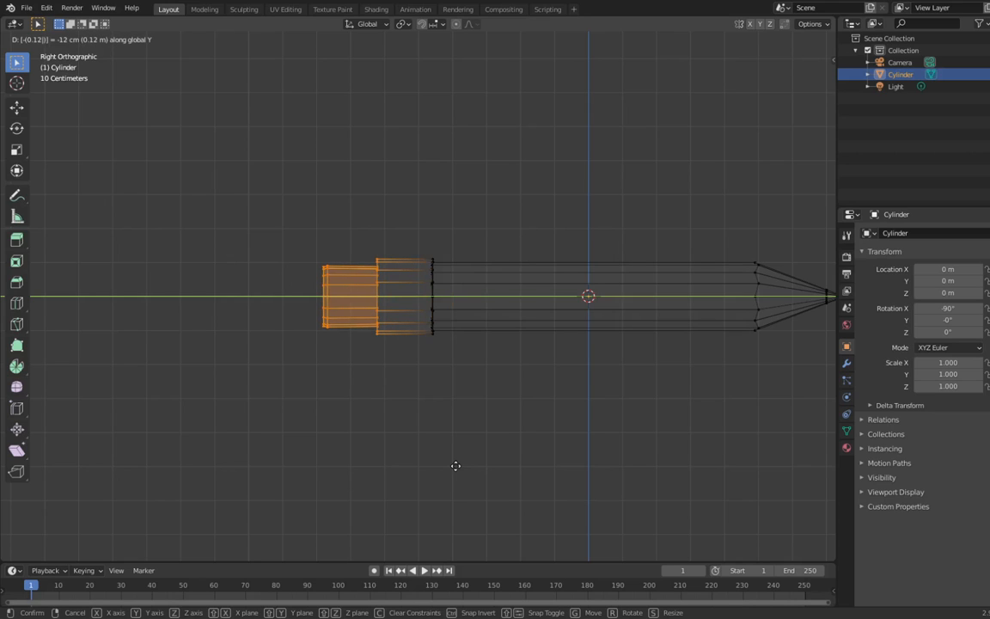
type("5")
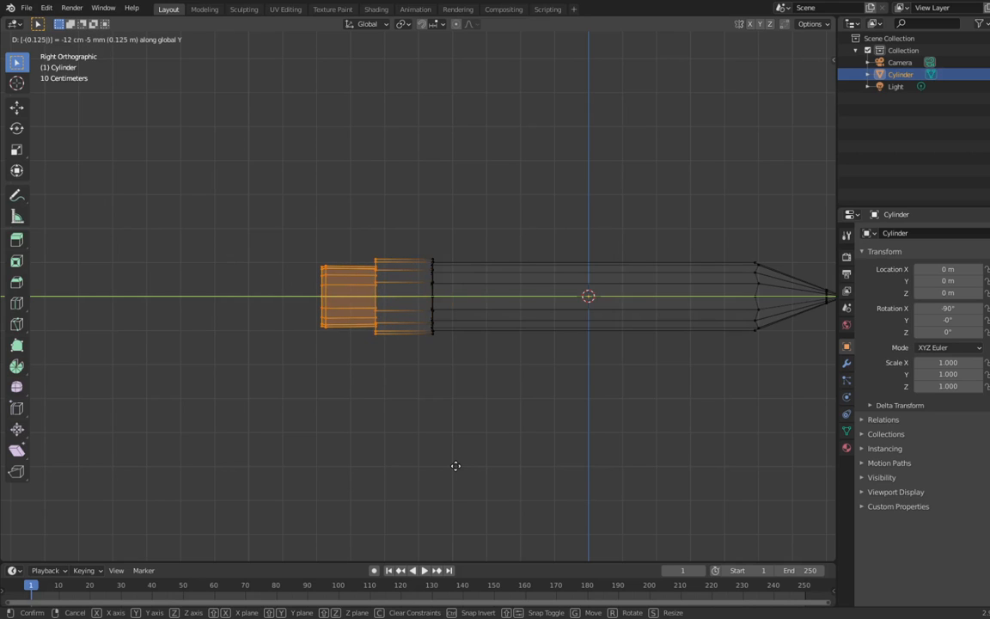
key("Return")
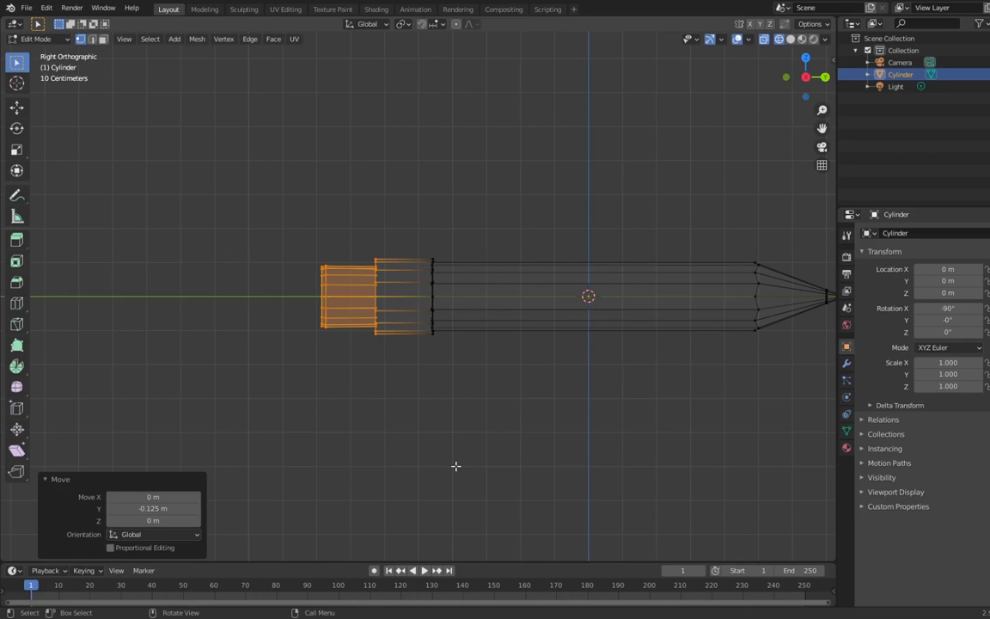
key("alt+a")
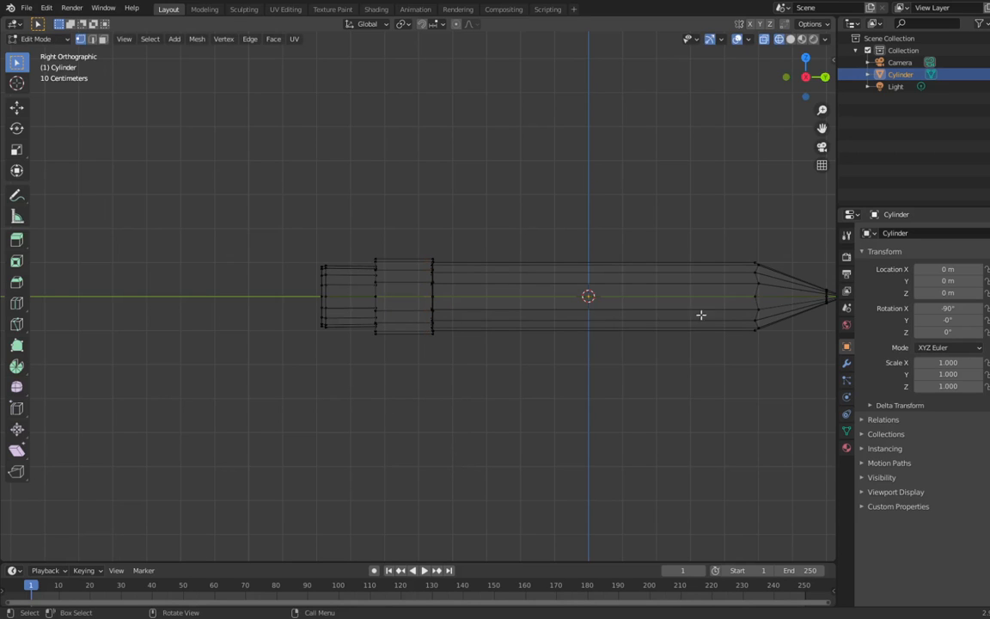
left_click(791, 40)
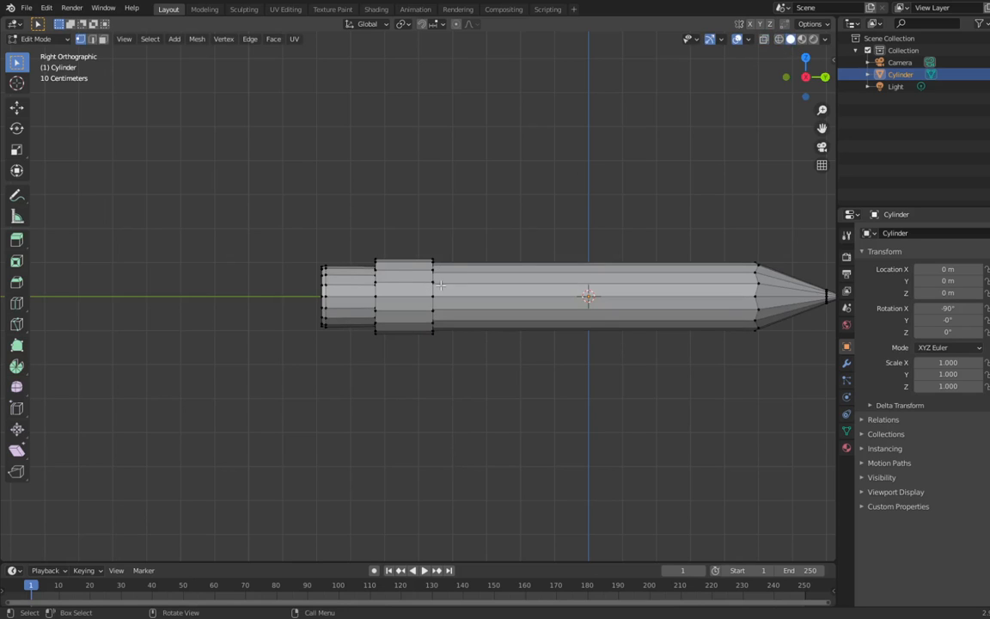
- Subdivide the outer edge loops at both ends of the raised rim with one cut each
key("Tab")
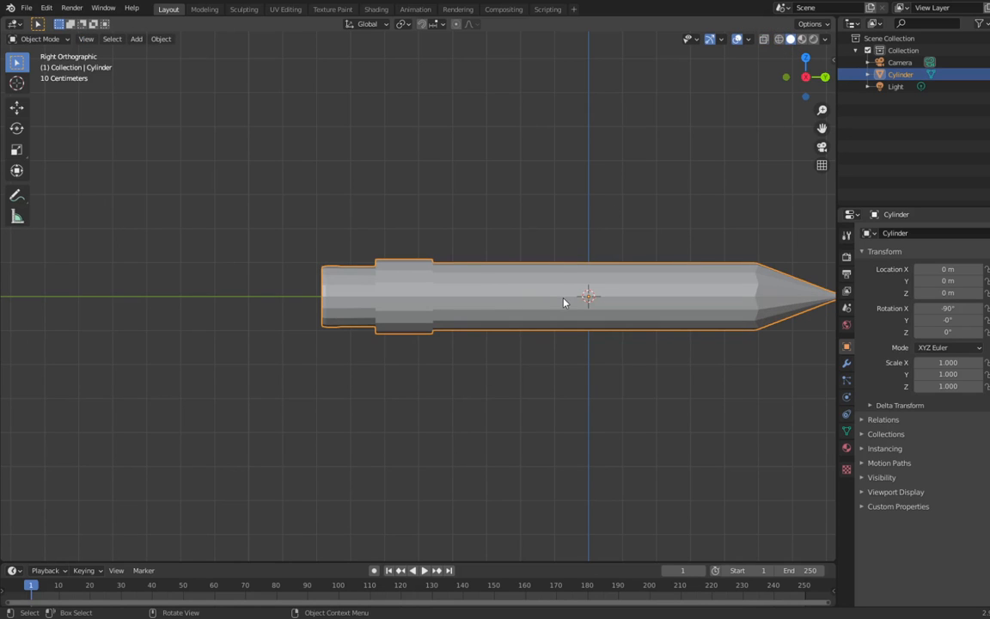
key("KP_Decimal")
key("Tab")
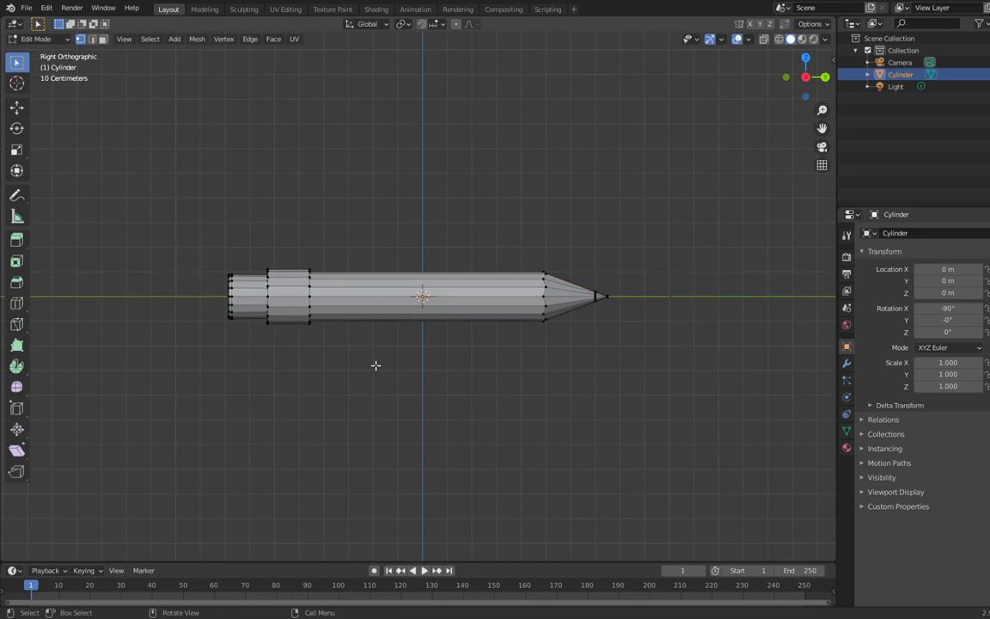
scroll(357, 363, "up", 4)
scroll(329, 356, "down", 1)
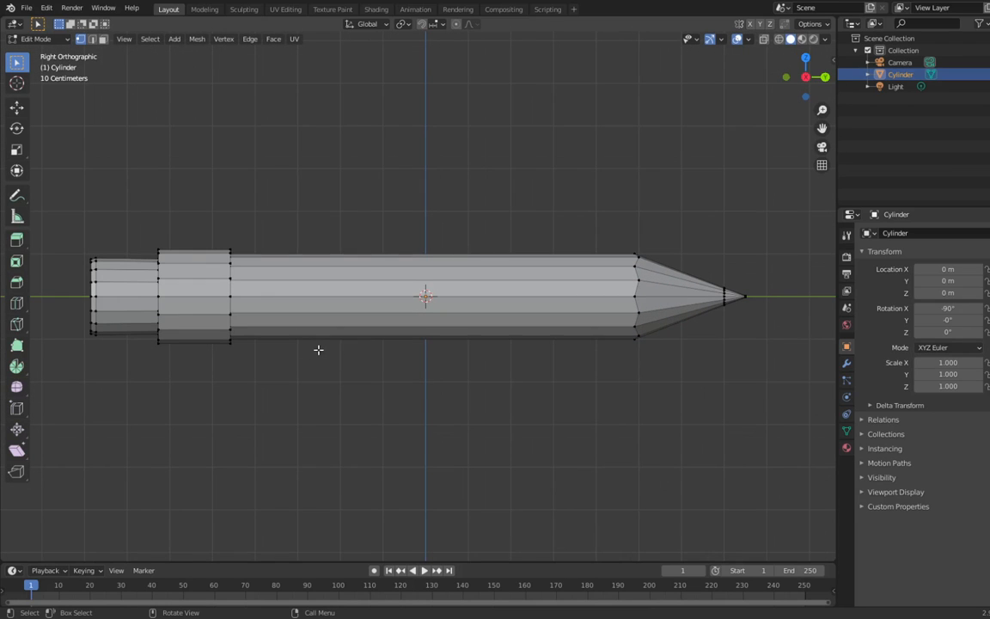
left_click(228, 282, "alt")
right_click(209, 283)
left_click(209, 286)
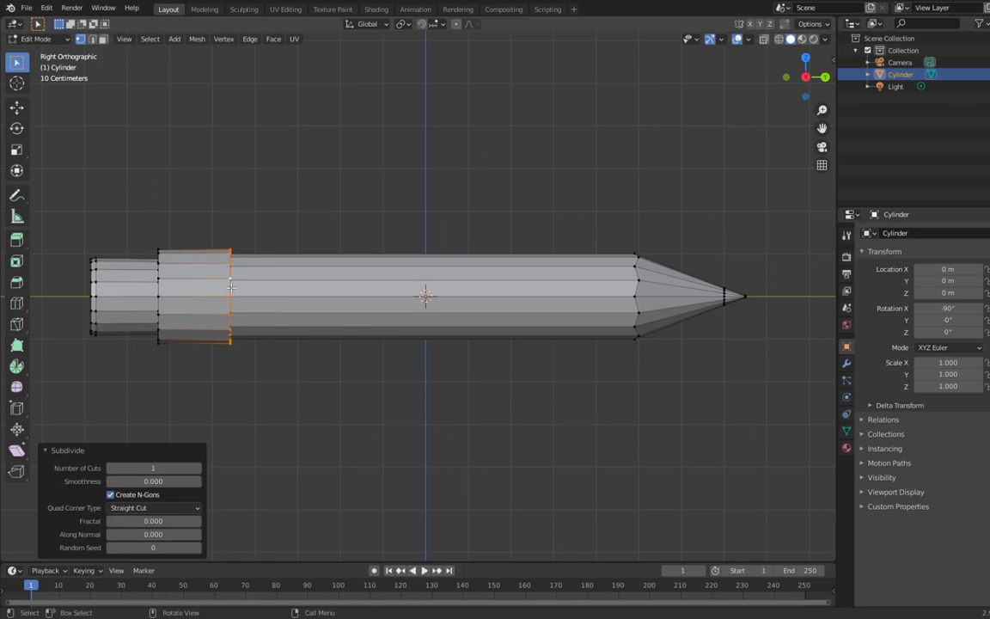
key("alt+a")
left_click(160, 292, "alt")
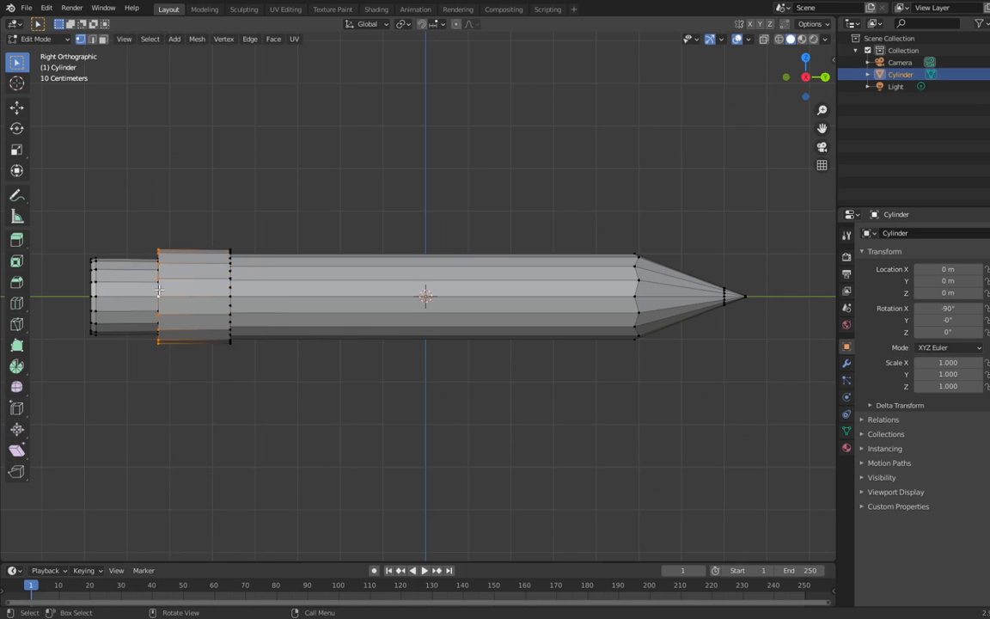
right_click(162, 289)
left_click(162, 289)
- Connect a facing pair of midpoint vertices just above the centre line across the rim and scale the new edge by 0.98
key("alt+a")
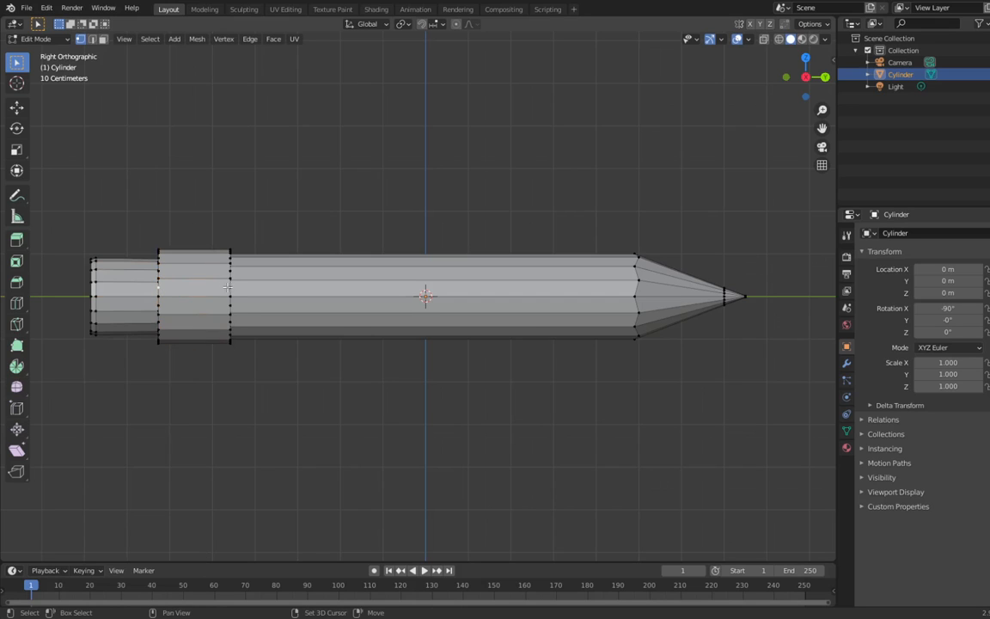
left_click(228, 287, "shift")
key("j")
right_click(246, 312)
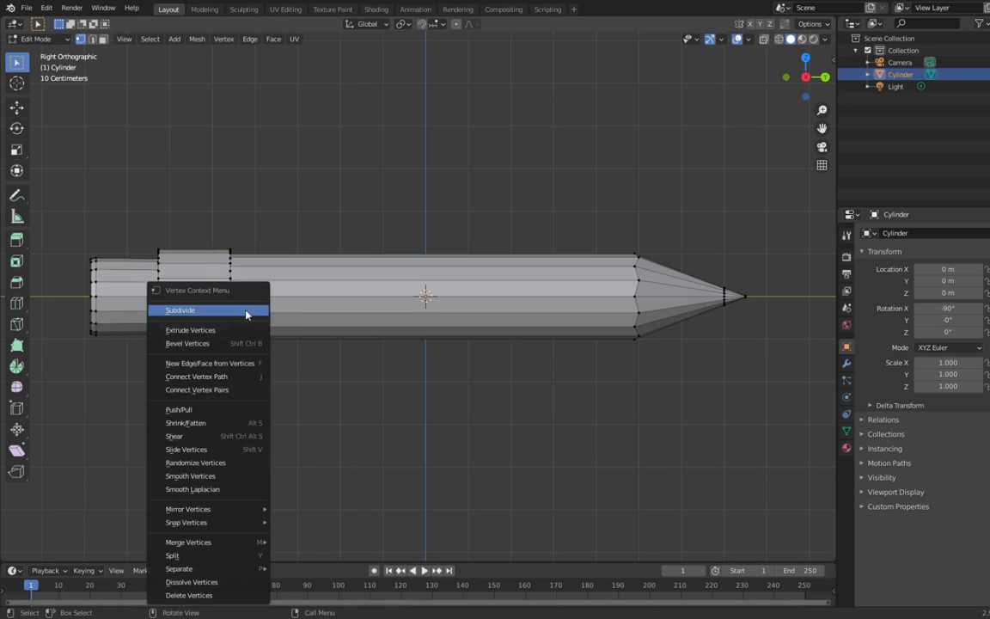
type("s0.98")
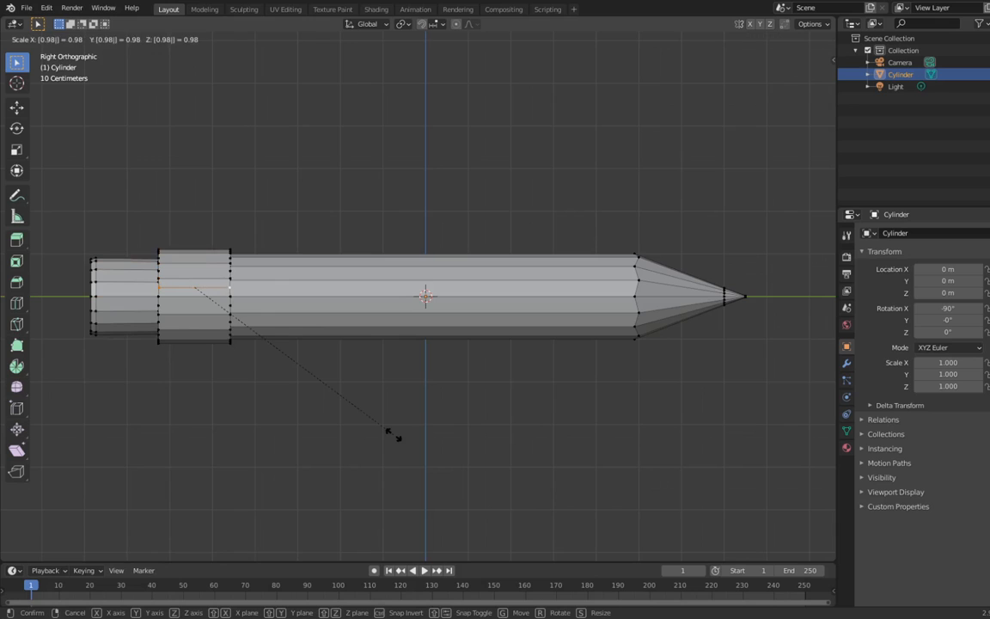
key("Return")
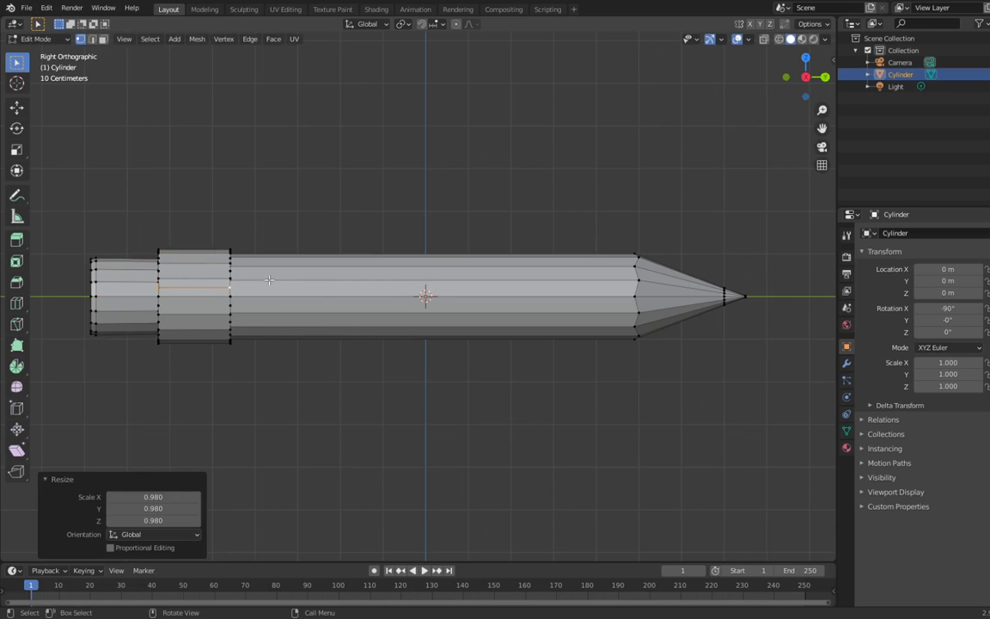
- Connect the facing pair of midpoint vertices directly above the first ridge across the rim and scale the new edge by 0.98
left_click(230, 271)
left_click(158, 271, "shift")
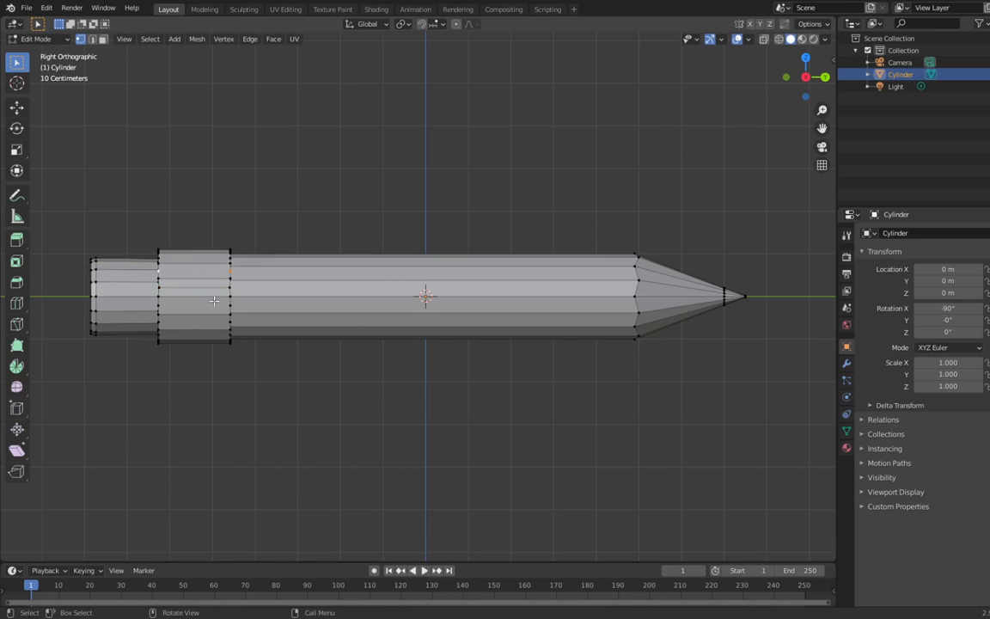
type("s")
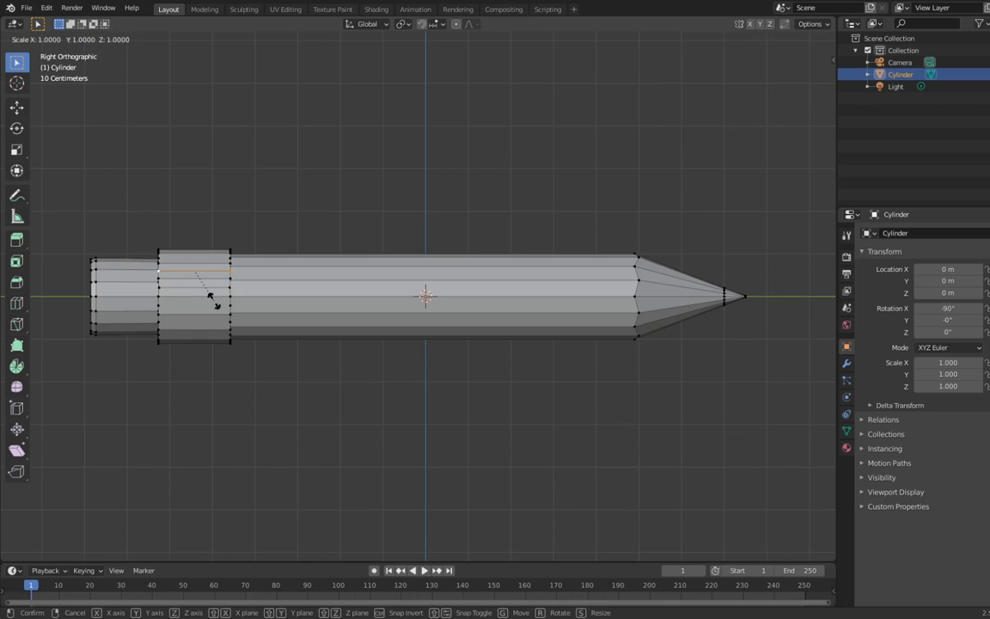
type("0")
type(".98")
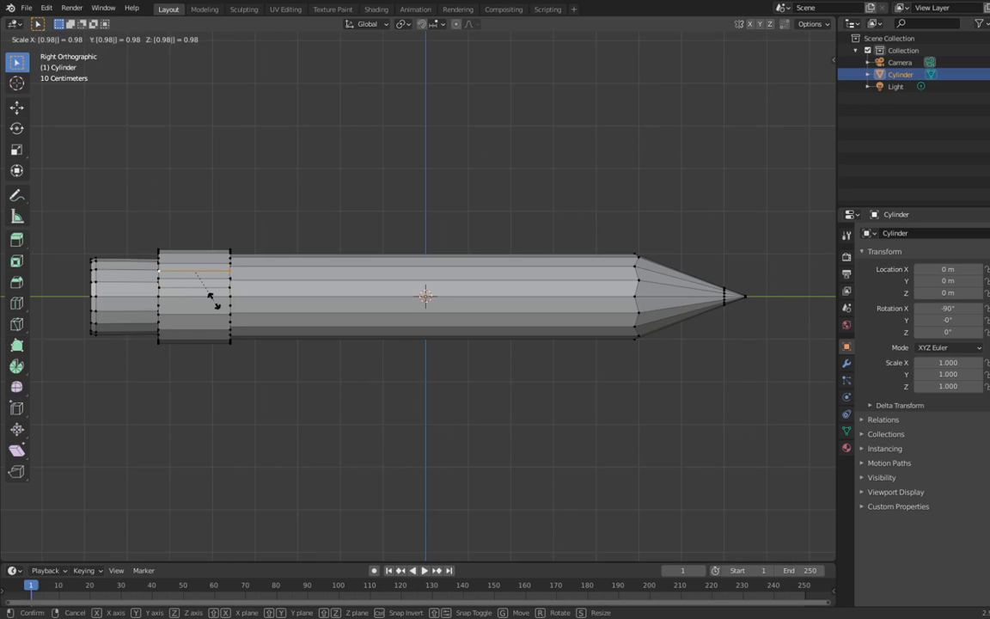
key("Return")
- Connect the facing midpoint vertices one panel further up the rim and scale that edge by 0.98
middle_click_drag(225, 297, 235, 322)
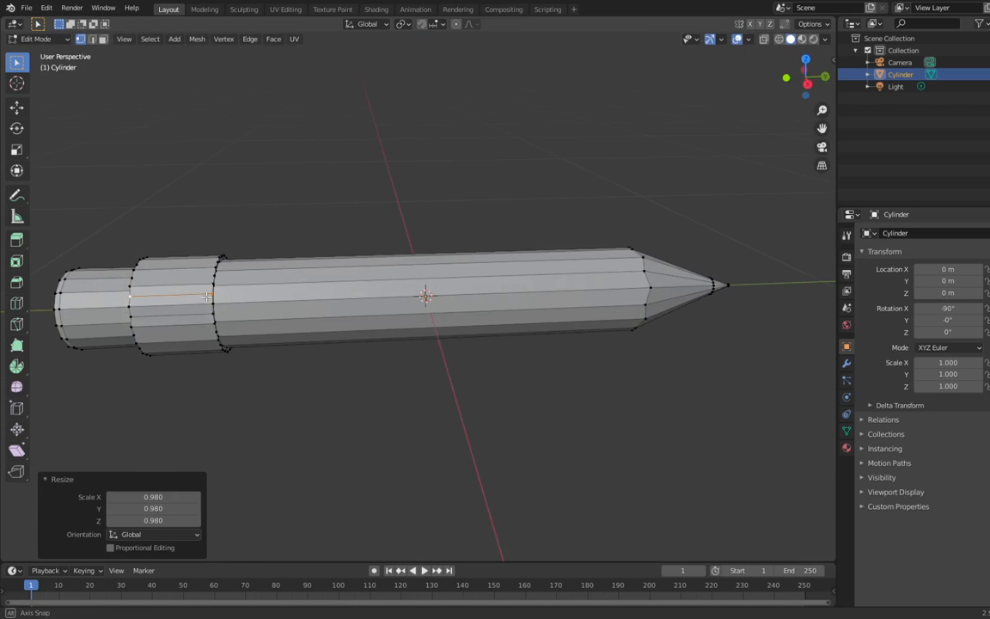
left_click(214, 275)
left_click(139, 276, "shift")
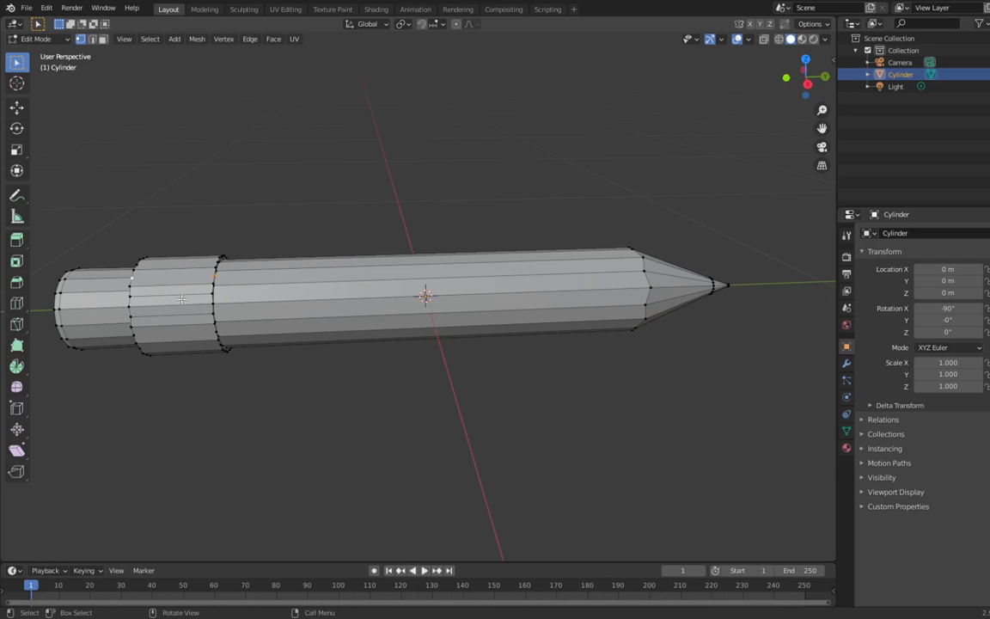
type("s.98")
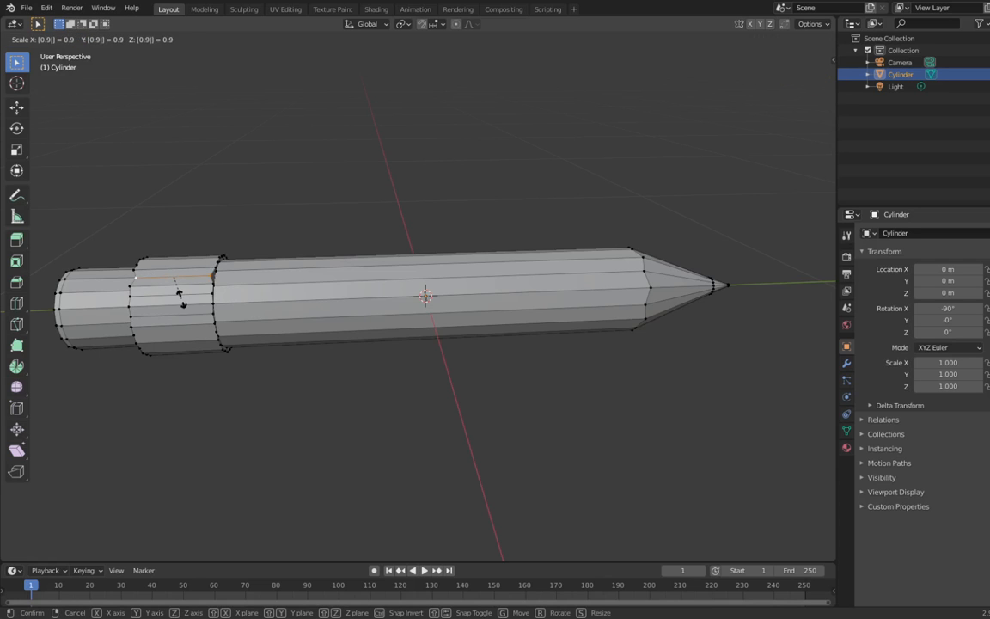
key("Return")
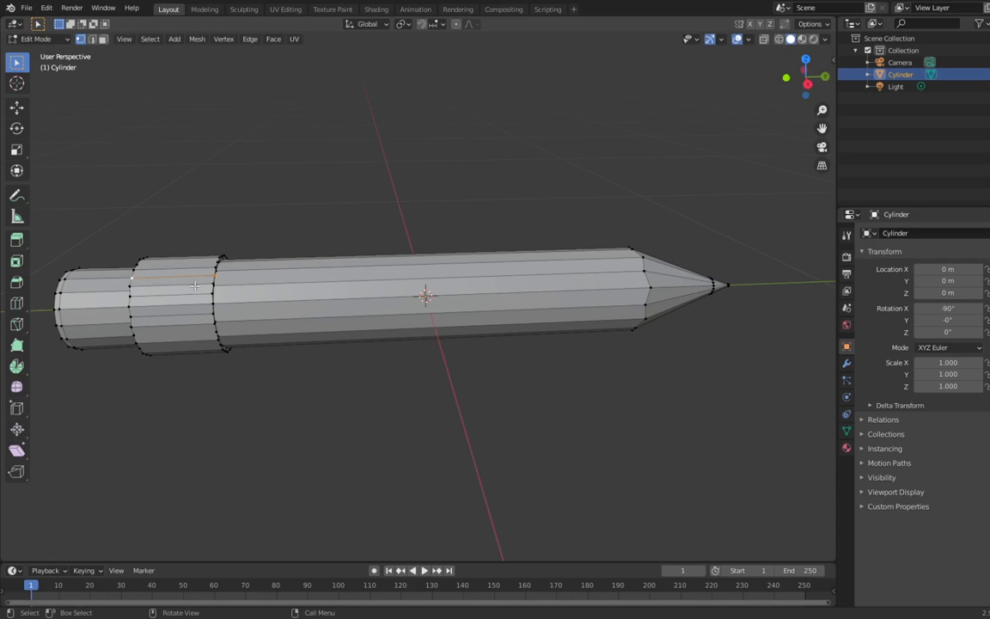
middle_click_drag(194, 285, 140, 264)
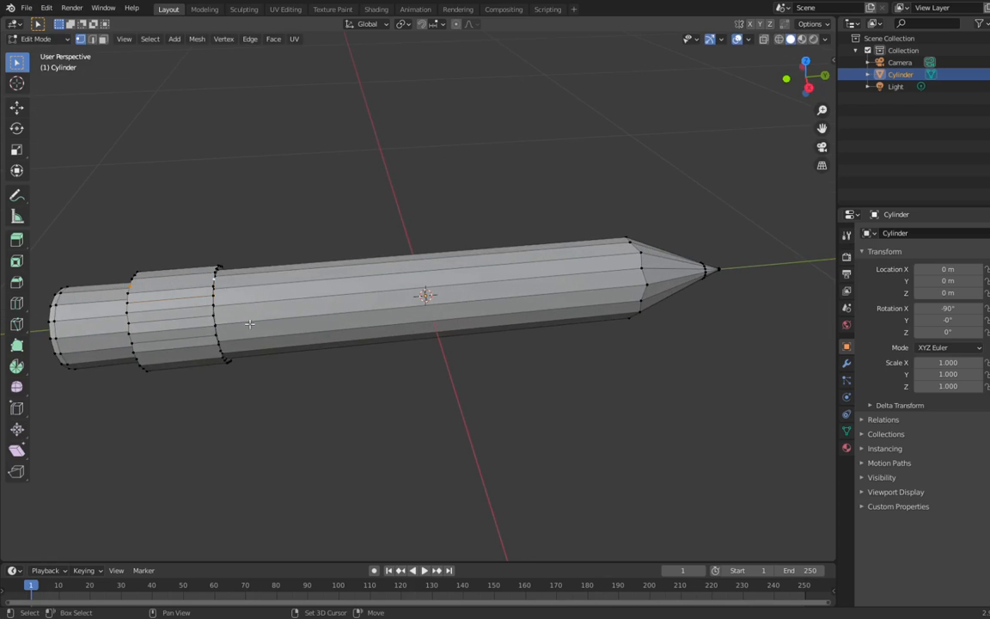
type("s.98")
key("Return")
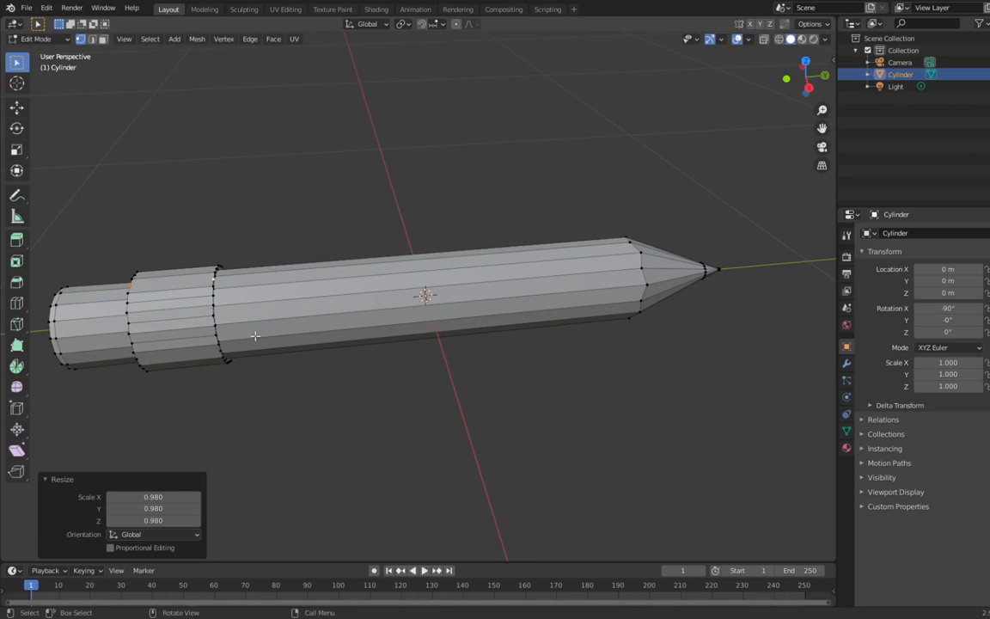
key("ctrl+z")
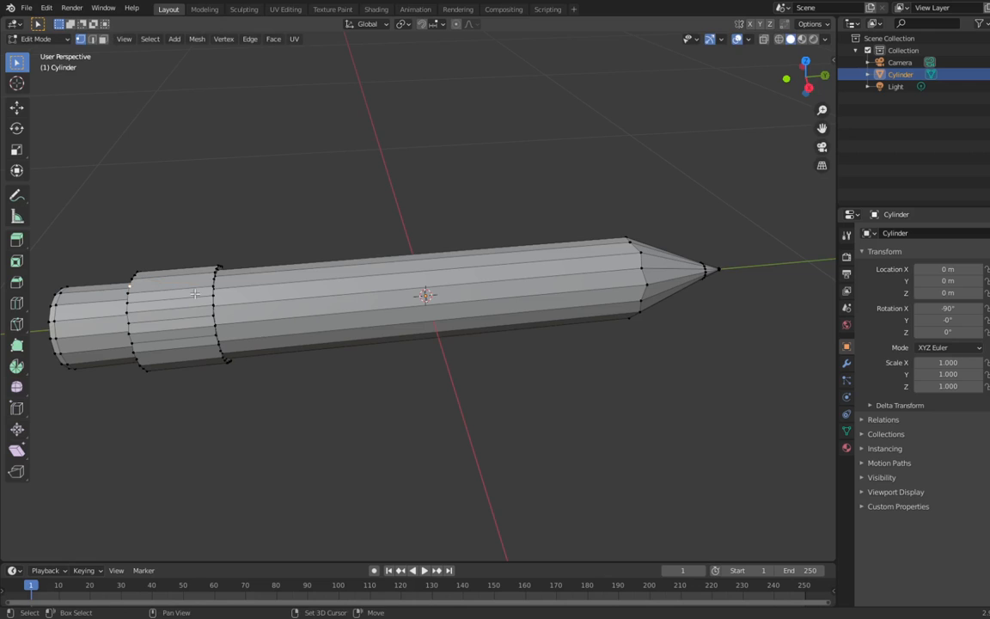
- Connect the next two facing pairs of midpoint vertices towards the rim's upper side, scaling each new edge by 0.98
left_click(210, 280, "shift")
key("s")
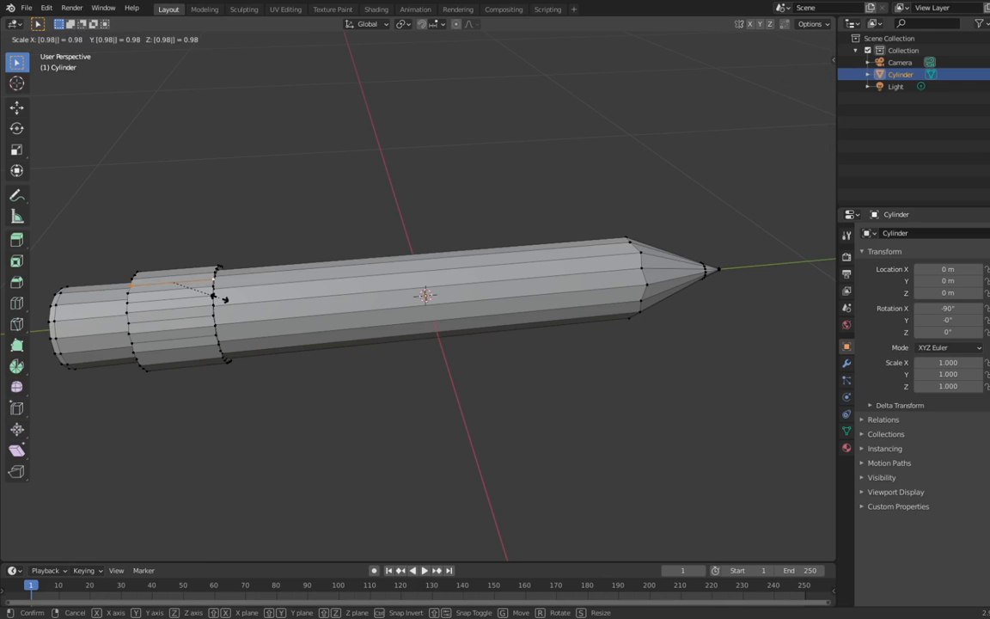
left_click(220, 298)
middle_click_drag(209, 258, 220, 298)
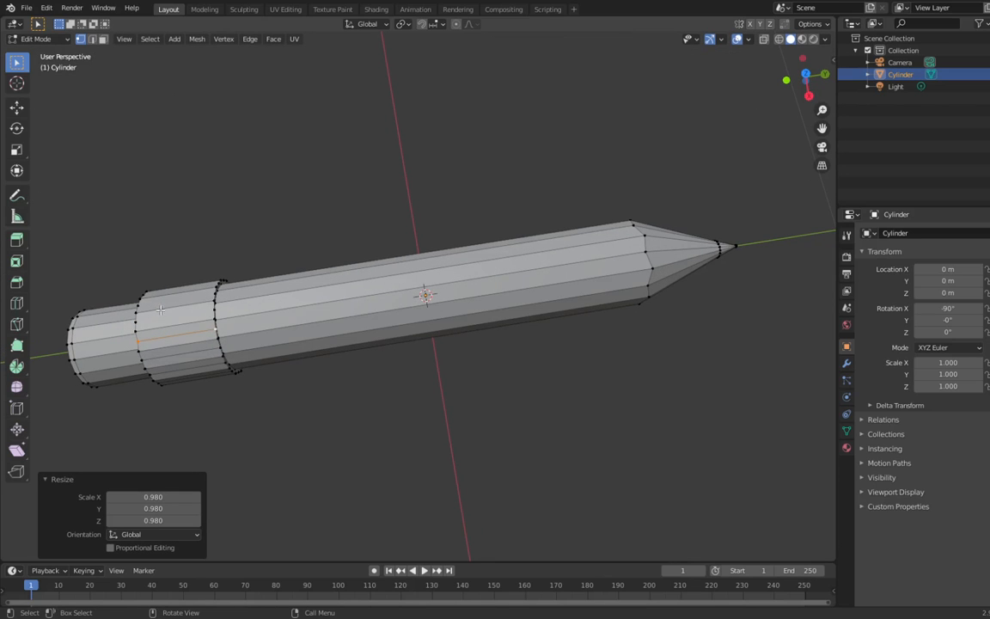
left_click(198, 315, "shift")
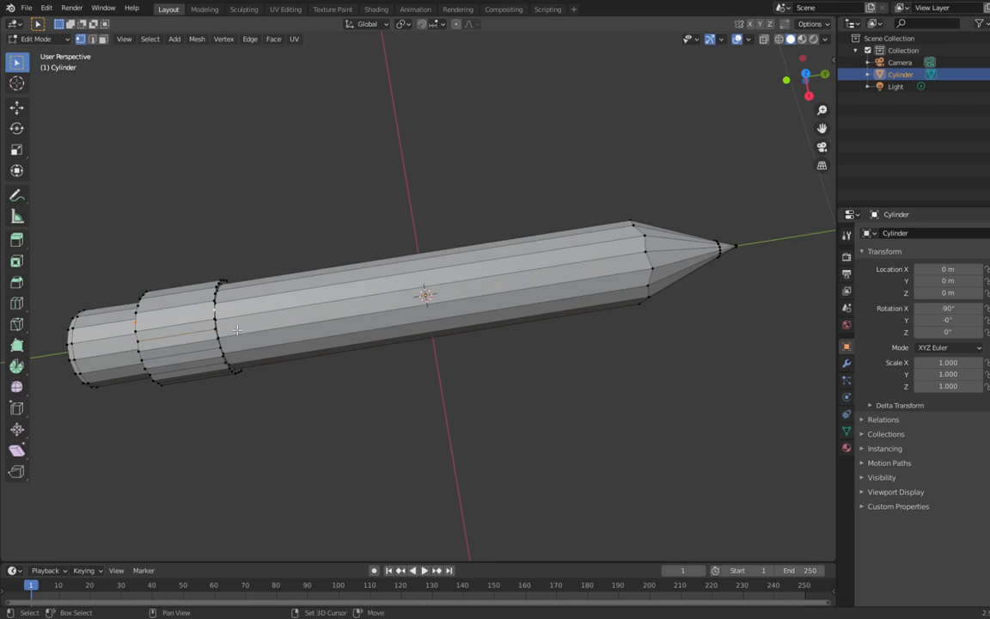
type("s0.98")
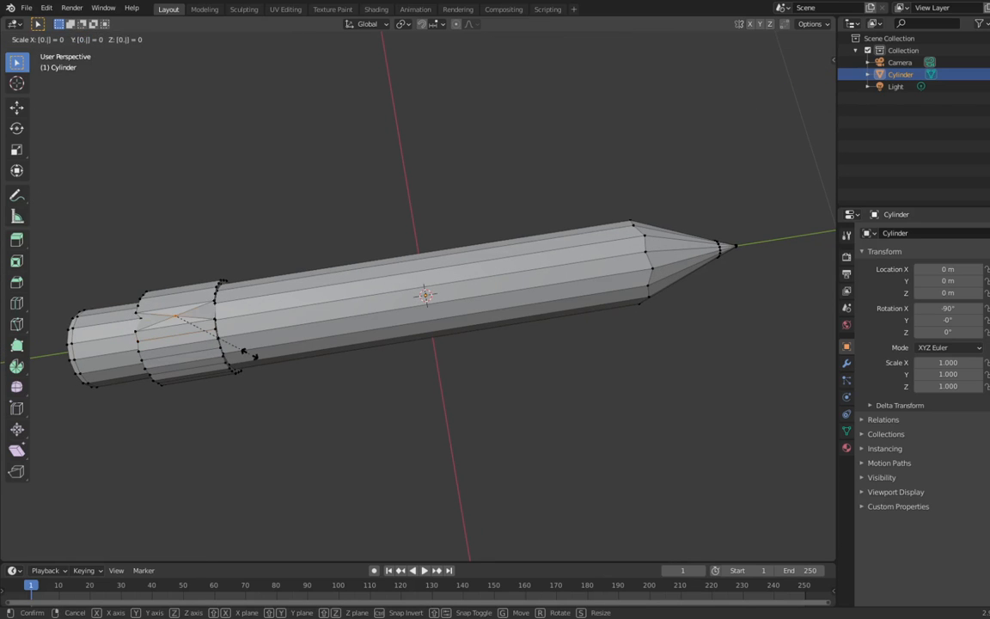
key("Return")
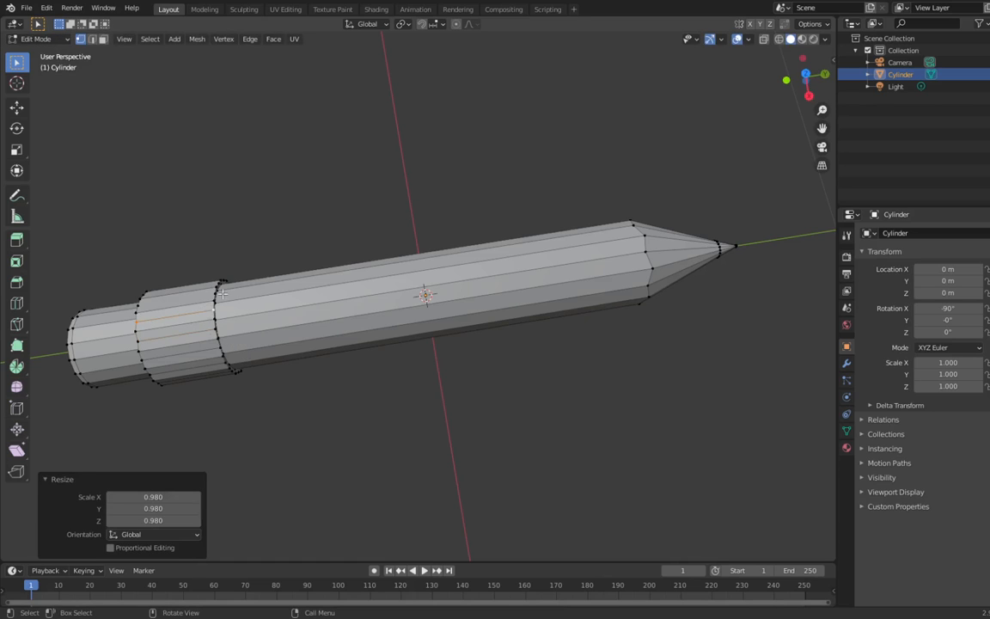
- Join the facing midpoint vertices of the rim panel above the latest ridge with an edge and scale it by 0.98
left_click(212, 293)
left_click(139, 298, "shift")
type("s")
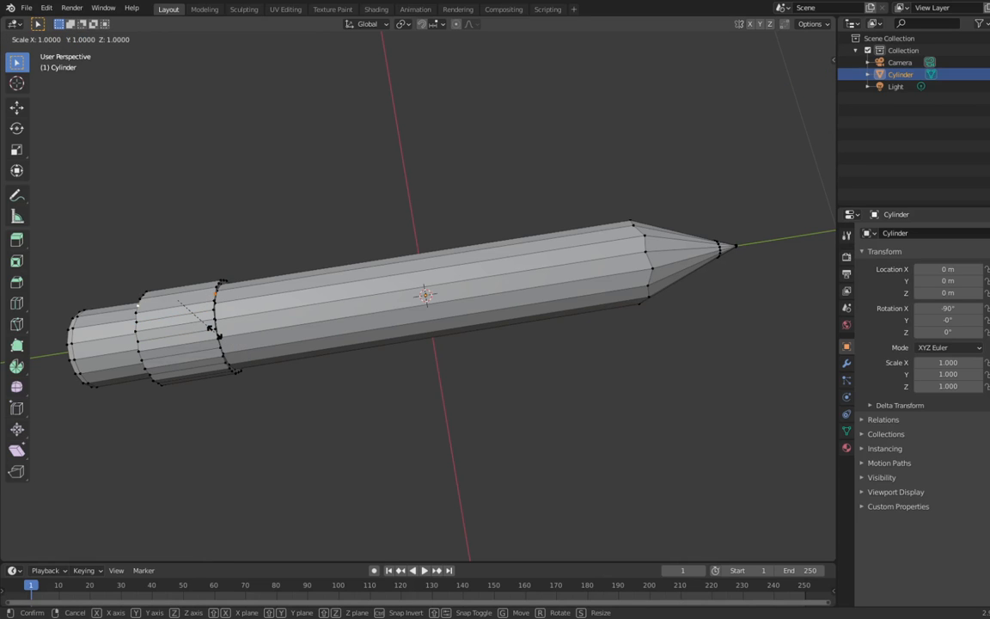
type("0.98")
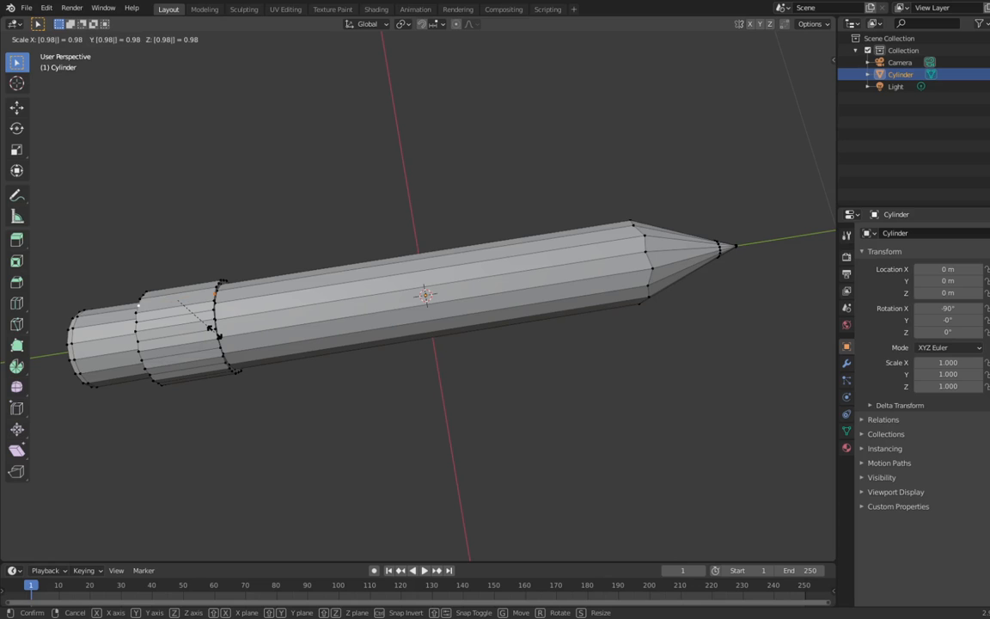
key("Return")
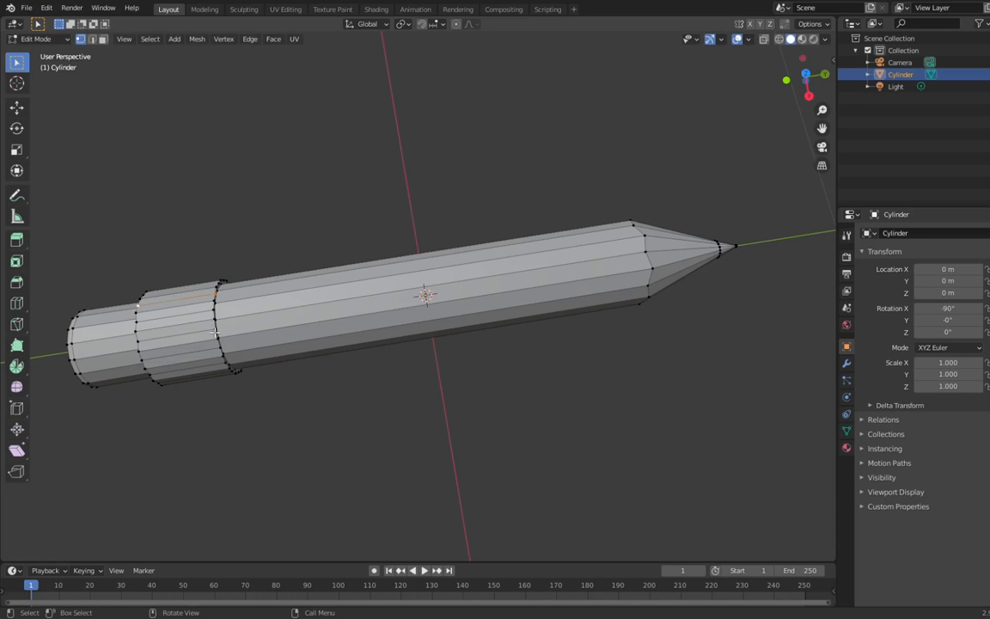
type("s0.98")
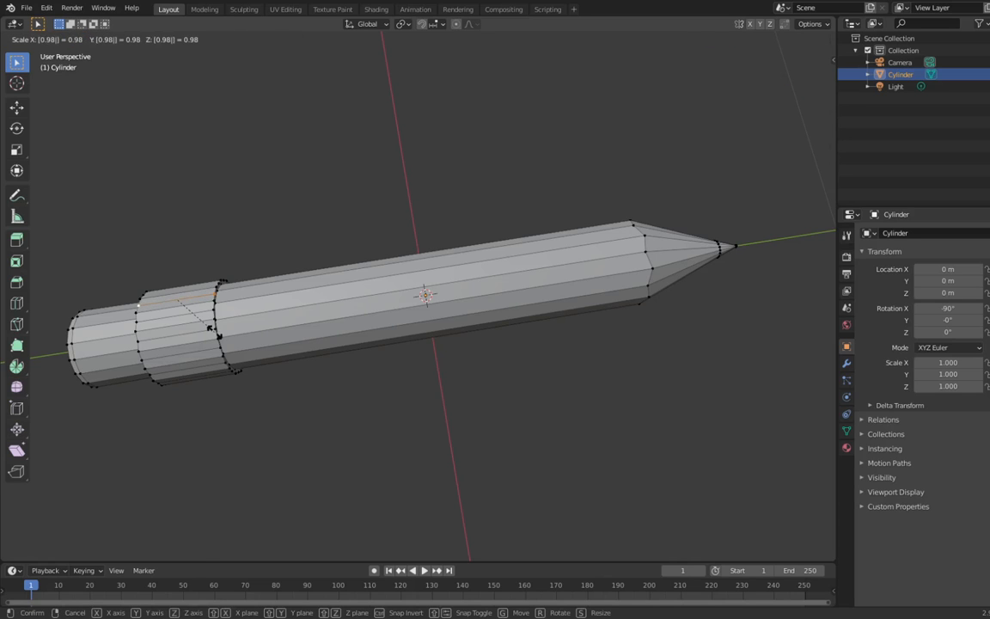
key("Return")
- Continue around the rim to its far side, connecting two more facing pairs of midpoint vertices and scaling each edge by 0.98
middle_click_drag(215, 331, 216, 378)
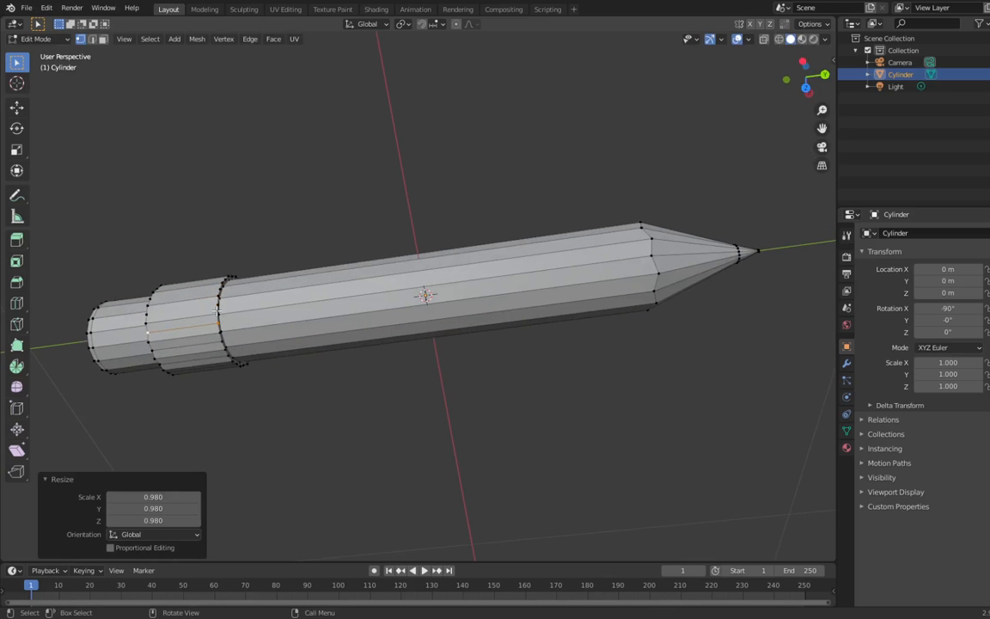
left_click(217, 308)
left_click(150, 316, "shift")
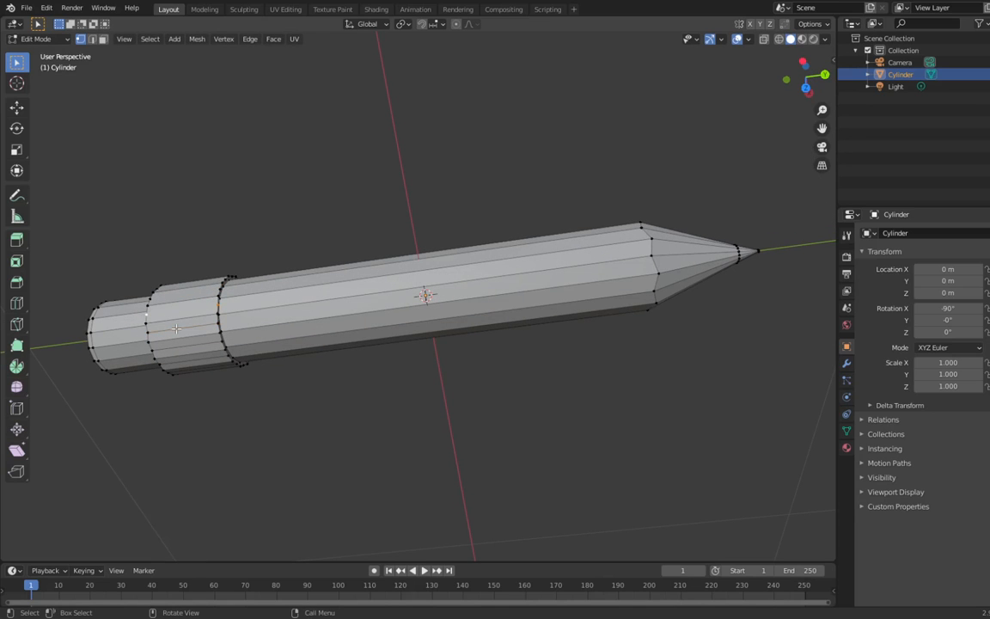
key("s")
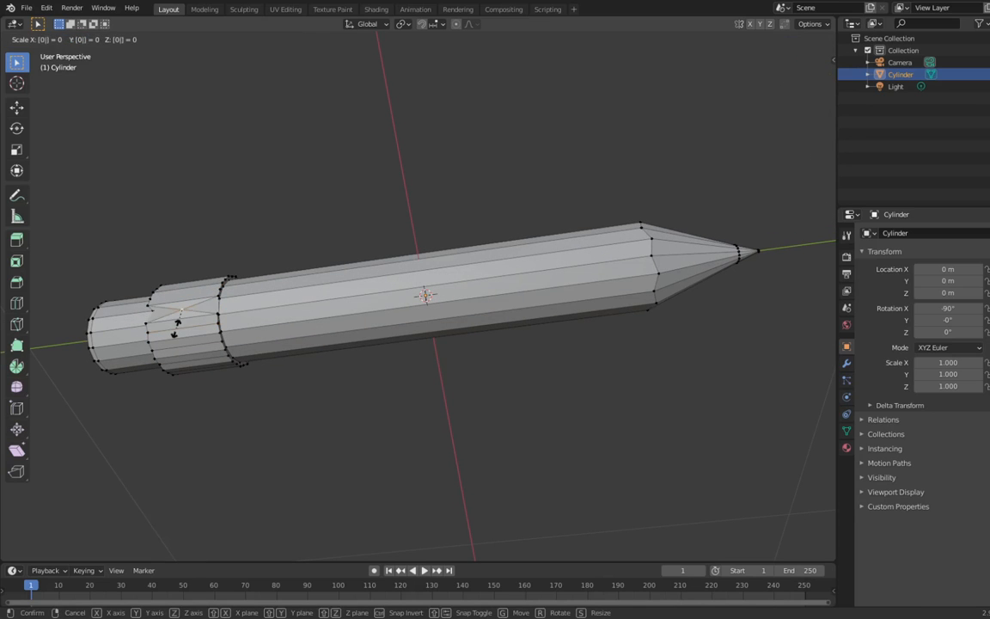
left_click(176, 326)
middle_click_drag(177, 327, 176, 329)
left_click(157, 305, "shift")
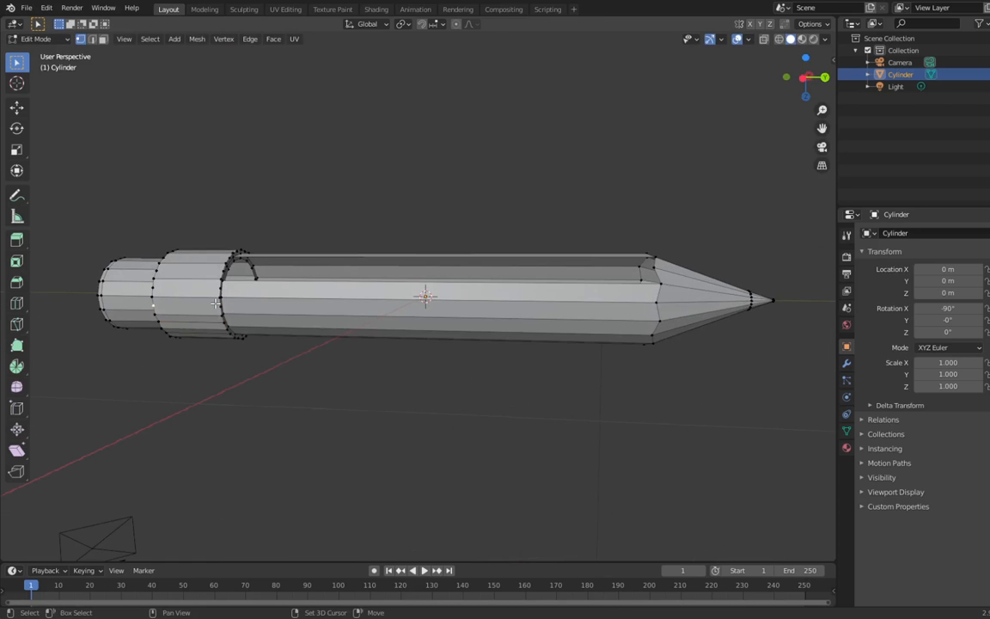
left_click(219, 307, "shift")
key("s")
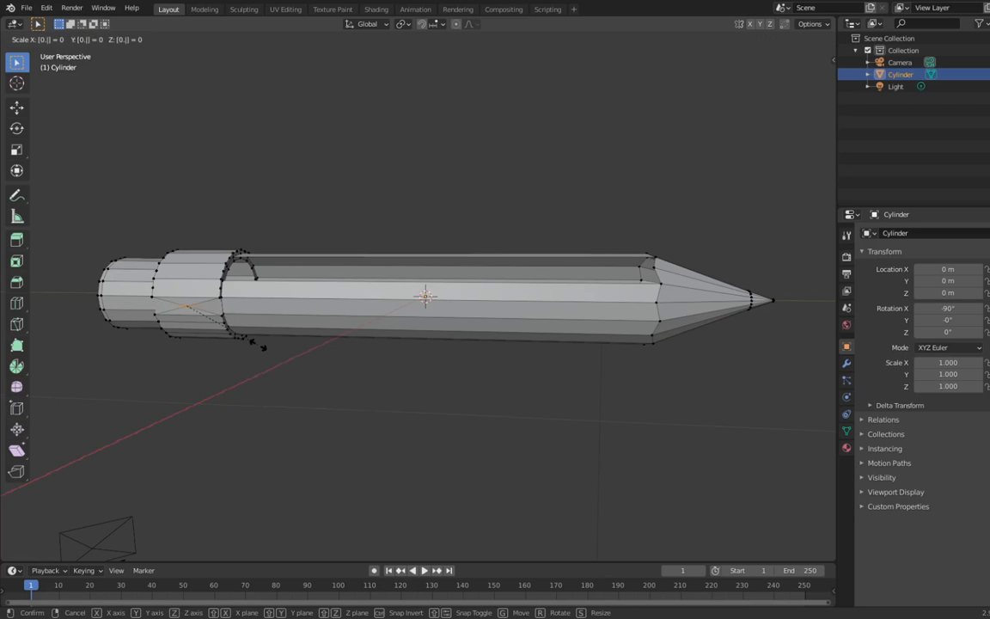
left_click(258, 343)
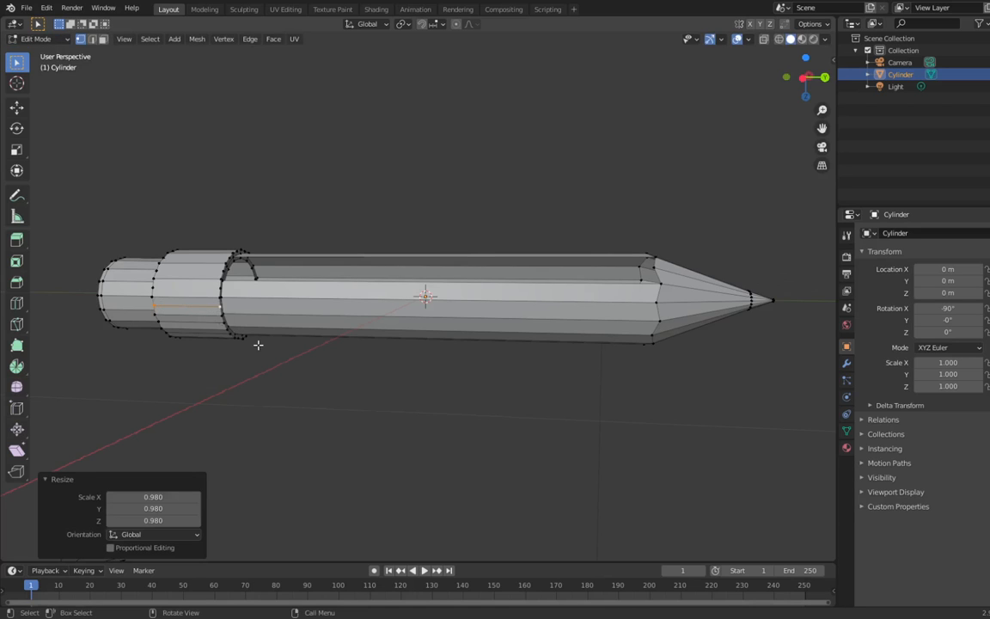
- Connect the facing midpoint vertices on the far-side rim panel next to the latest ridge and scale the new edge by 0.98
left_click(218, 288)
left_click(156, 289, "shift")
key("s")
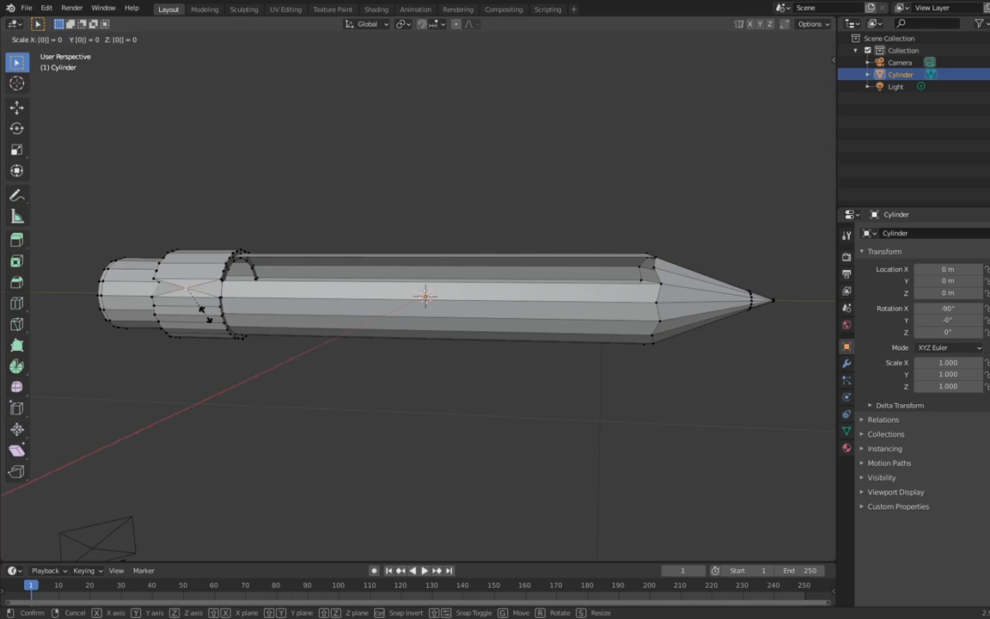
right_click(205, 314)
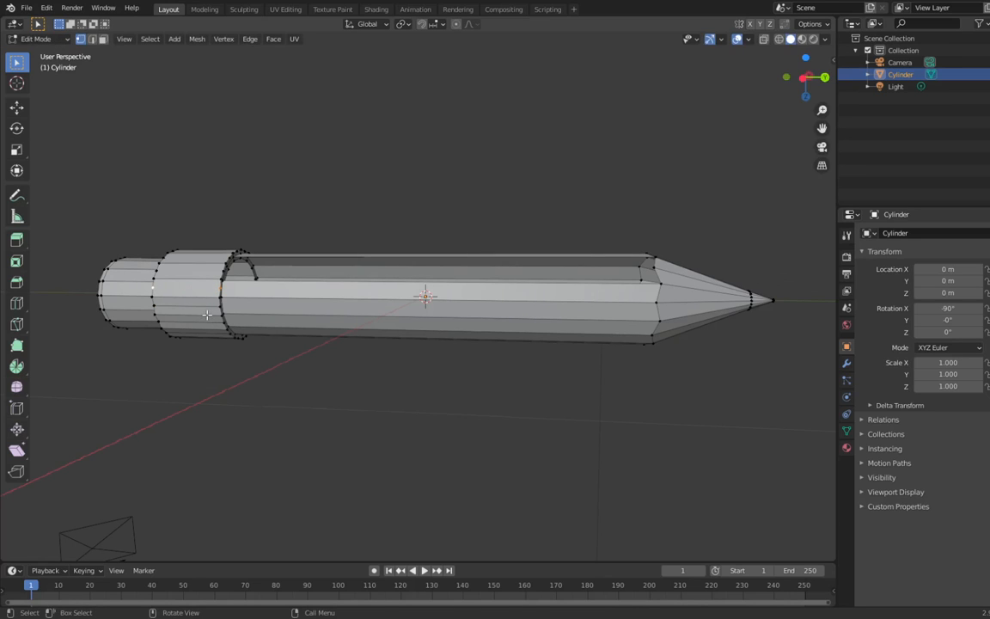
key("f")
key("s")
left_click(207, 314)
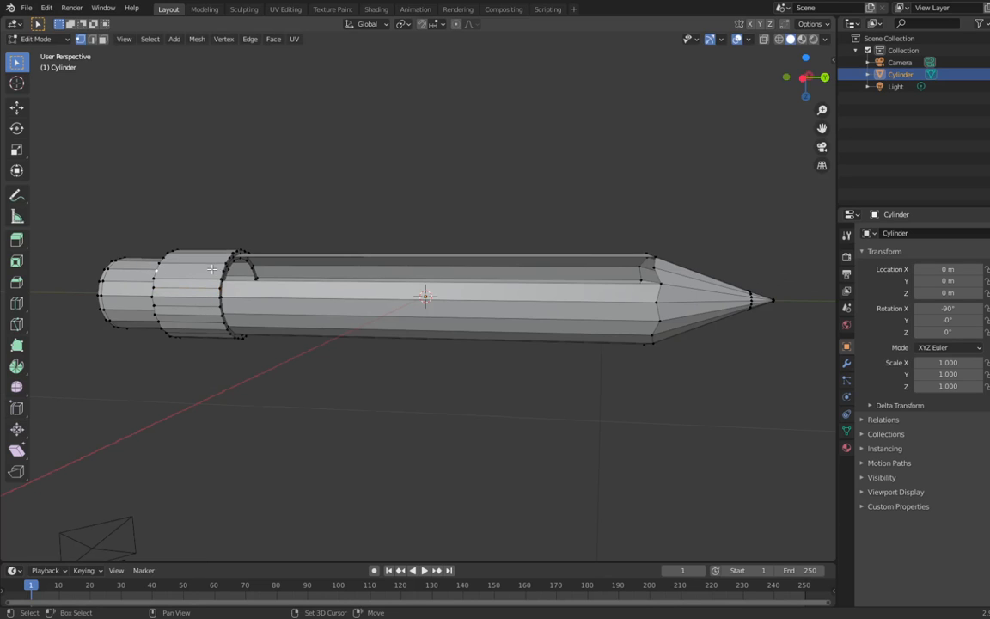
- Create an edge between the midpoint vertices of the following far-side rim panel and scale it by 0.98
type("s0.98")
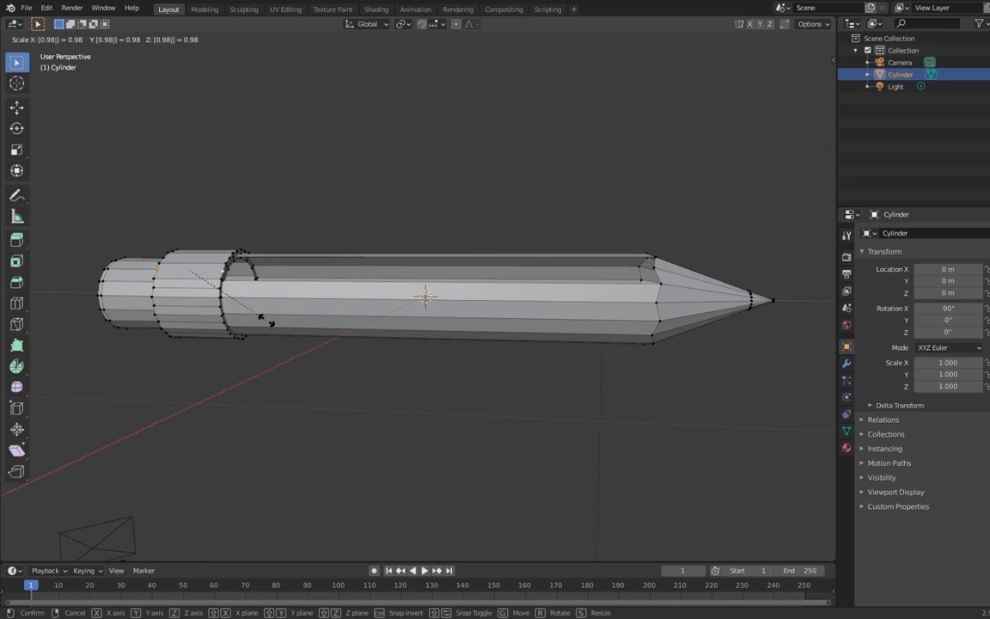
right_click(267, 319)
type("fs")
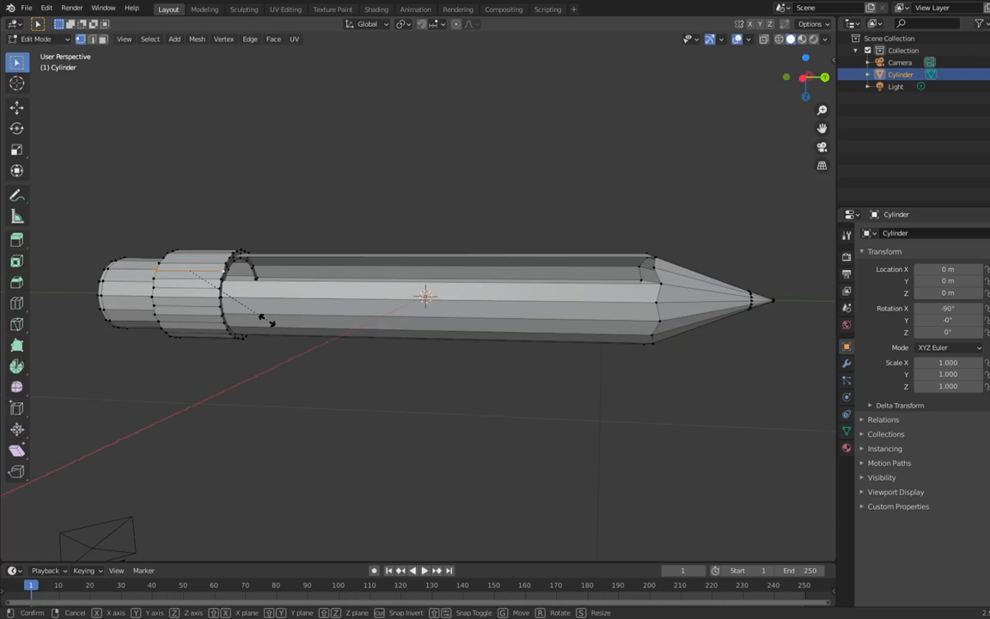
type("0.98")
key("Return")
- Connect the facing midpoint vertices on the rim panel beside the gap in the pencil body and scale the edge by 0.98
middle_click_drag(267, 319, 335, 296)
left_click(218, 267)
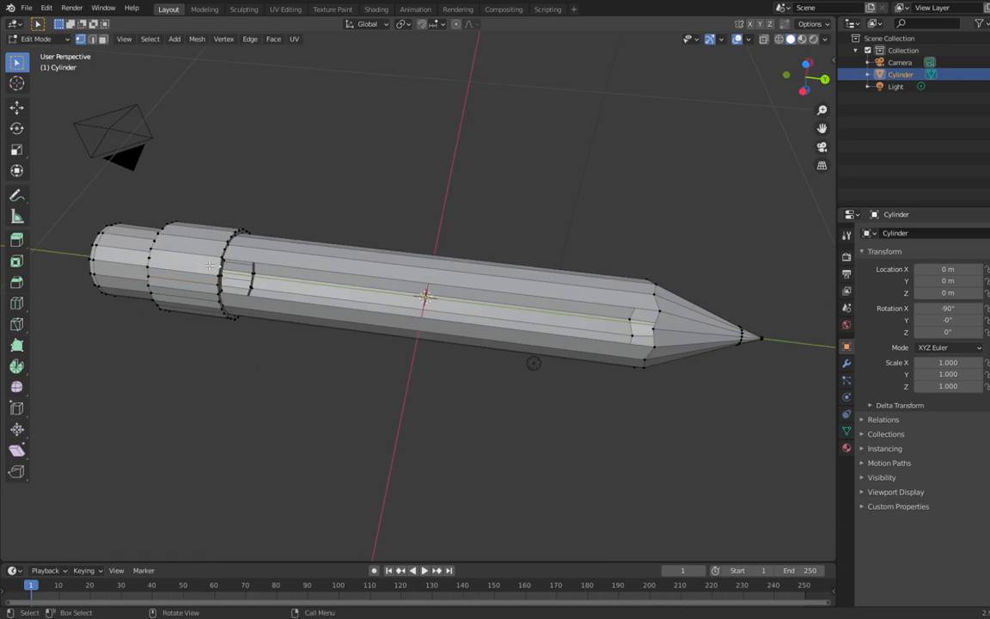
left_click(152, 261, "shift")
type("s")
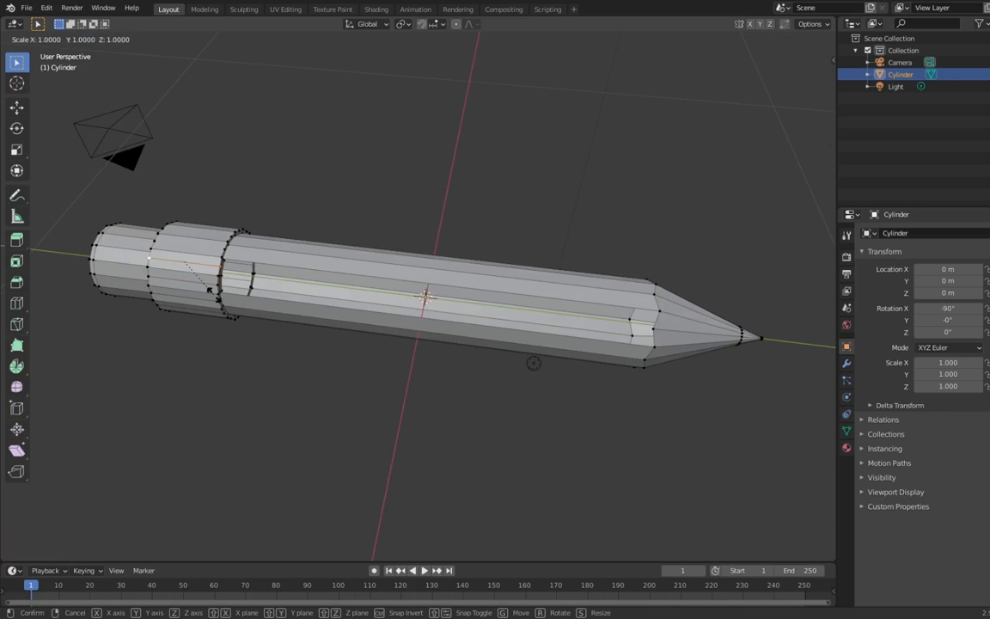
type("0.98")
key("Return")
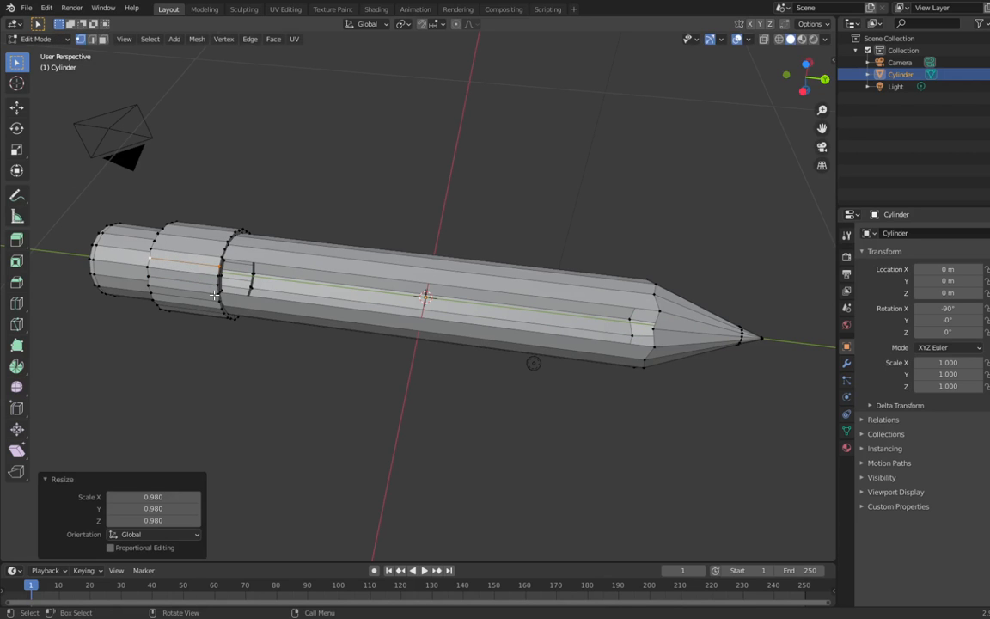
- Fill the two missing faces in the pencil body between the rim and the tapered point
scroll(222, 296, "up", 4)
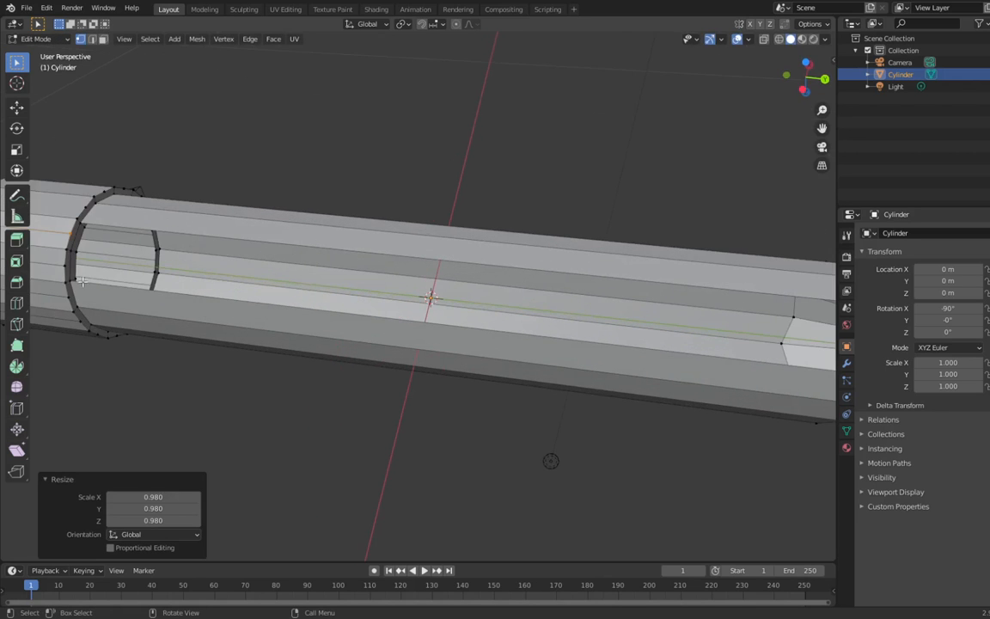
left_click(72, 281)
left_click(75, 254, "shift")
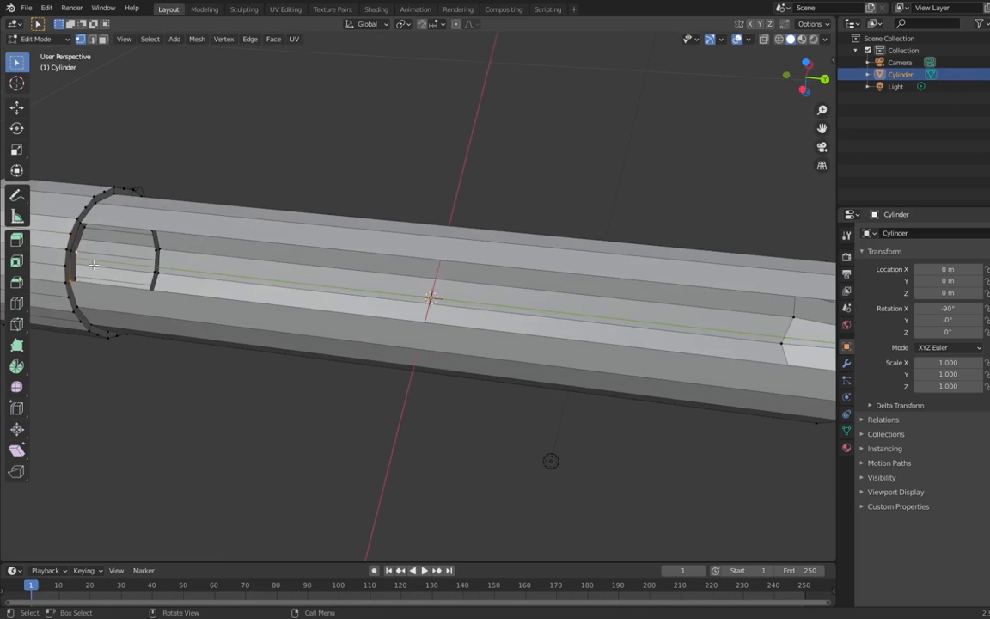
scroll(71, 252, "down", 3)
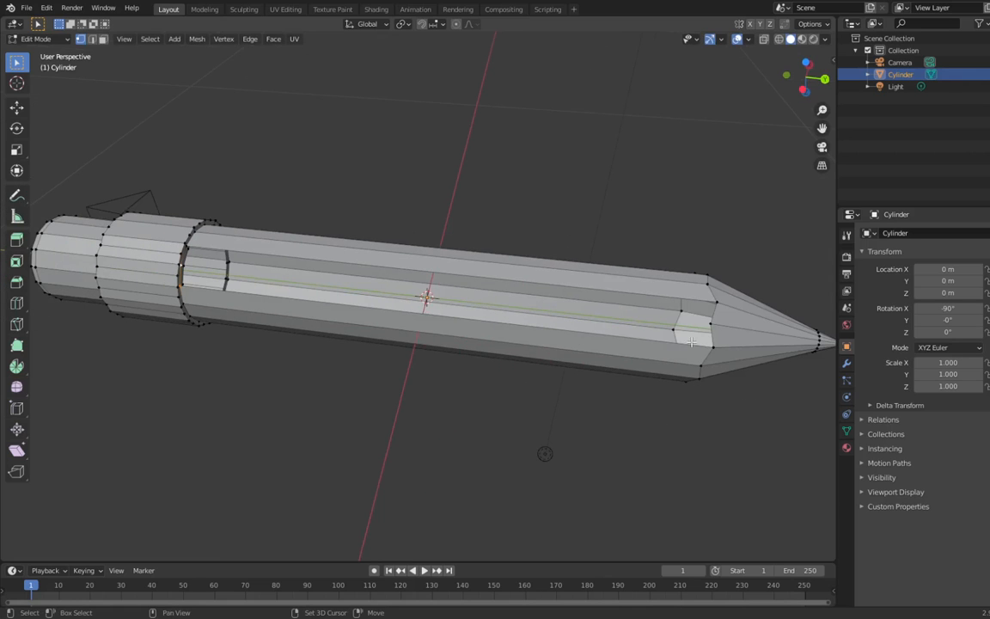
left_click(715, 323, "shift")
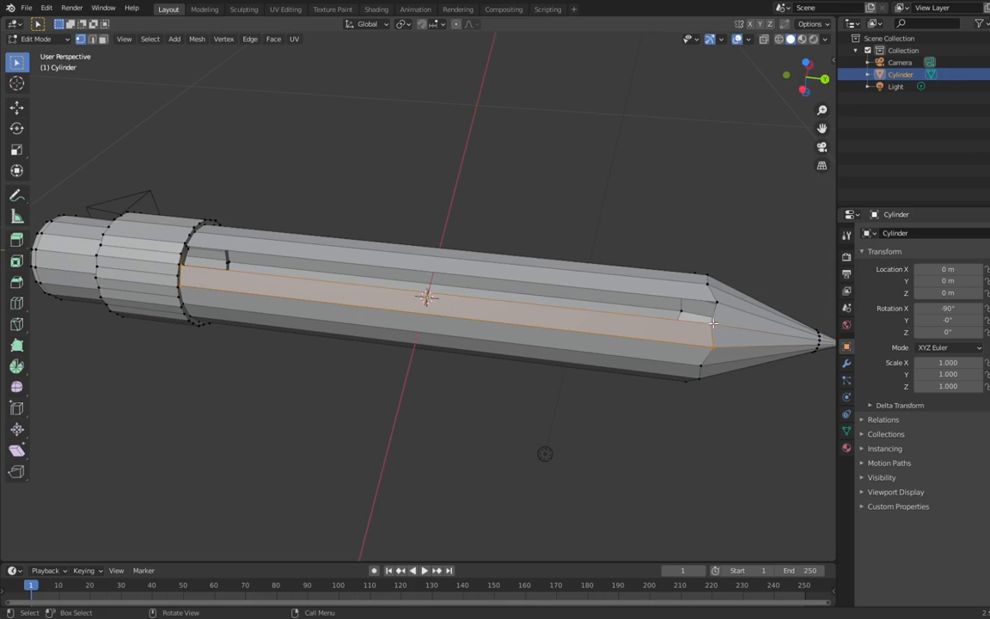
scroll(190, 247, "up", 2)
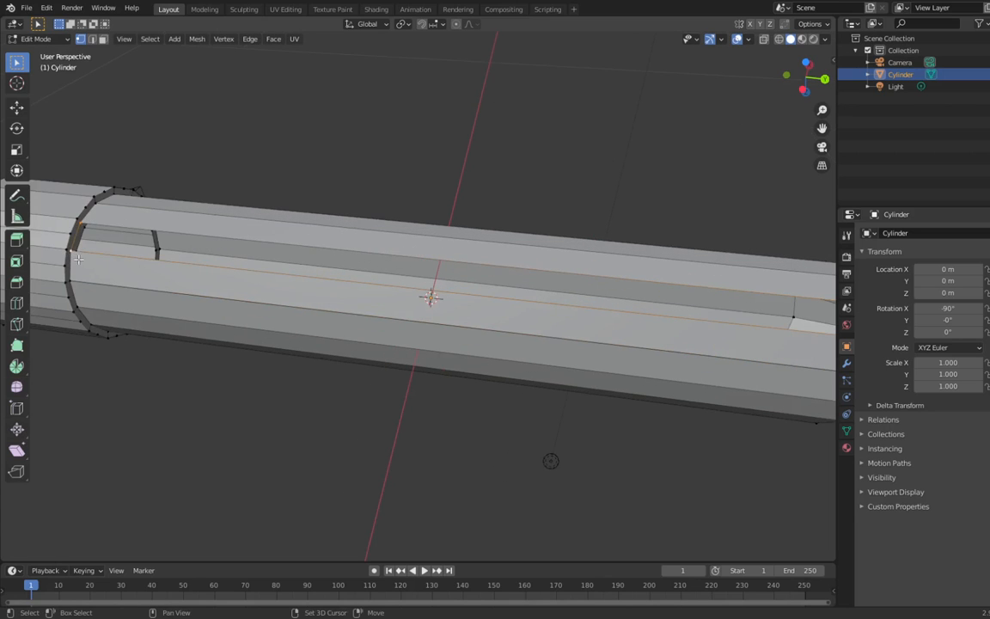
key("f")
middle_click_drag(78, 259, 100, 267)
scroll(100, 267, "down", 2)
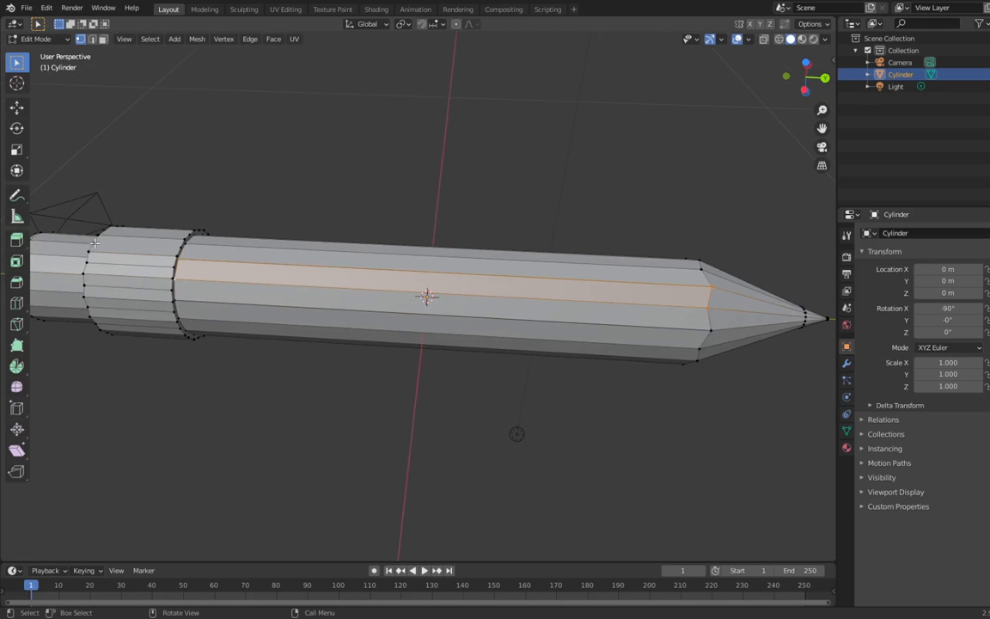
- Connect the facing midpoint vertices on the rim panel above the newly filled body faces and scale the edge by 0.98
left_click(94, 243)
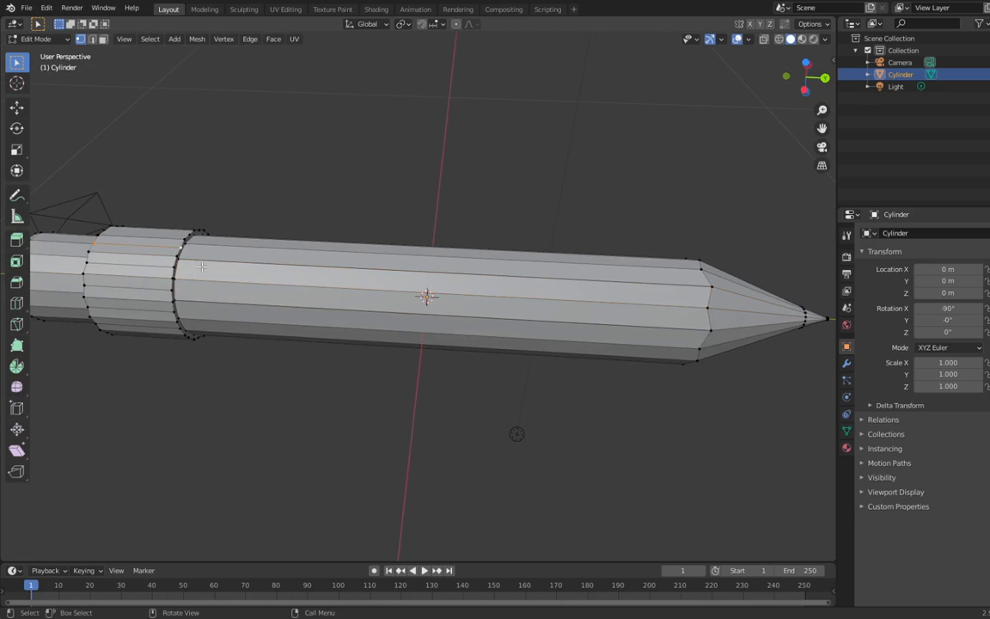
type("s0.98")
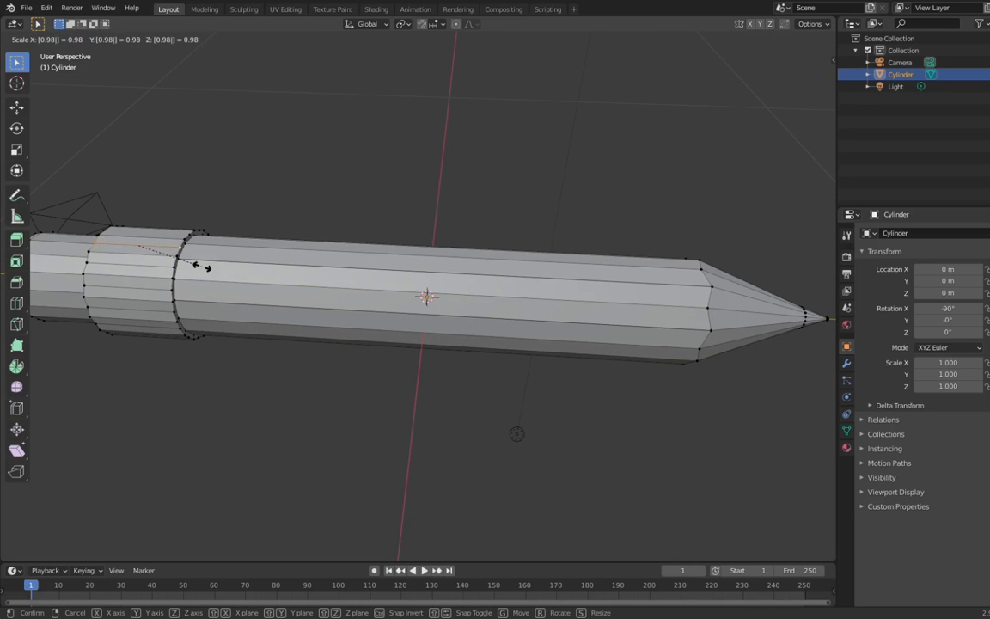
key("Return")
- Create an edge between the midpoint vertices of the adjacent rim panel and scale it by 0.98
middle_click_drag(201, 267, 201, 267)
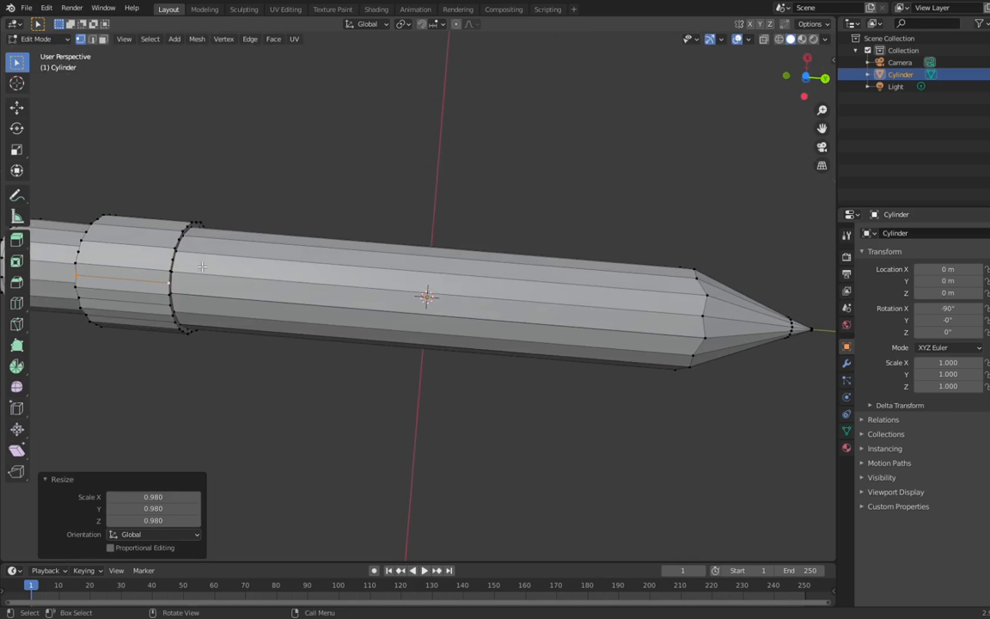
left_click(82, 249, "shift")
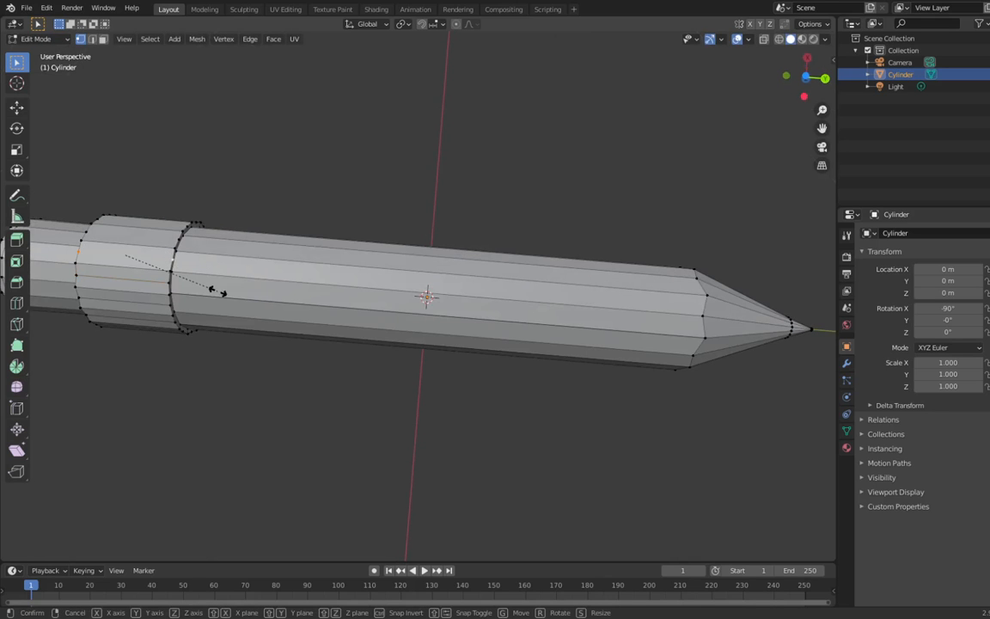
type("s.98")
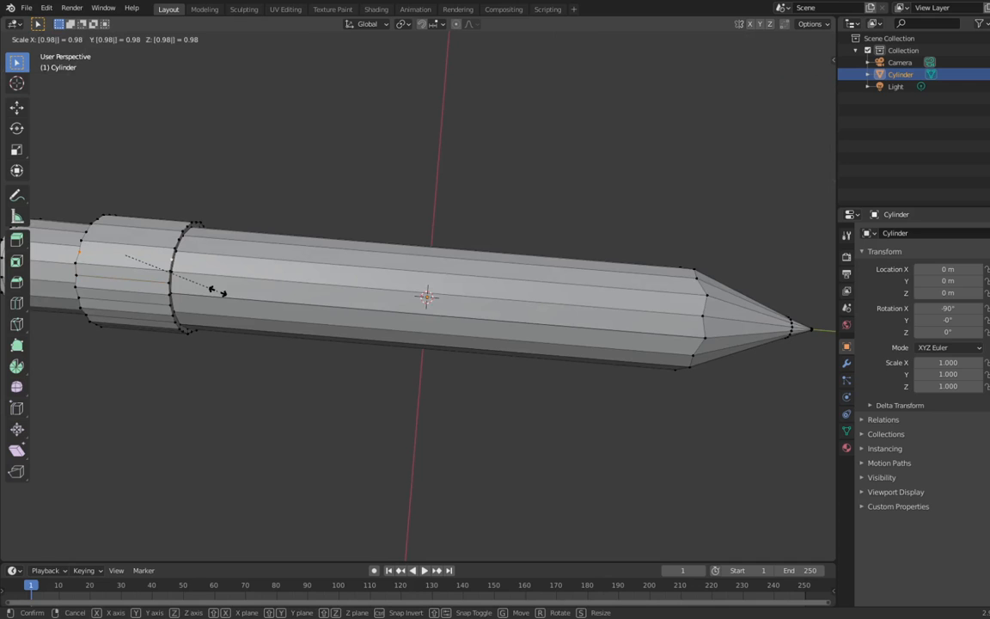
key("Escape")
type("fs0.98")
key("Return")
- Continue to the next unridged rim panel, joining its facing midpoint vertices and scaling the new edge by 0.98
middle_click_drag(217, 291, 221, 324)
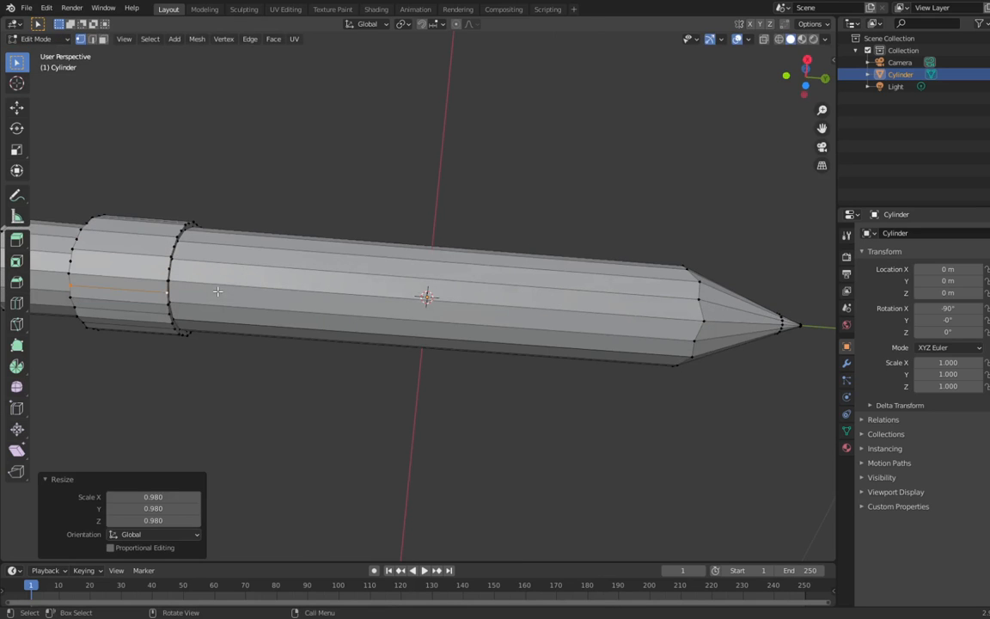
left_click(86, 266)
key("s")
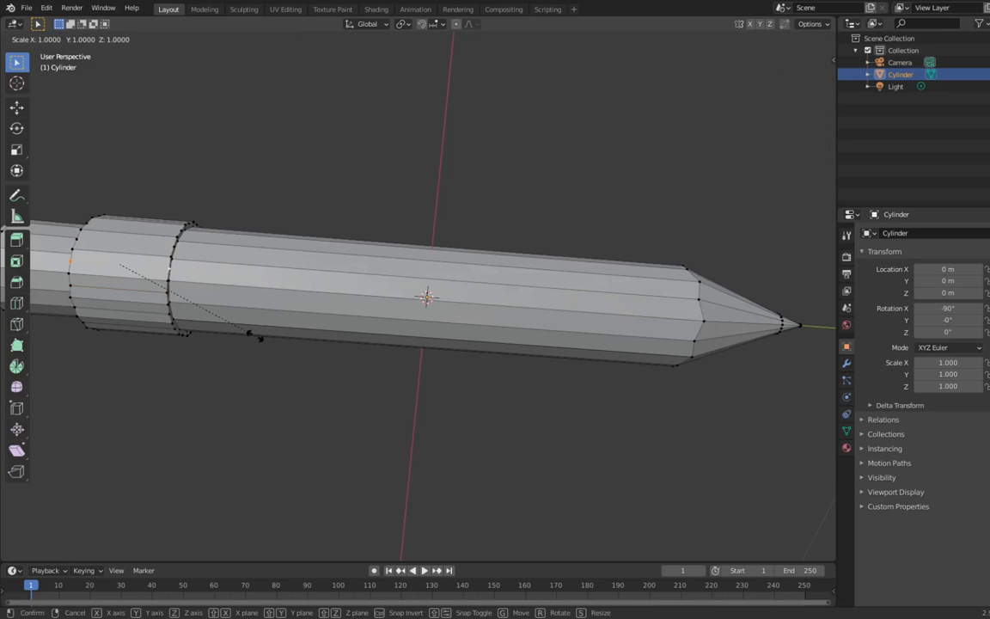
type("0.98")
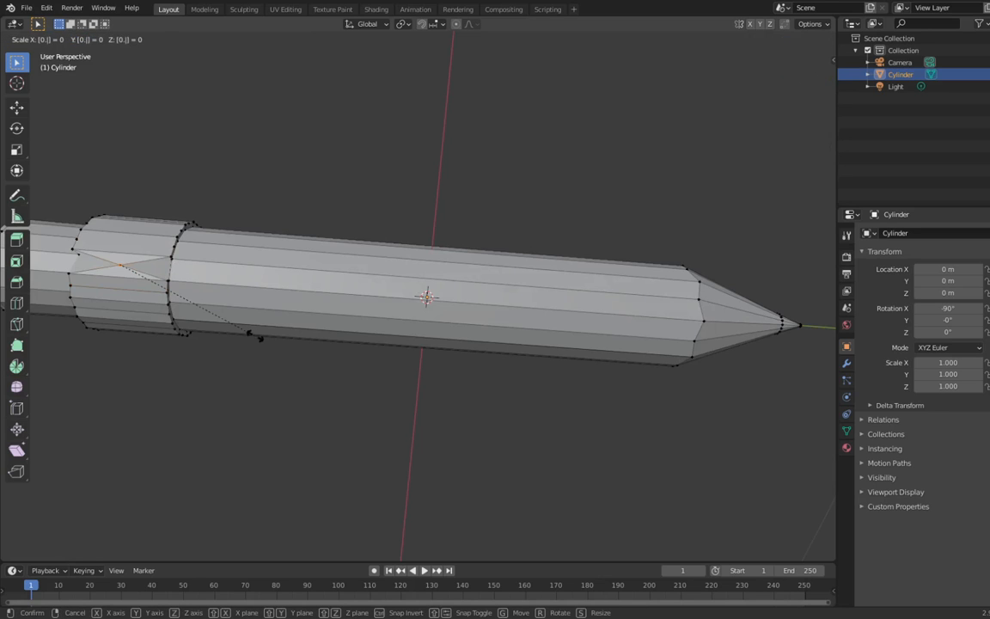
key("Return")
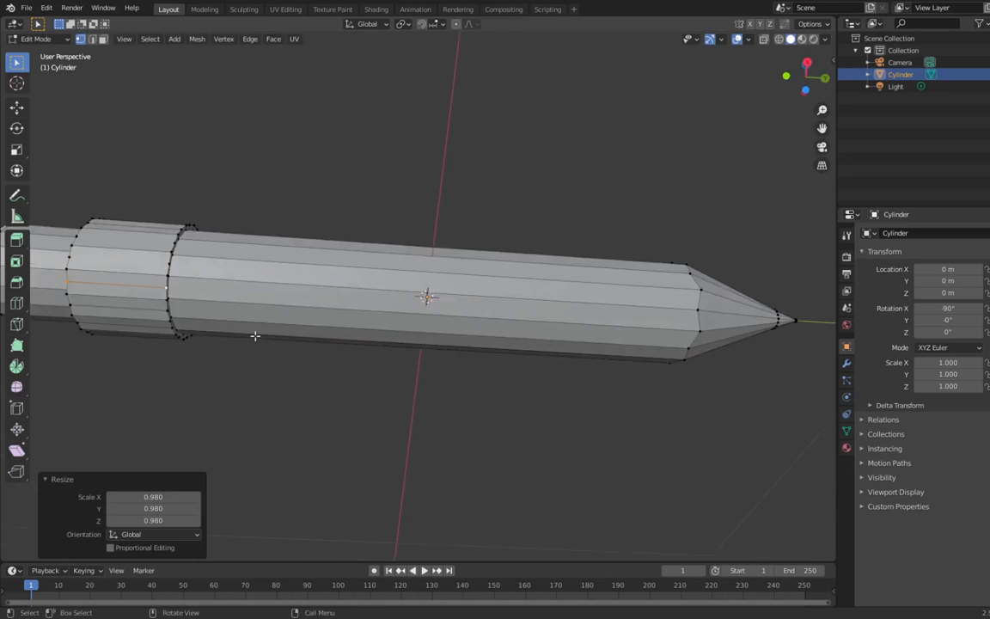
- Orbit further around the rim, connect the facing midpoint vertices of a lower unridged panel and scale the edge by 0.98
middle_click_drag(256, 336, 271, 297)
left_click(128, 302)
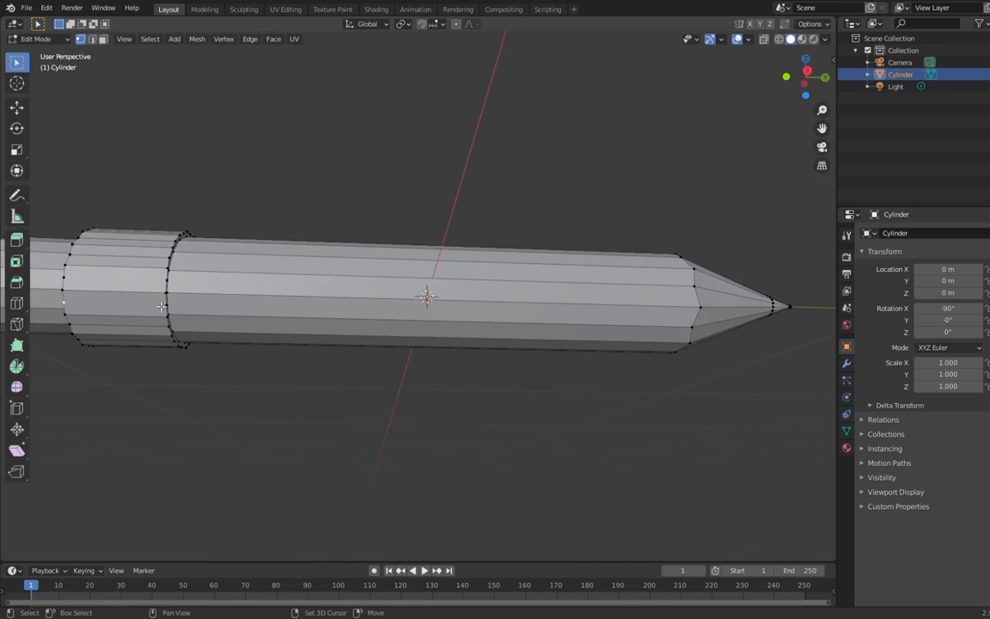
type("s0.98")
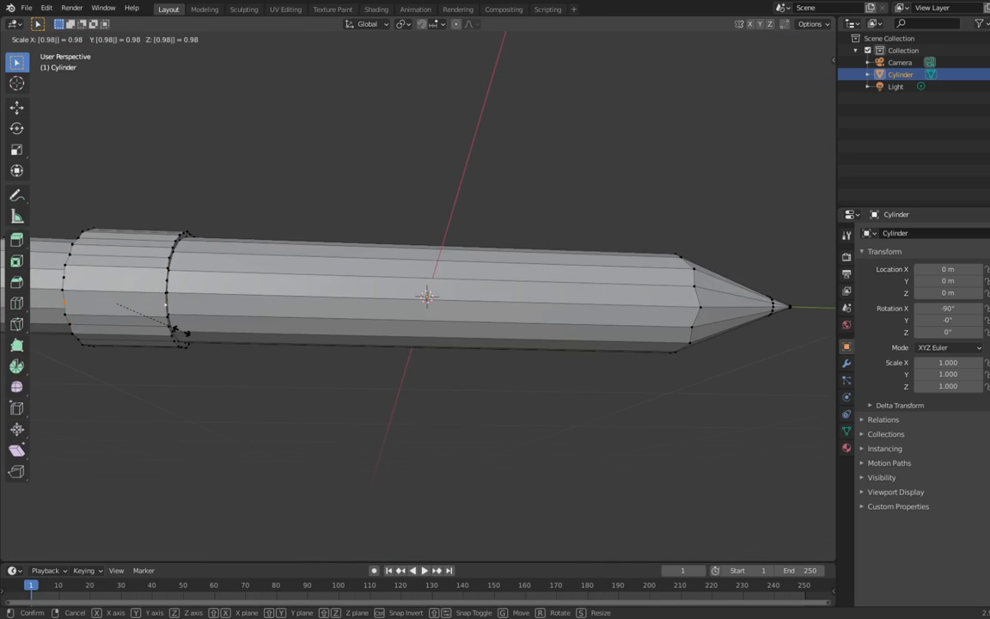
key("Return")
type("s0.98")
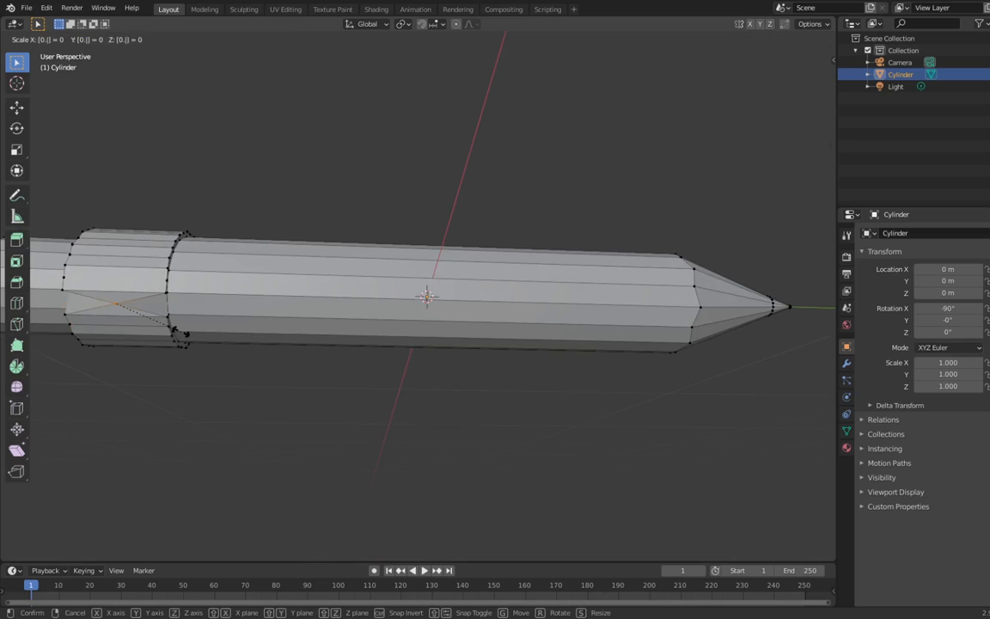
key("Return")
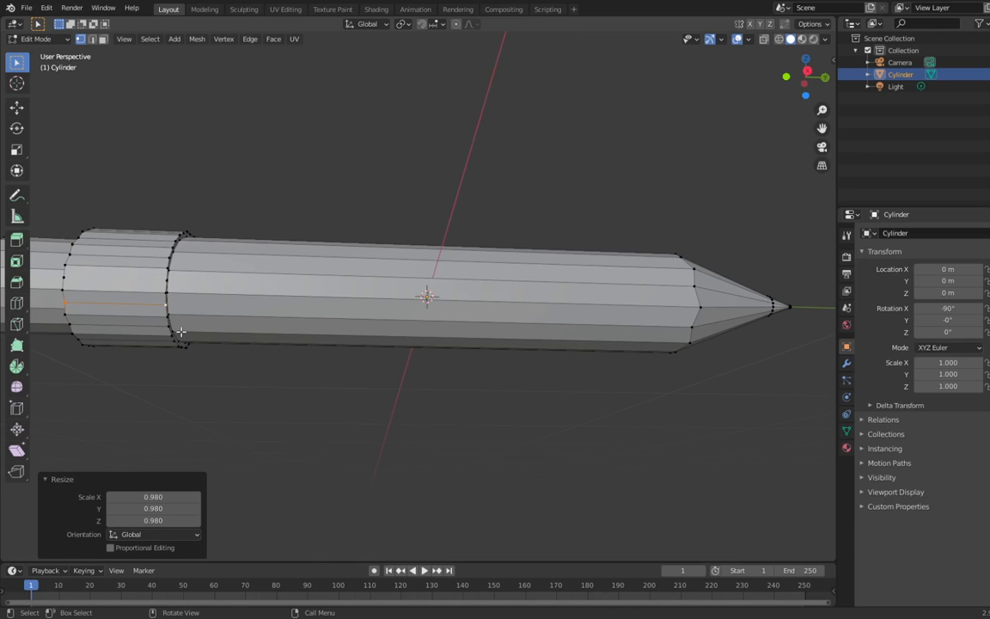
- Connect the facing midpoint vertices on the rim panel just above the latest ridge and scale the edge by 0.98
key("alt+a")
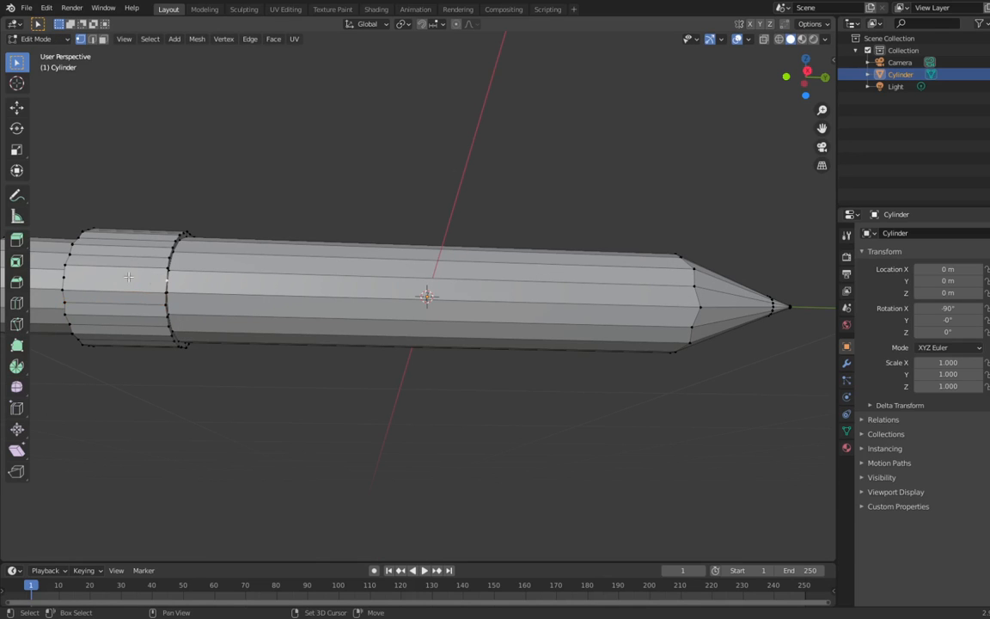
left_click(68, 275, "shift")
type("s0.98")
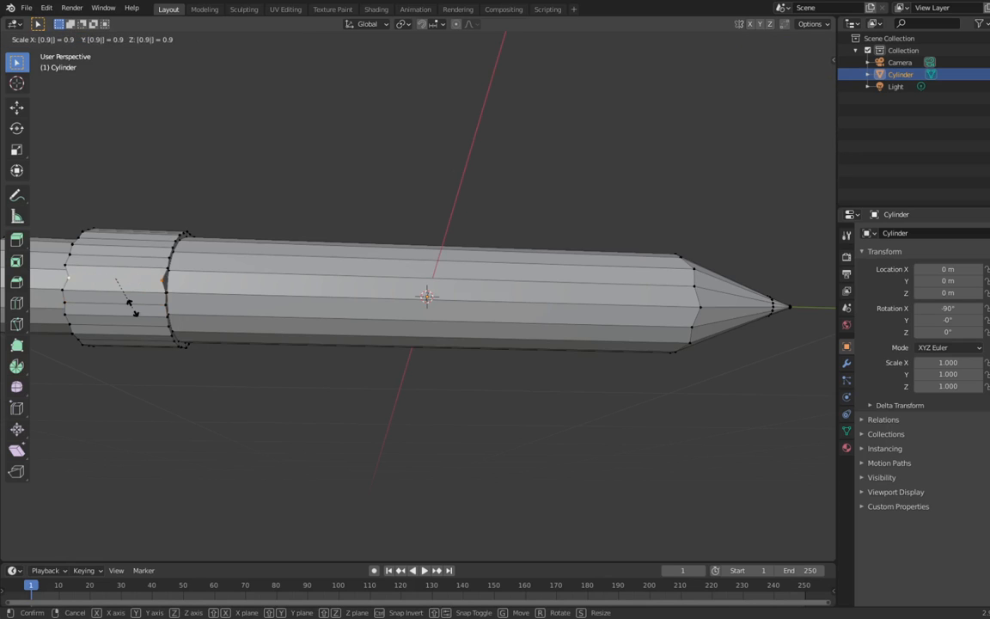
key("Escape")
type("js0.98")
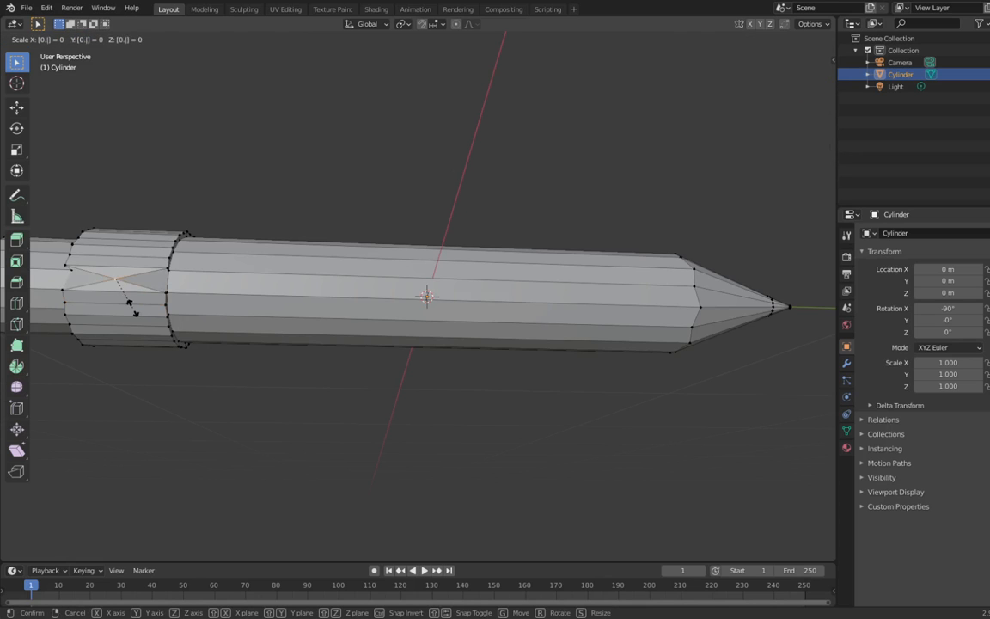
key("Return")
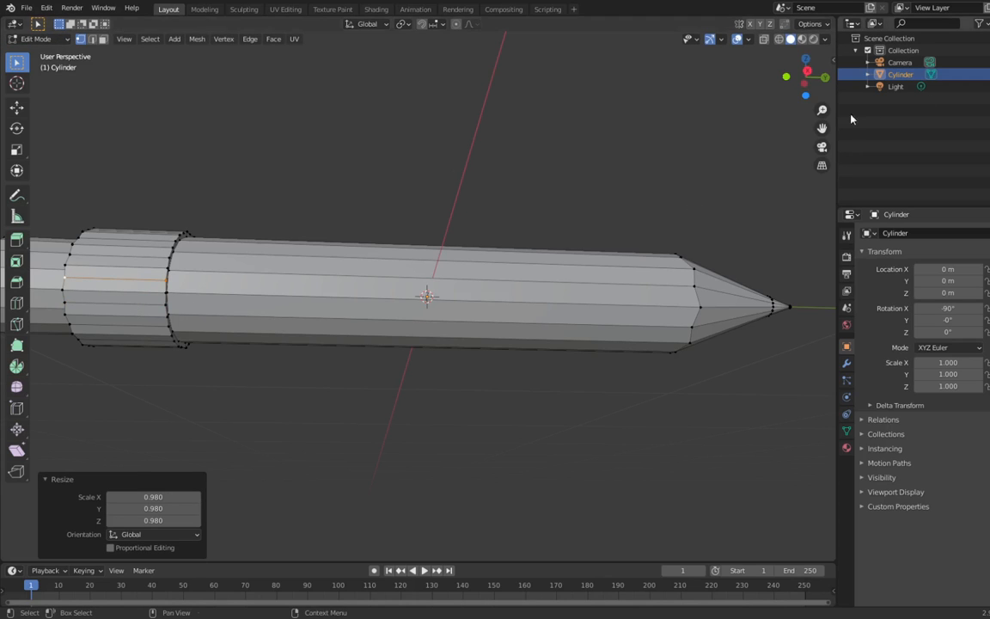
- Examine the whole pencil in Object Mode from several angles and the vertex ring near its tip in wireframe
left_click(805, 94)
key("Tab")
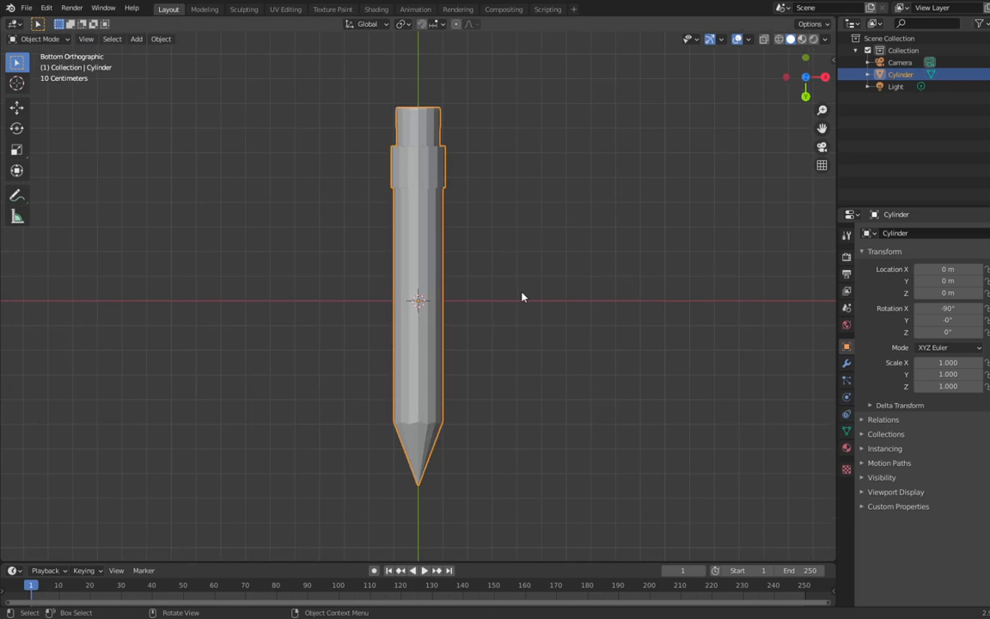
mouse_move(521, 294)
middle_mouse_down()
mouse_move(630, 247)
mouse_move(574, 281)
middle_mouse_up()
scroll(573, 281, "up", 5)
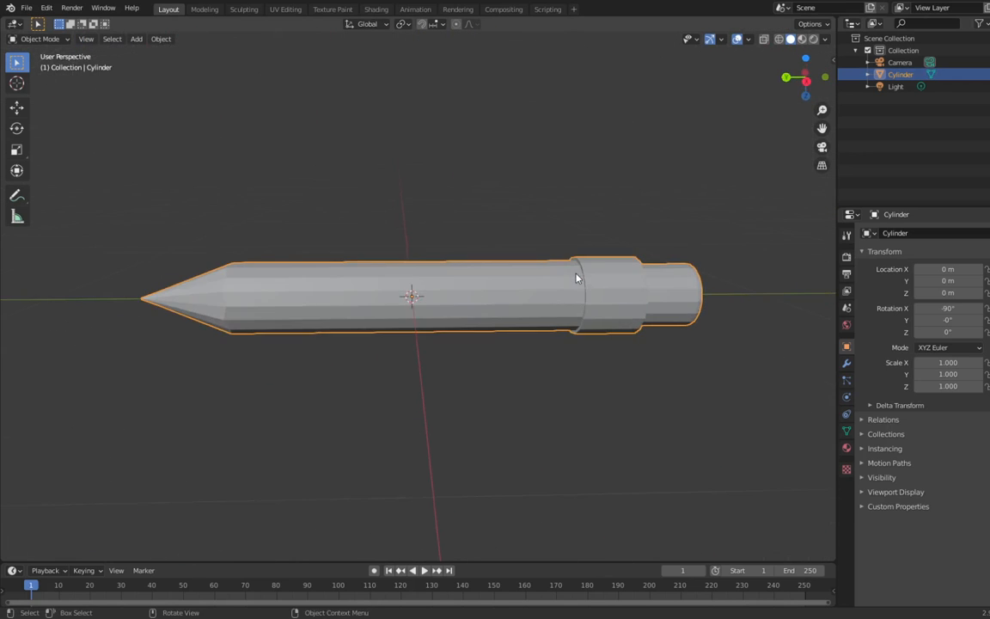
scroll(572, 289, "down", 3)
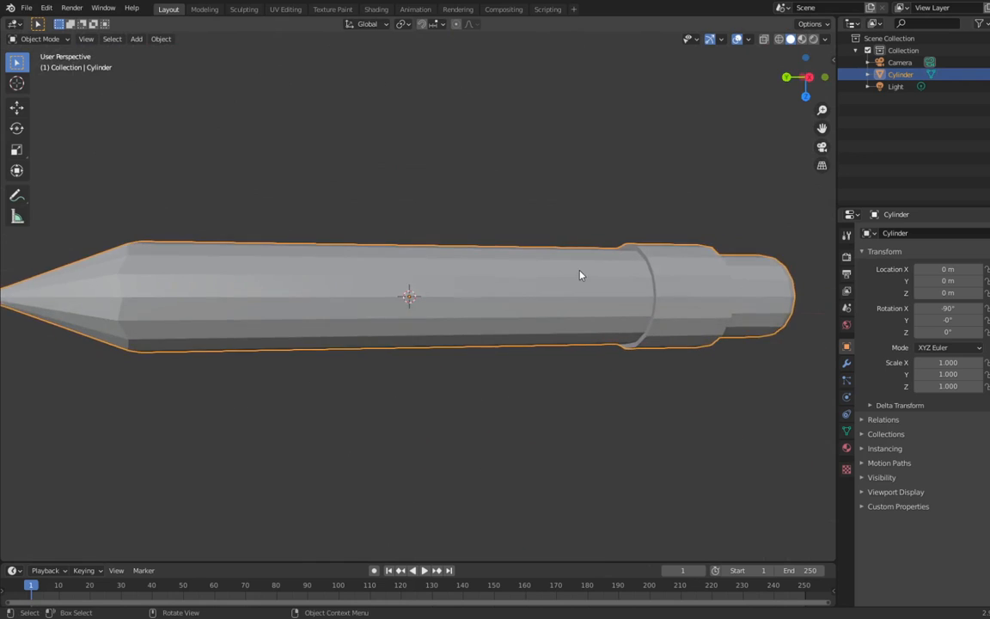
key("Tab")
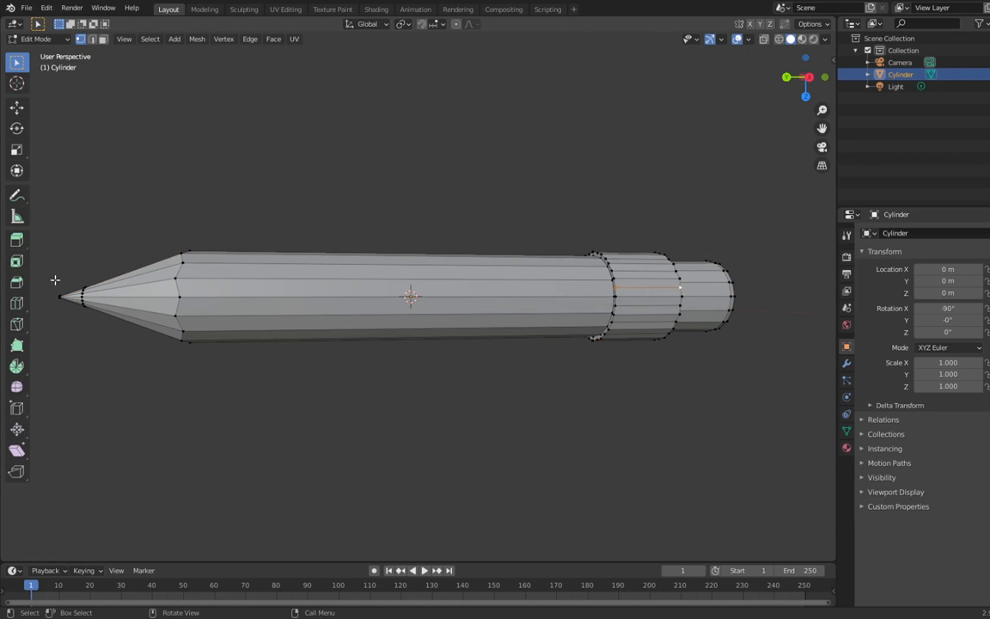
key("shift+z")
left_click_drag(55, 278, 91, 309)
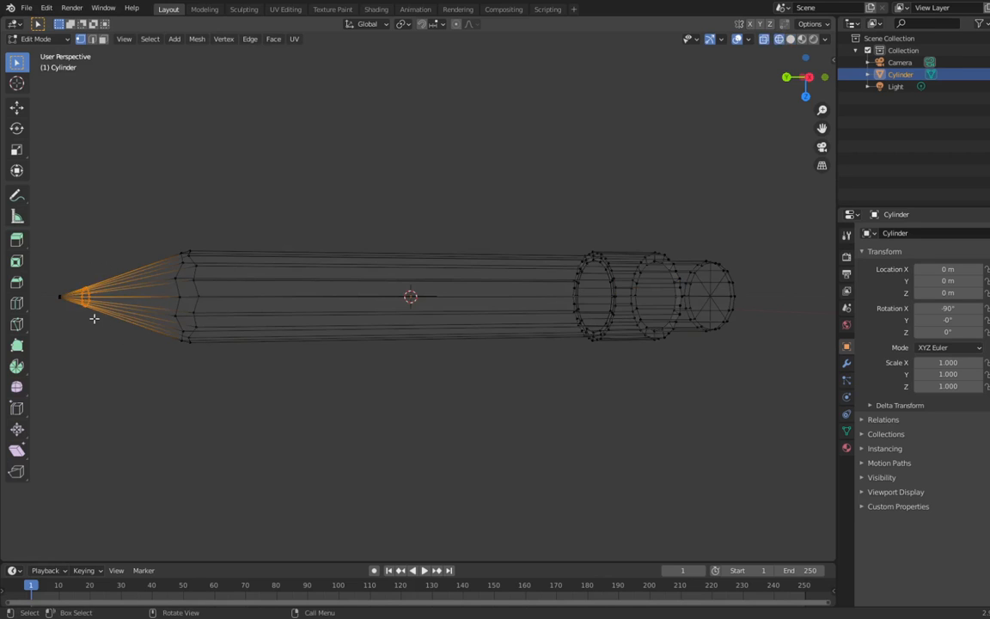
key("Tab")
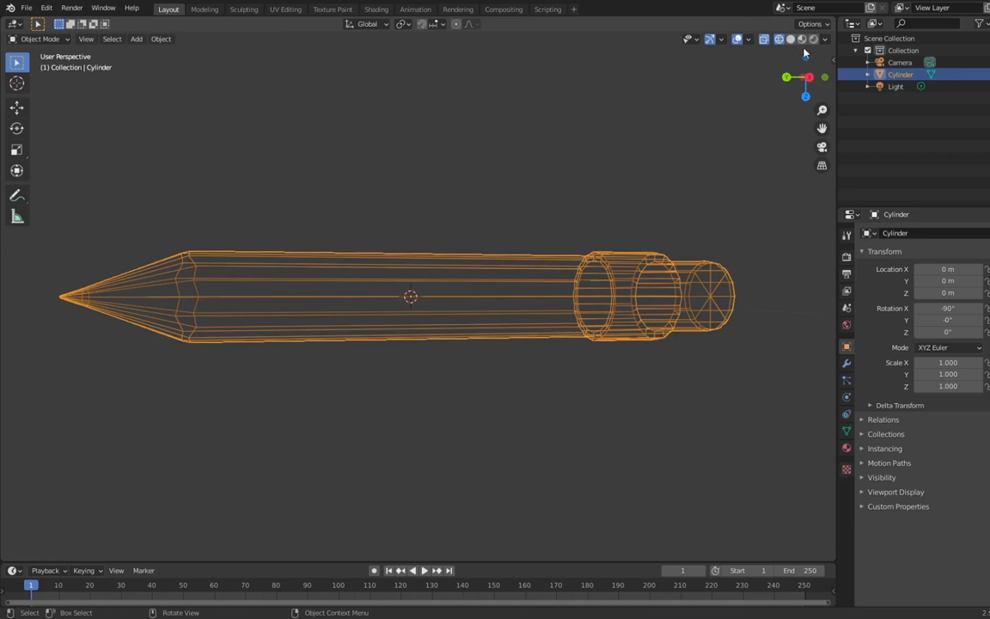
- Add one loop cut around the tapered point and slide it close behind the tip's vertex ring, factor -0.967
key("shift+z")
key("Tab")
key("ctrl+r")
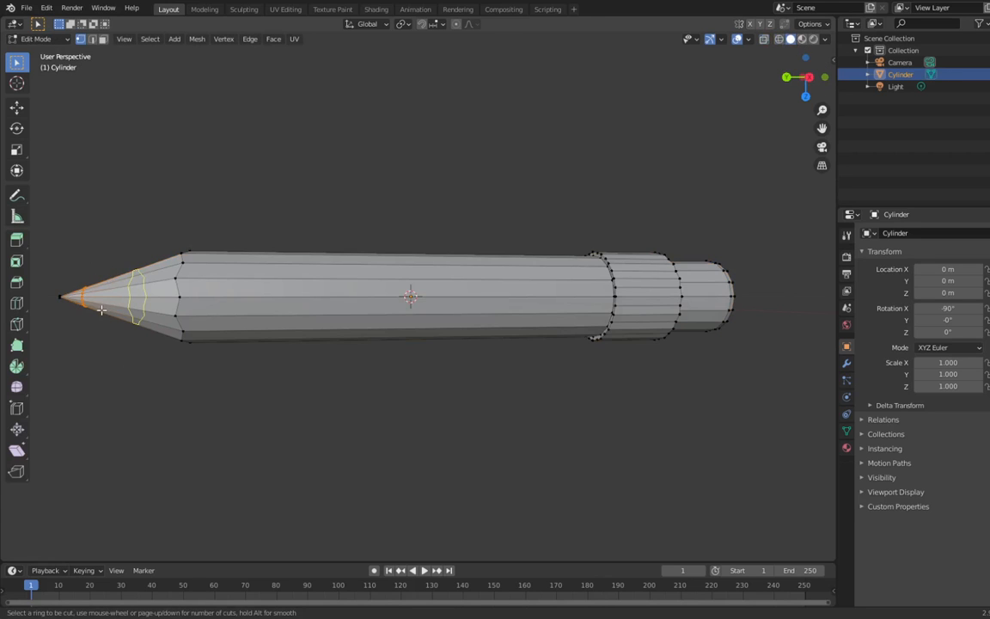
left_click(101, 309)
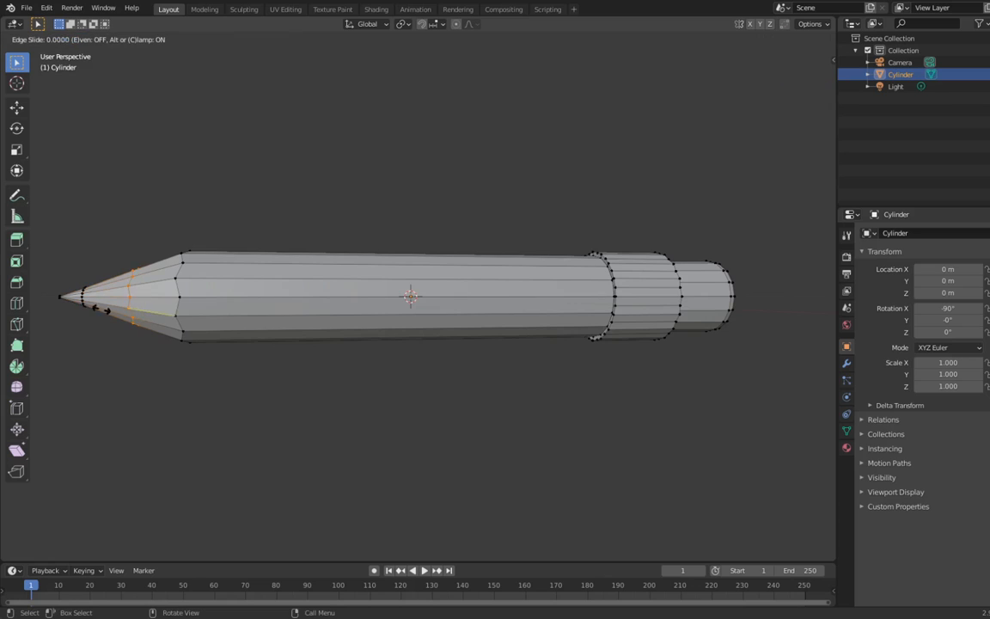
left_click(45, 333)
- In wireframe side view, select the vertex ring just ahead of the new loop cut near the pencil's point and scale it by 0.9
key("KP_Decimal")
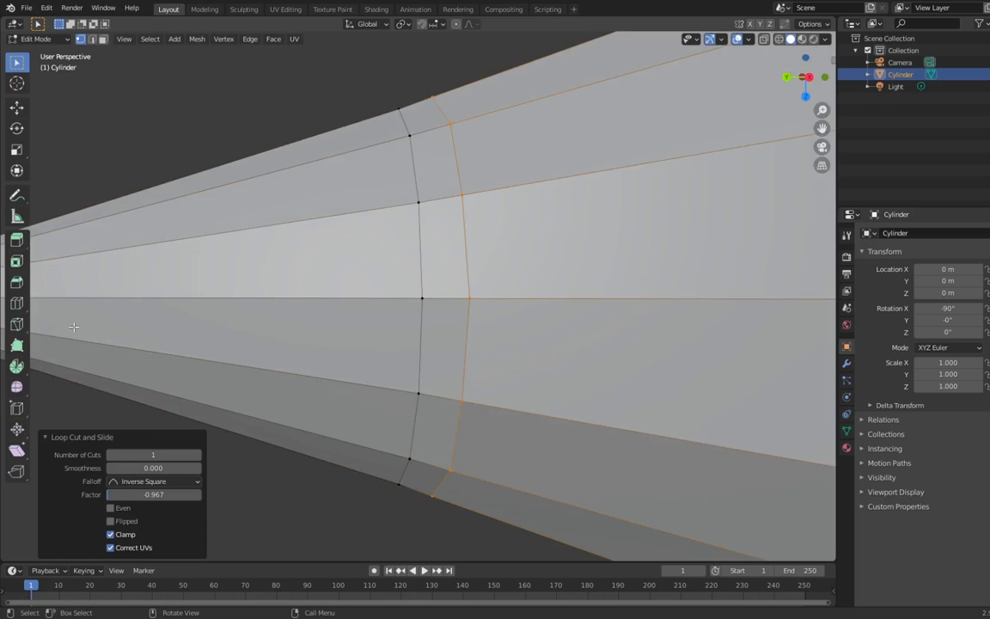
scroll(319, 325, "down", 6)
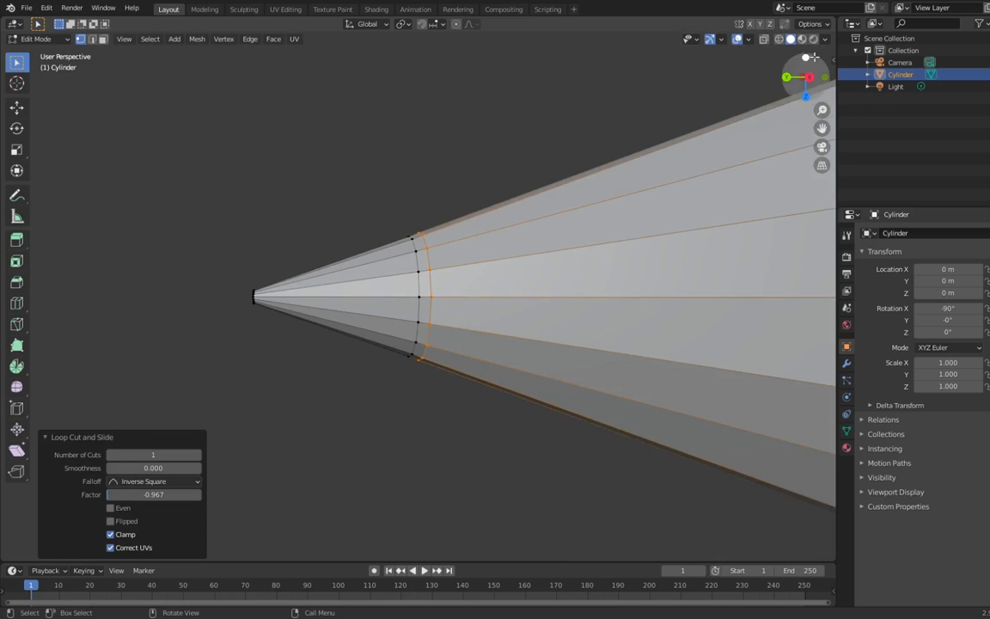
left_click(778, 39)
left_click_drag(803, 79, 798, 87)
left_click(806, 75)
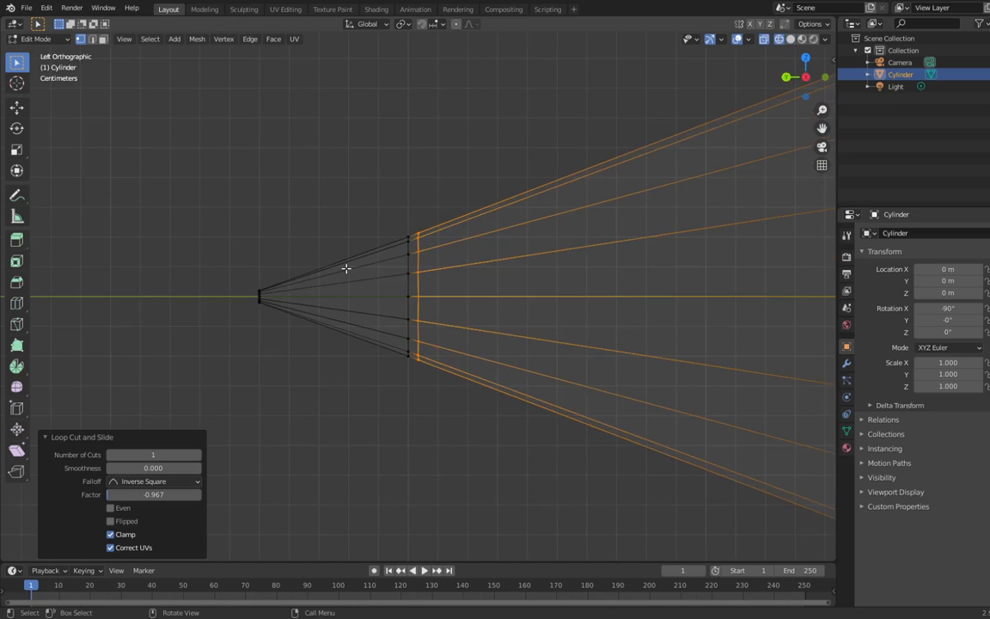
left_click_drag(372, 210, 412, 366)
type("s")
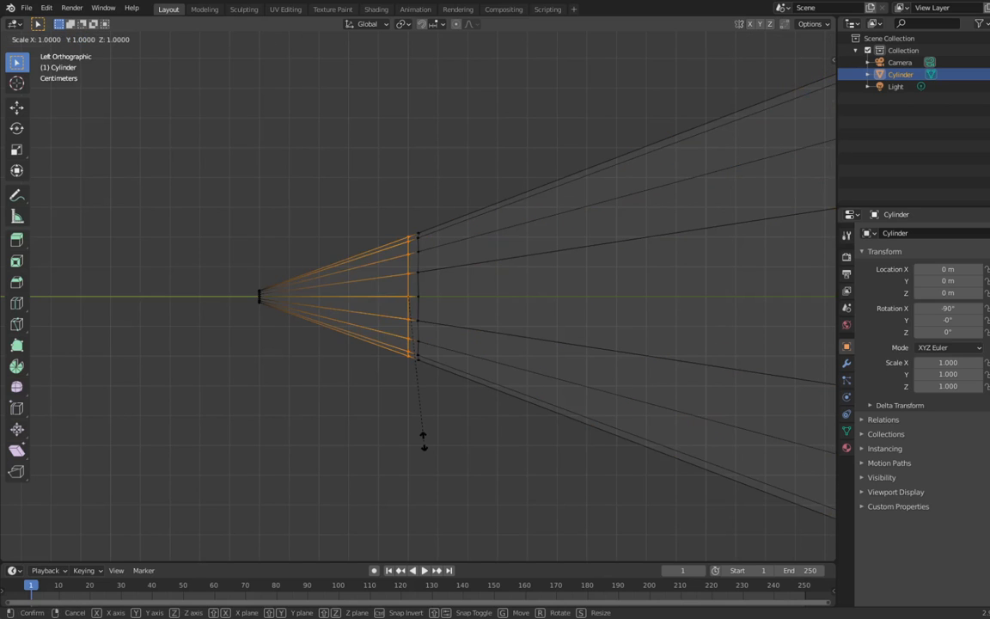
type("0.98")
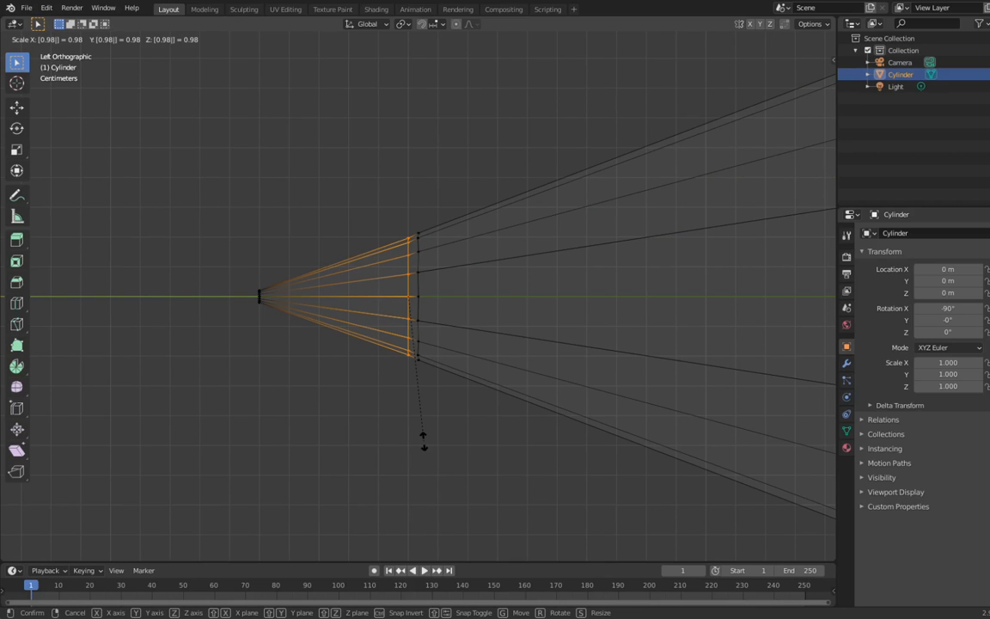
key("BackSpace")
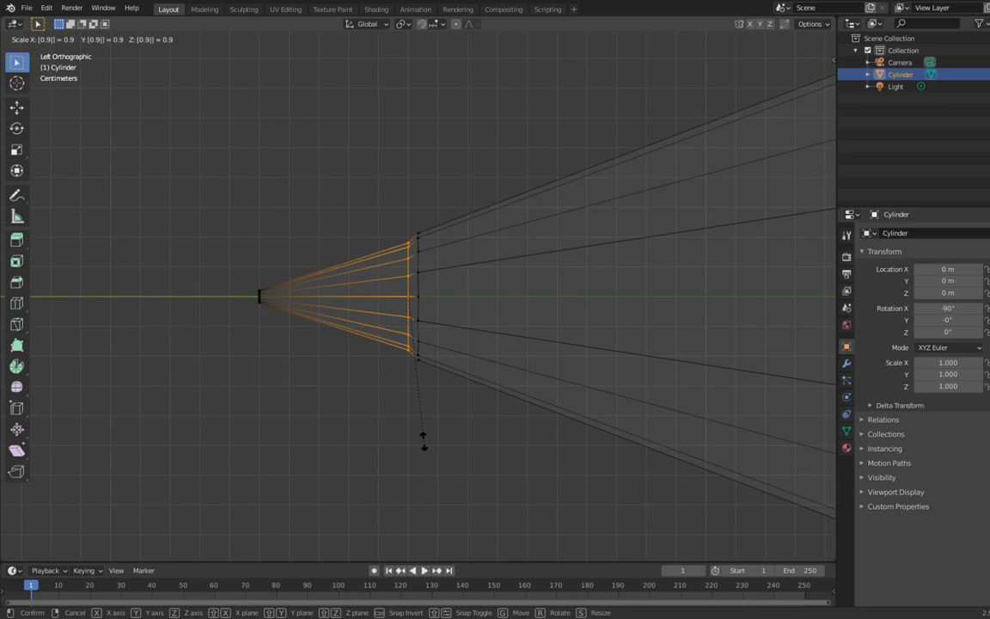
key("Return")
- Move the selected vertex ring -0.002 m along the Y axis and return to Object Mode
type("gy")
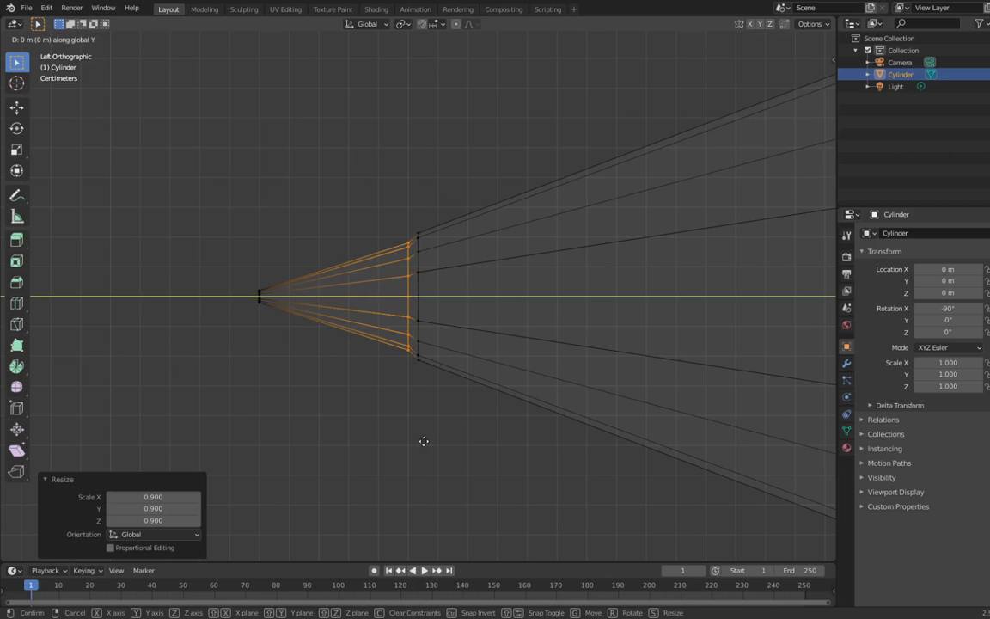
type("-0.001")
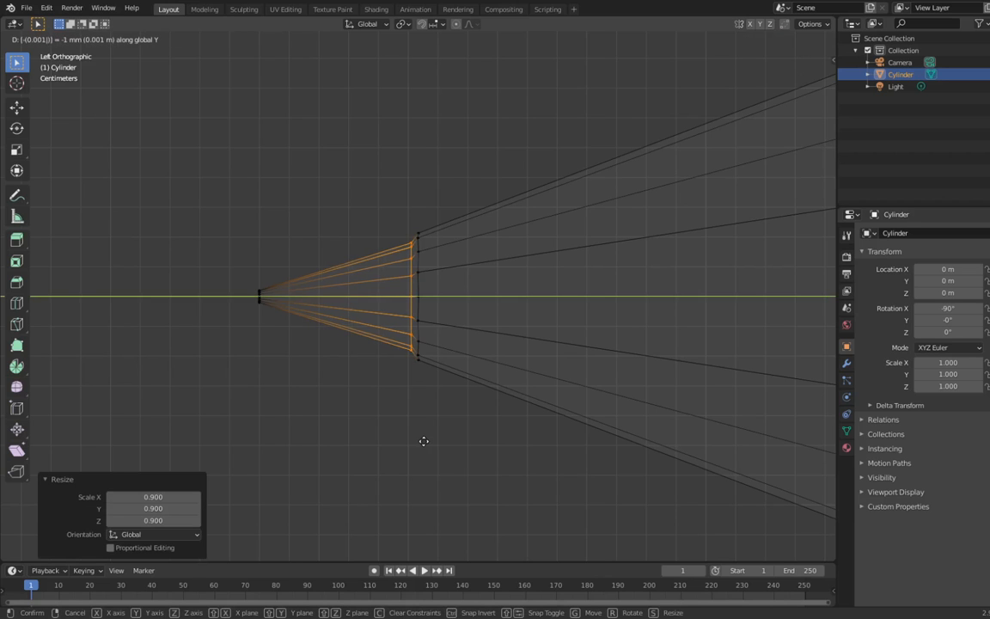
key("BackSpace")
type("2")
key("Return")
key("Tab")
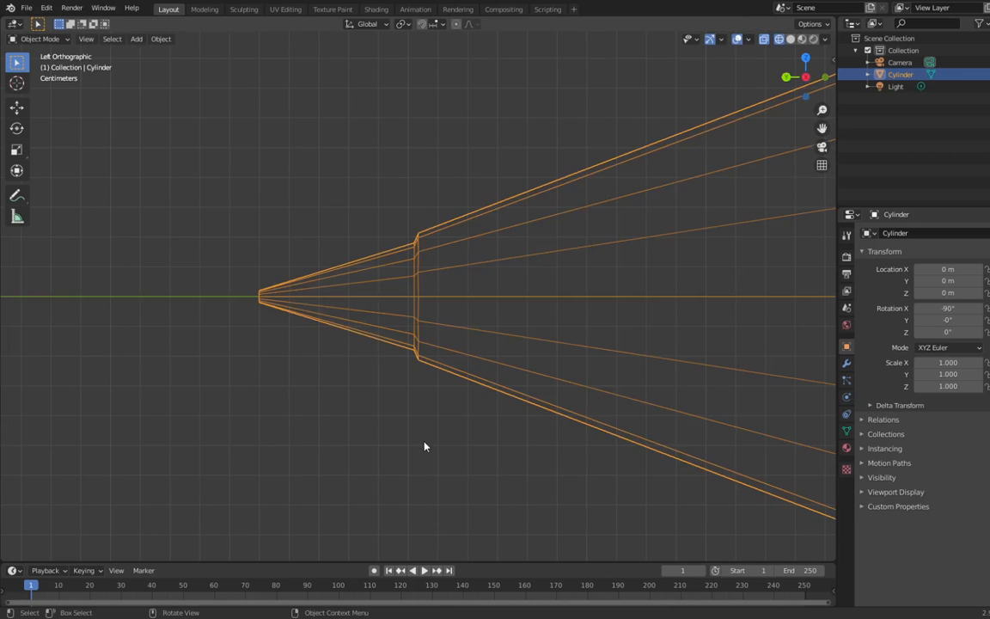
- Examine the whole pencil and its stepped lead tip from several angles in Solid, Rendered and Material Preview shading
scroll(427, 444, "down", 5)
left_click(791, 39)
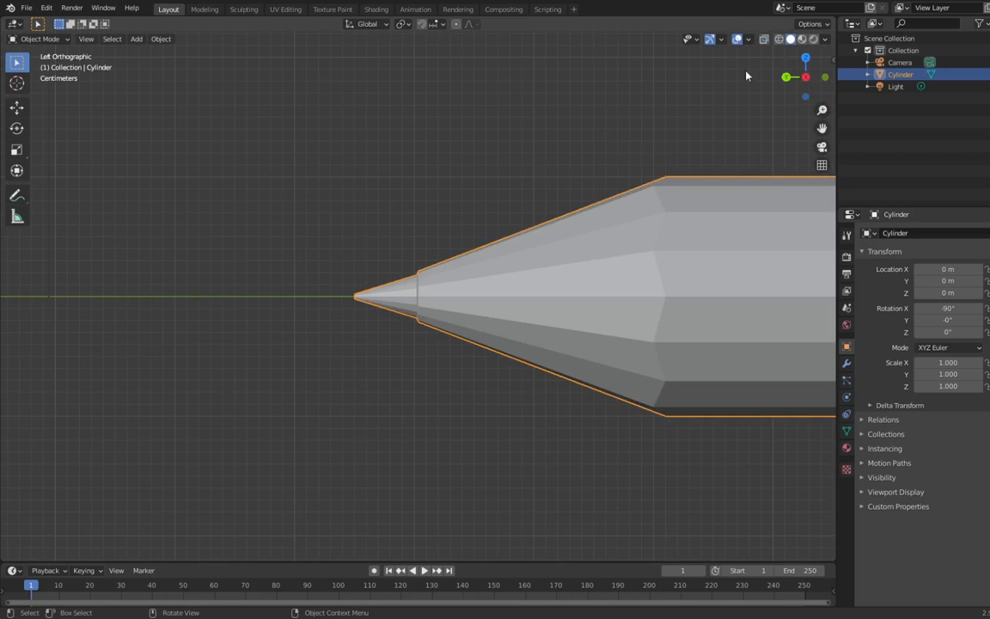
scroll(526, 287, "down", 8)
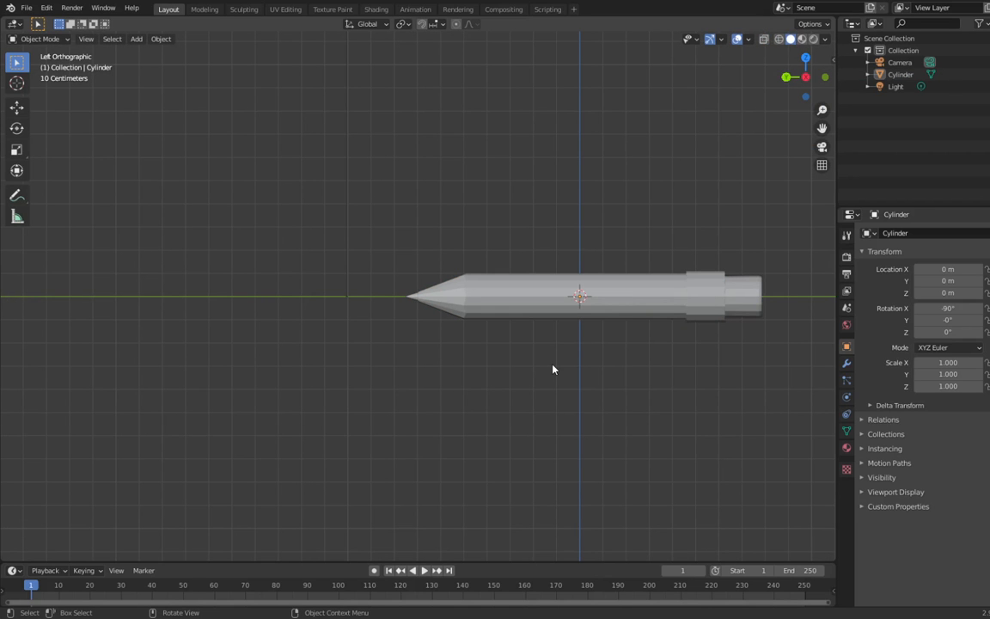
mouse_move(553, 369)
middle_mouse_down()
mouse_move(482, 358)
mouse_move(500, 333)
mouse_move(475, 336)
mouse_move(457, 359)
mouse_move(461, 380)
mouse_move(471, 379)
middle_mouse_up()
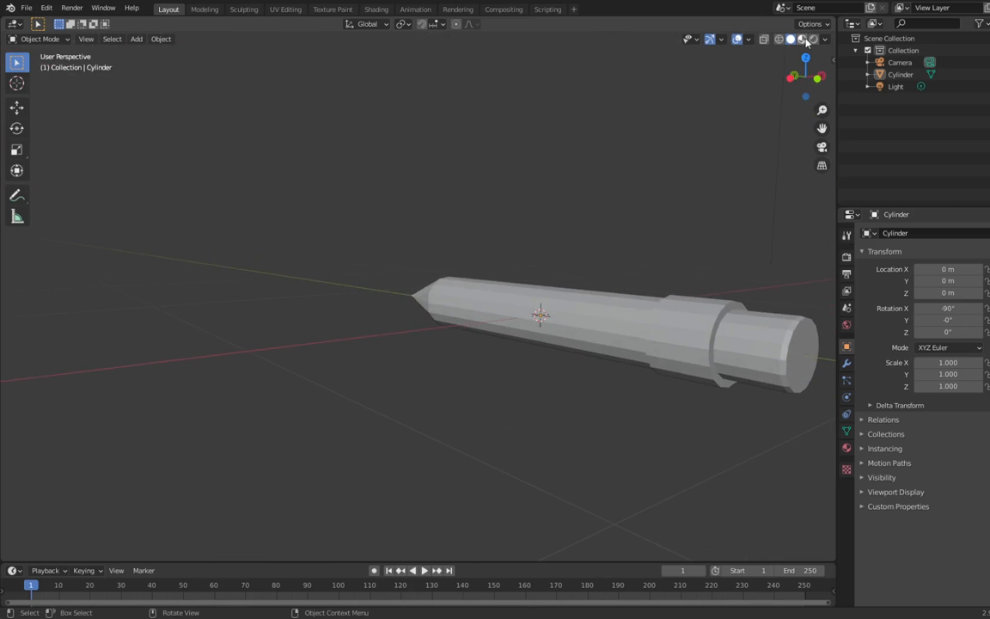
mouse_move(632, 212)
middle_mouse_down()
mouse_move(639, 228)
mouse_move(575, 216)
mouse_move(534, 236)
mouse_move(439, 239)
middle_mouse_up()
left_click(318, 291)
key("KP_Decimal")
scroll(484, 287, "up", 4)
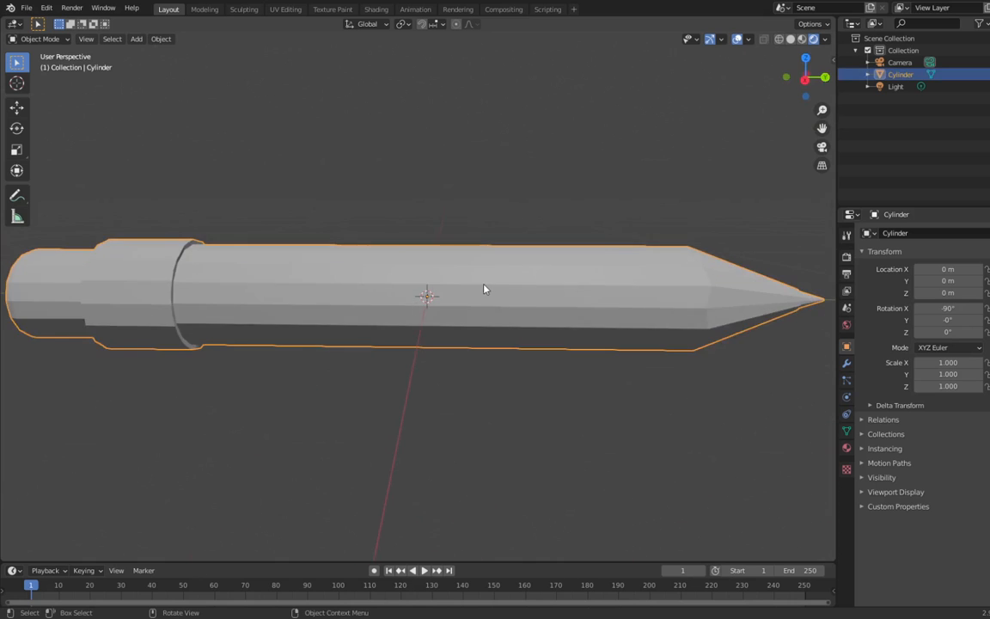
middle_click_drag(484, 287, 464, 284)
left_click_drag(777, 84, 421, 284)
left_click(793, 80)
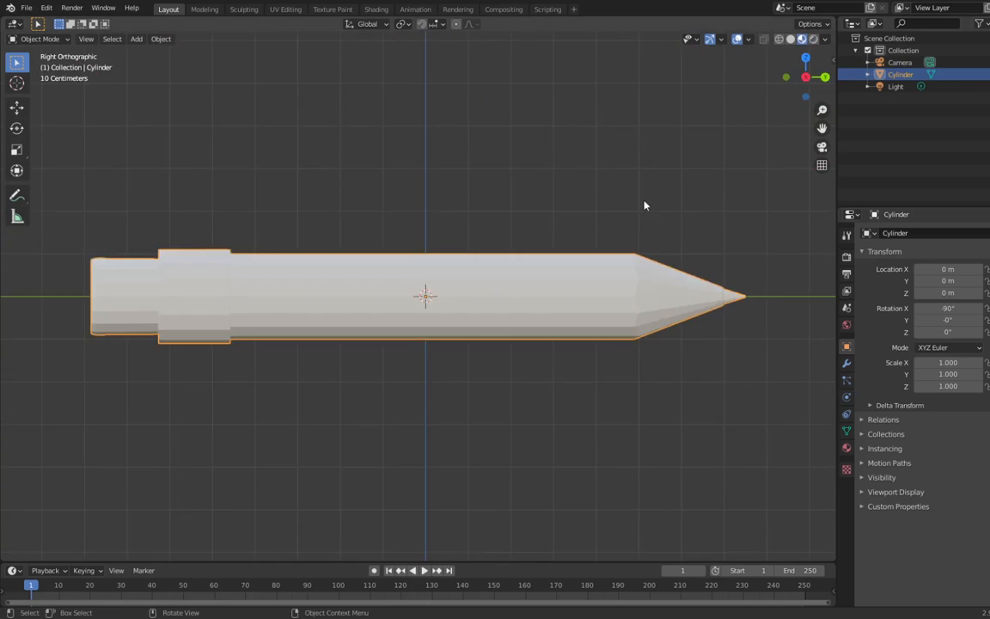
- Rotate the pencil 90° in the right orthographic view so it stands upright with its point down
scroll(644, 206, "down", 5)
key("r")
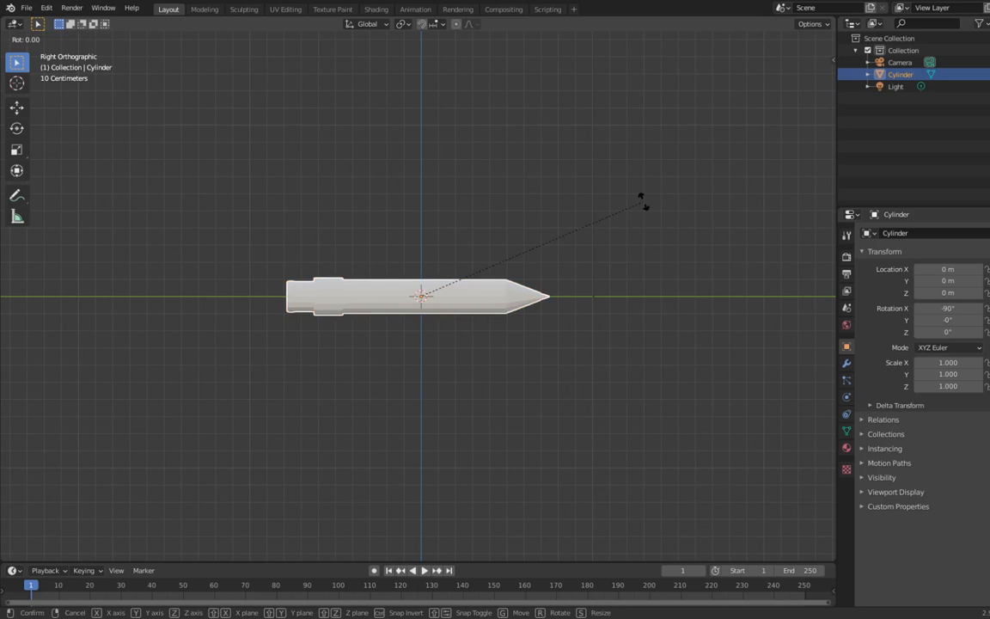
type("90")
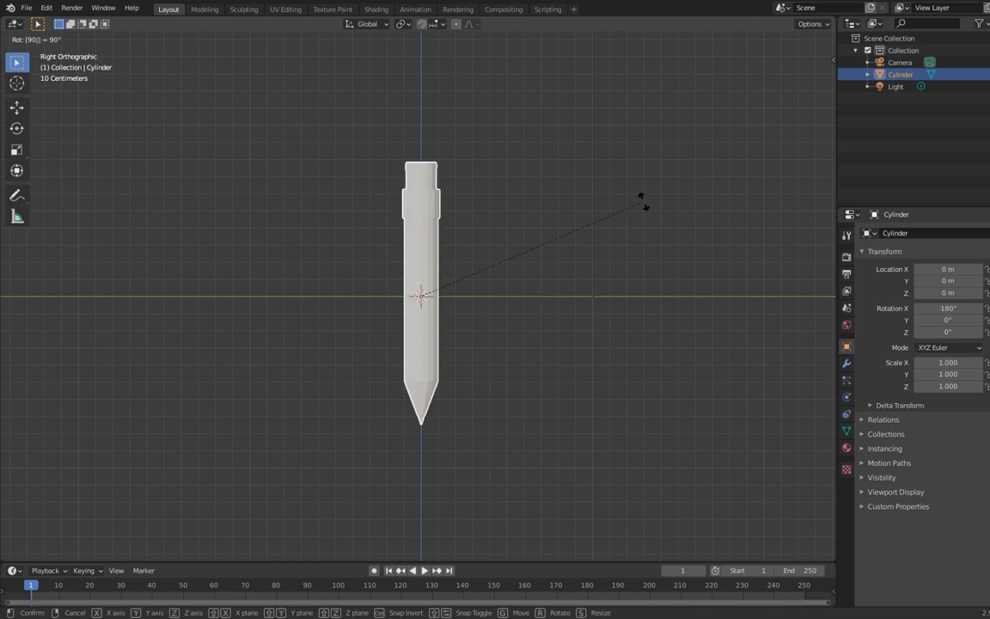
key("Return")
key("Tab")
key("Tab")
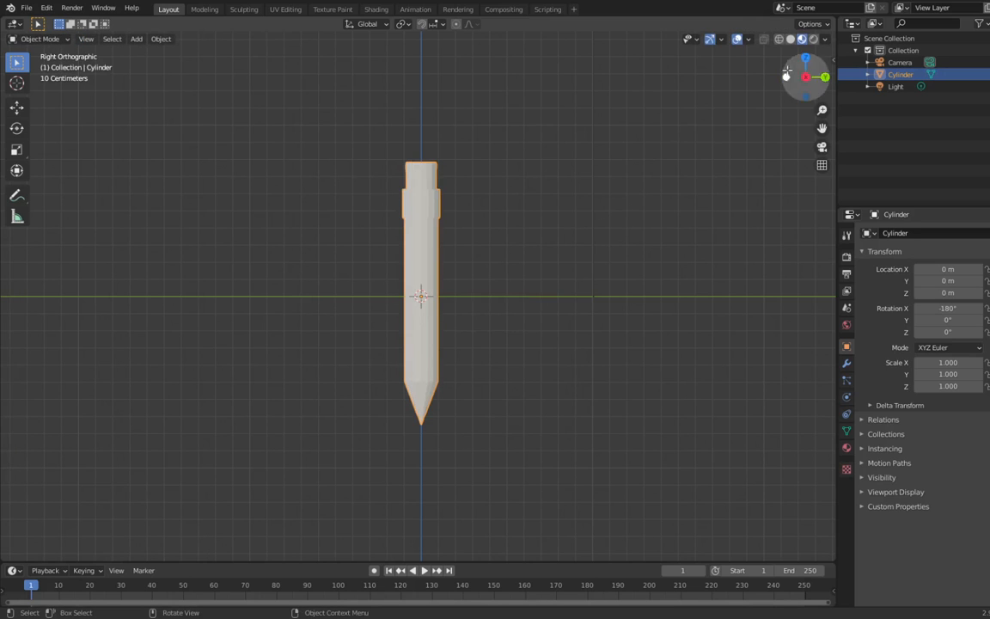
- Check the lighting options of Rendered shading on the upright pencil and switch the viewport to Material Preview
scroll(517, 199, "up", 2)
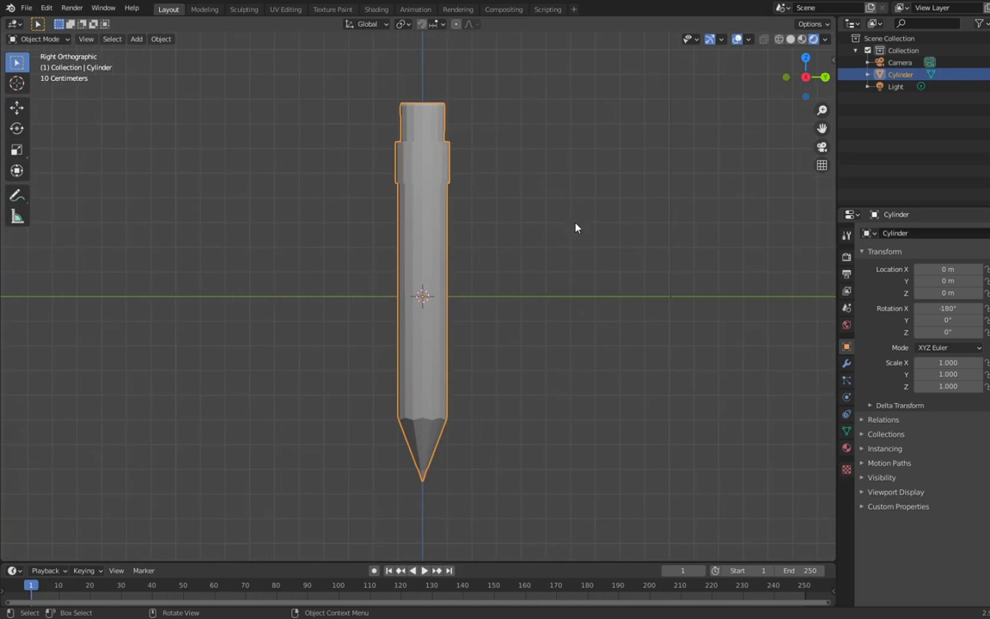
left_click(825, 39)
left_click(827, 24)
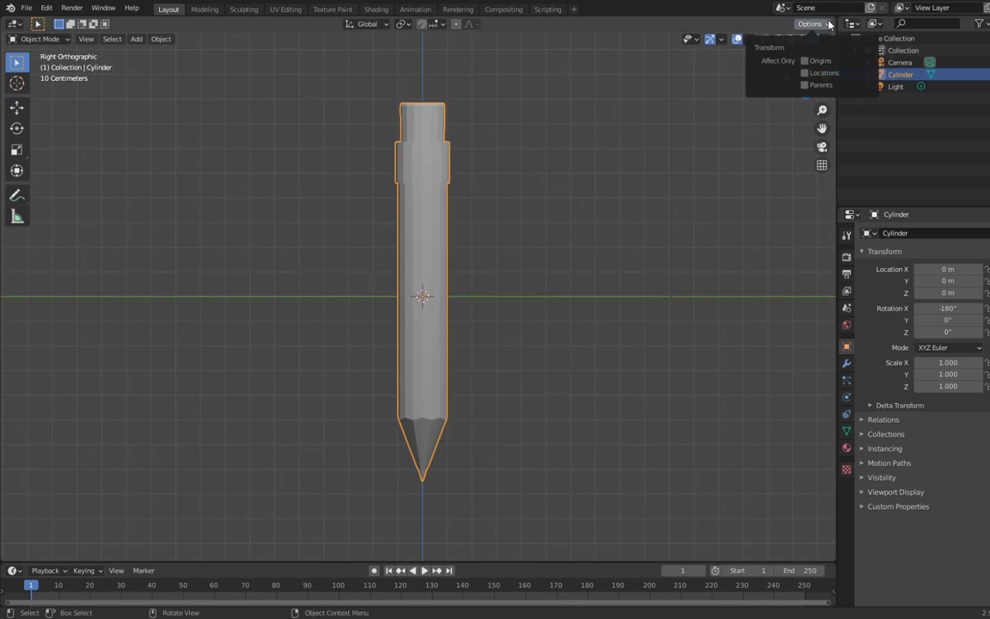
left_click(825, 39)
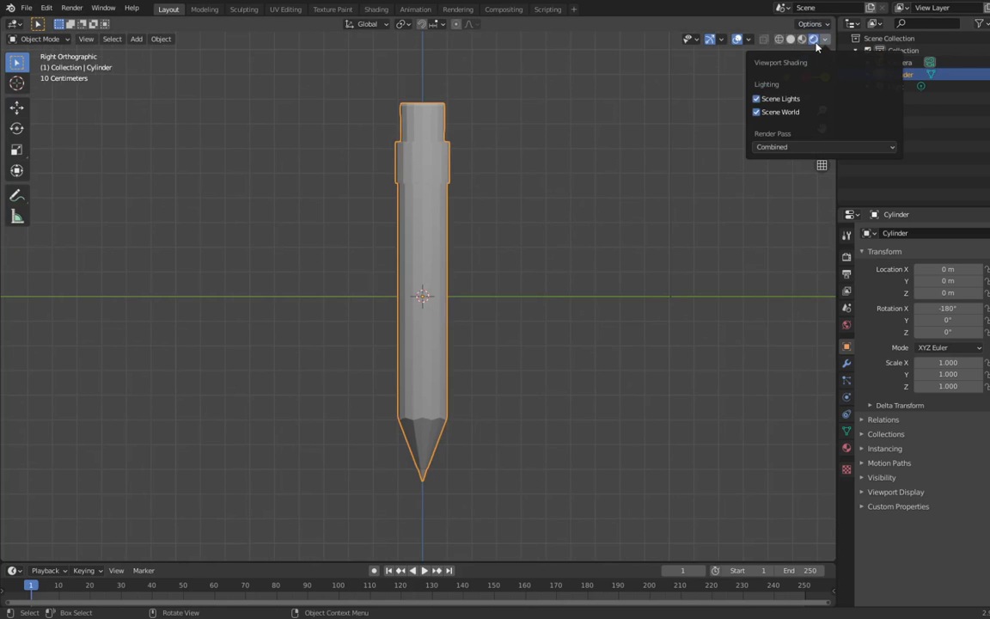
left_click(802, 38)
- Try several environment images as the Material Preview lighting, return to the forest one and view the pencil from another angle
left_click(825, 38)
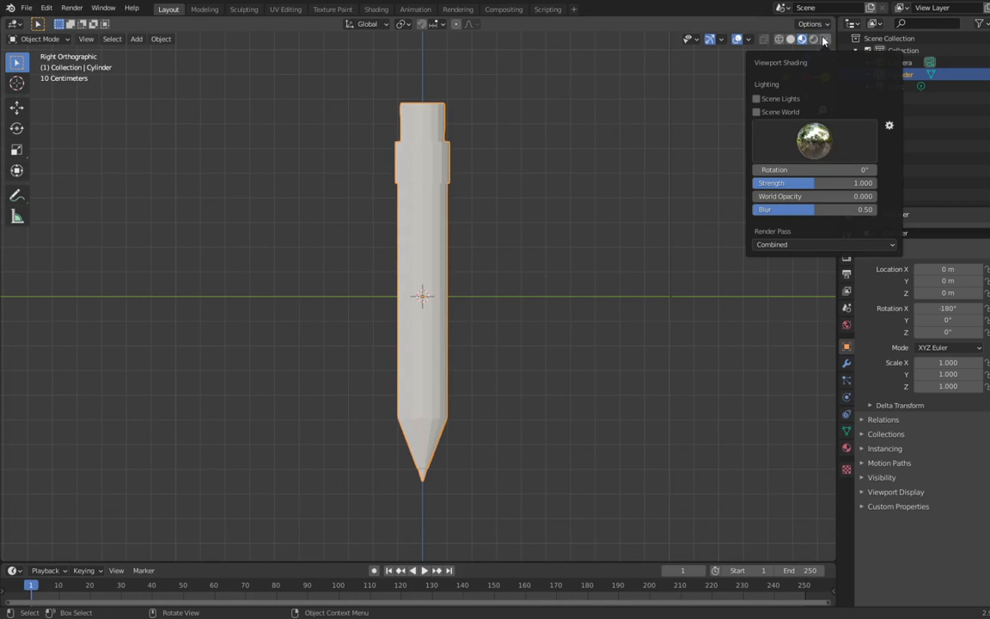
left_click(849, 140)
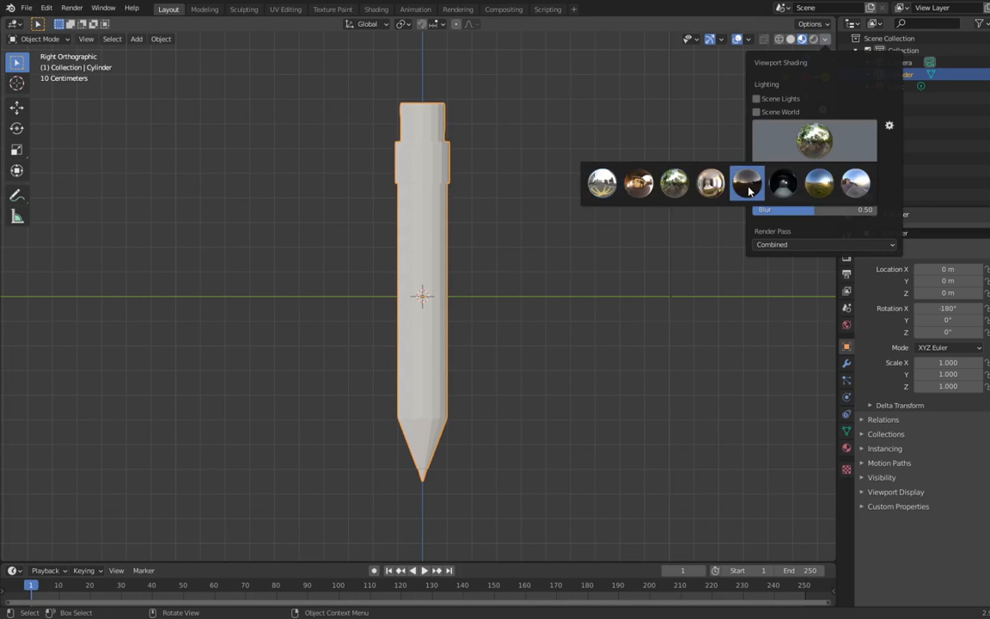
left_click(614, 189)
left_click(813, 140)
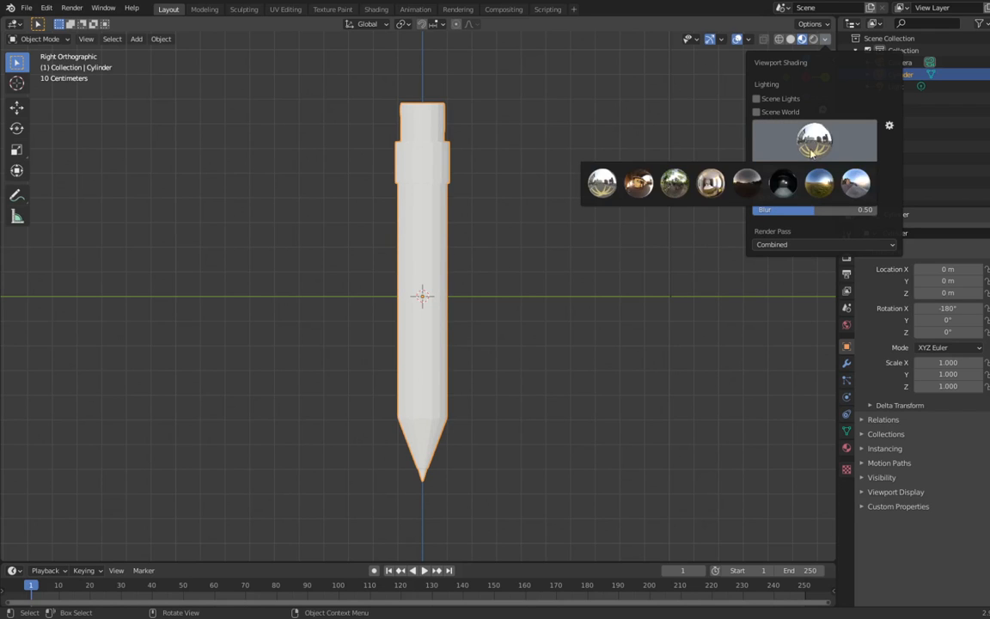
left_click(823, 186)
left_click(820, 148)
left_click(754, 176)
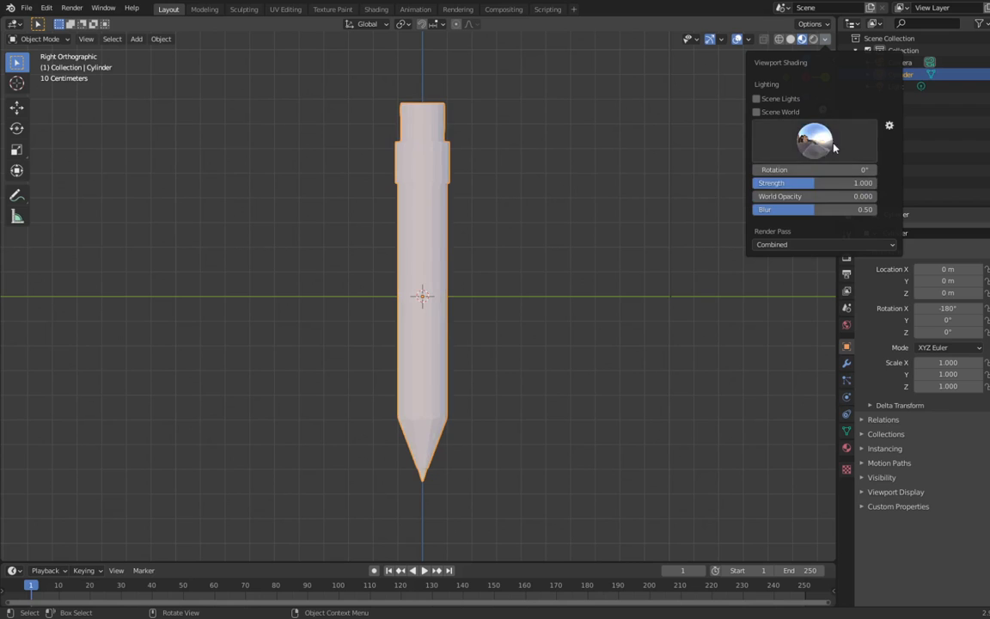
left_click(812, 142)
left_click(678, 176)
mouse_move(705, 176)
middle_mouse_down()
mouse_move(604, 194)
mouse_move(642, 172)
mouse_move(537, 224)
mouse_move(455, 193)
mouse_move(465, 197)
middle_mouse_up()
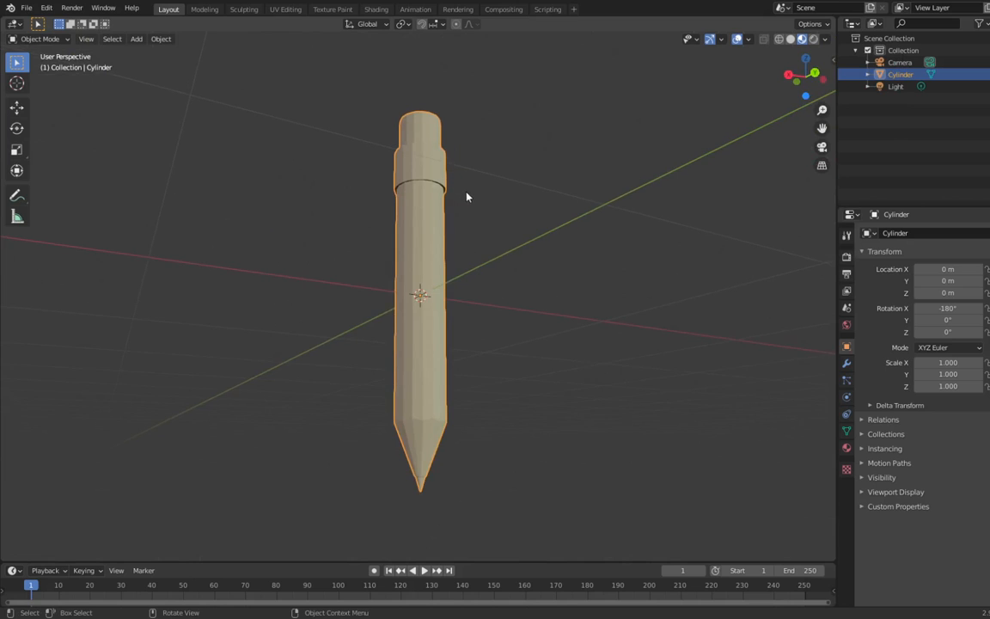
- Switch the viewport to Solid shading, try a darker studio light on the pencil and restore the light grey one
left_click(791, 39)
left_click(825, 39)
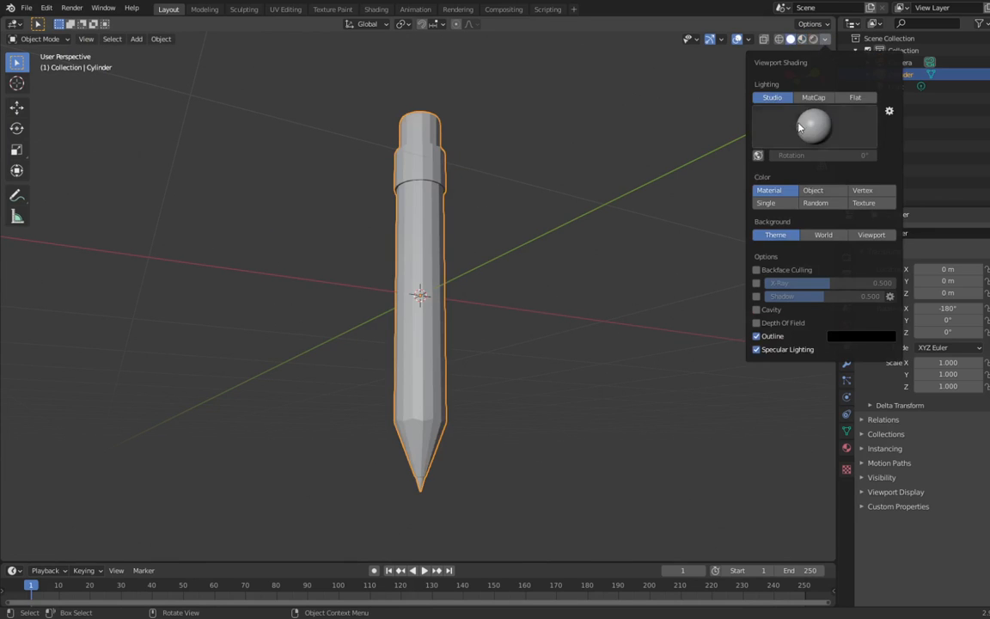
left_click(814, 127)
left_click(824, 169)
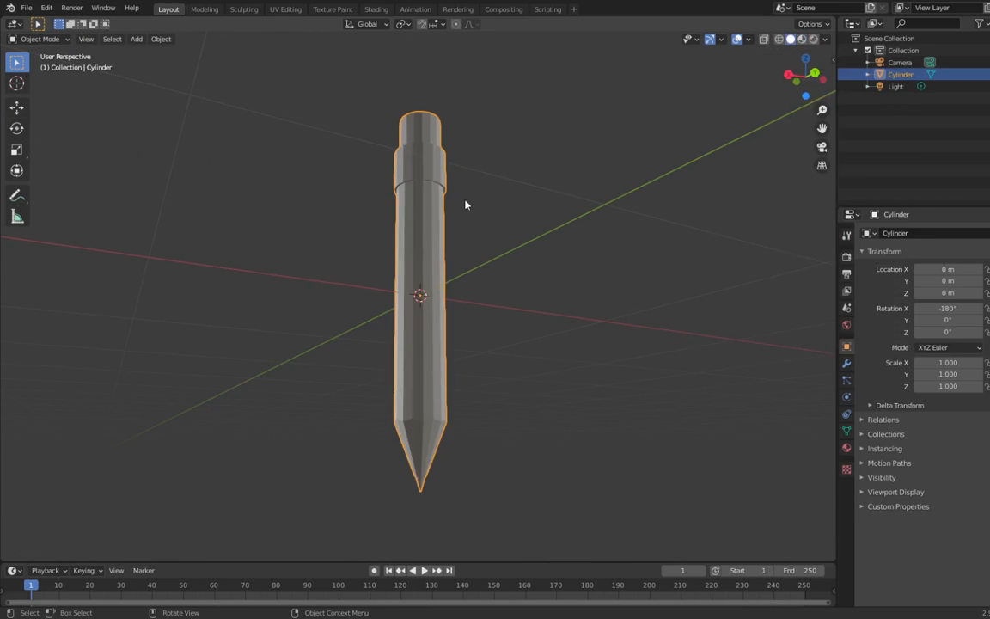
mouse_move(463, 203)
middle_mouse_down()
mouse_move(535, 163)
mouse_move(553, 206)
mouse_move(684, 224)
mouse_move(537, 236)
mouse_move(469, 256)
mouse_move(392, 233)
mouse_move(468, 262)
mouse_move(544, 271)
mouse_move(608, 254)
mouse_move(665, 193)
mouse_move(595, 225)
middle_mouse_up()
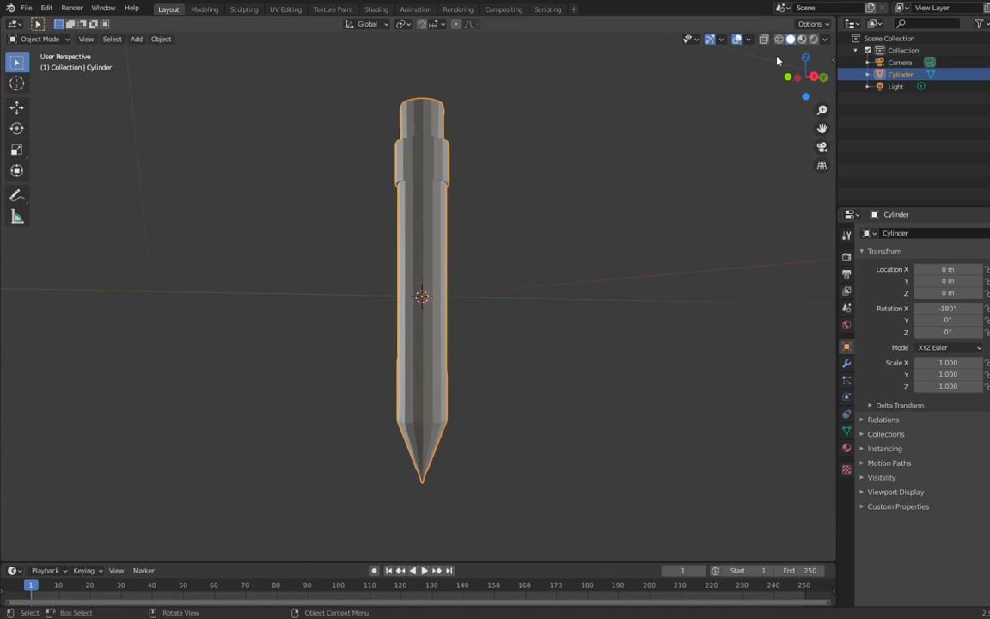
left_click(825, 38)
left_click(819, 147)
left_click(855, 168)
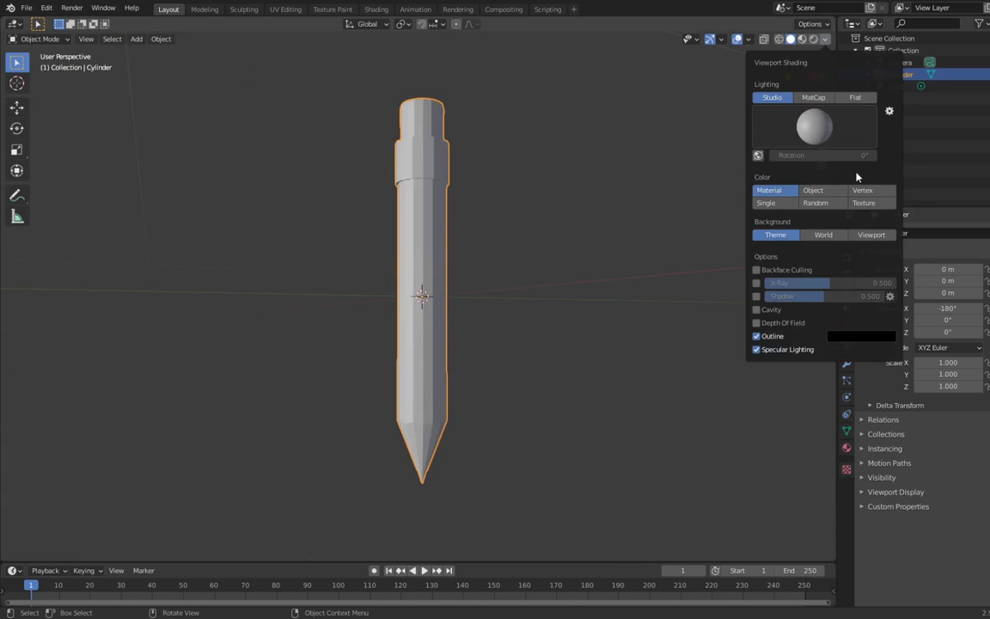
- In Edit Mode, select the edge loop at the eraser's base inside the rim, move it -0.01 m along Z, and deselect it
mouse_move(516, 258)
middle_mouse_down()
mouse_move(434, 267)
mouse_move(490, 225)
mouse_move(371, 274)
mouse_move(343, 314)
mouse_move(360, 305)
mouse_move(413, 364)
middle_mouse_up()
key("Tab")
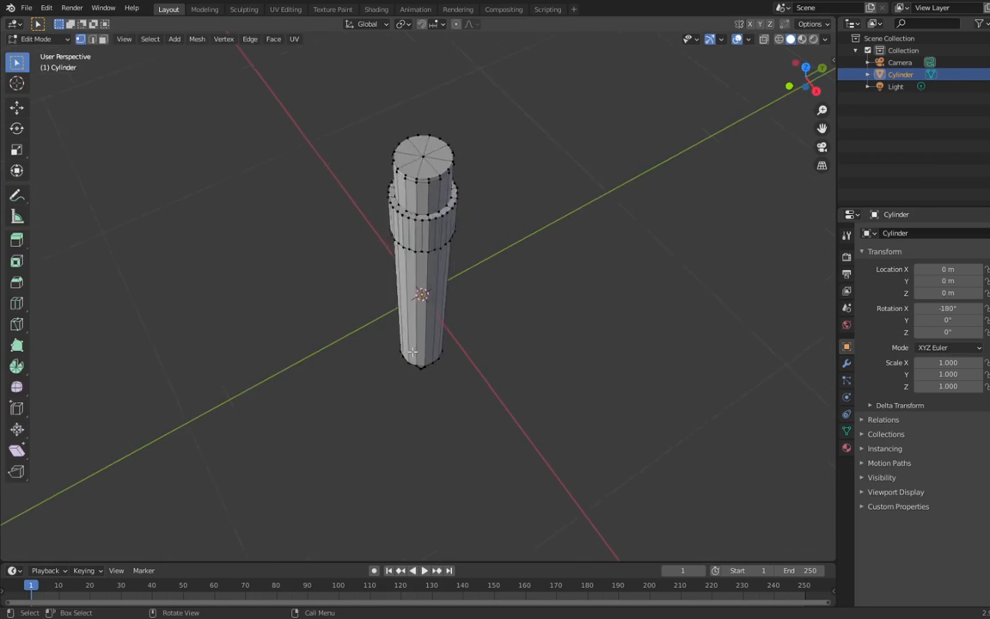
scroll(461, 150, "up", 5)
left_click(427, 110, "alt")
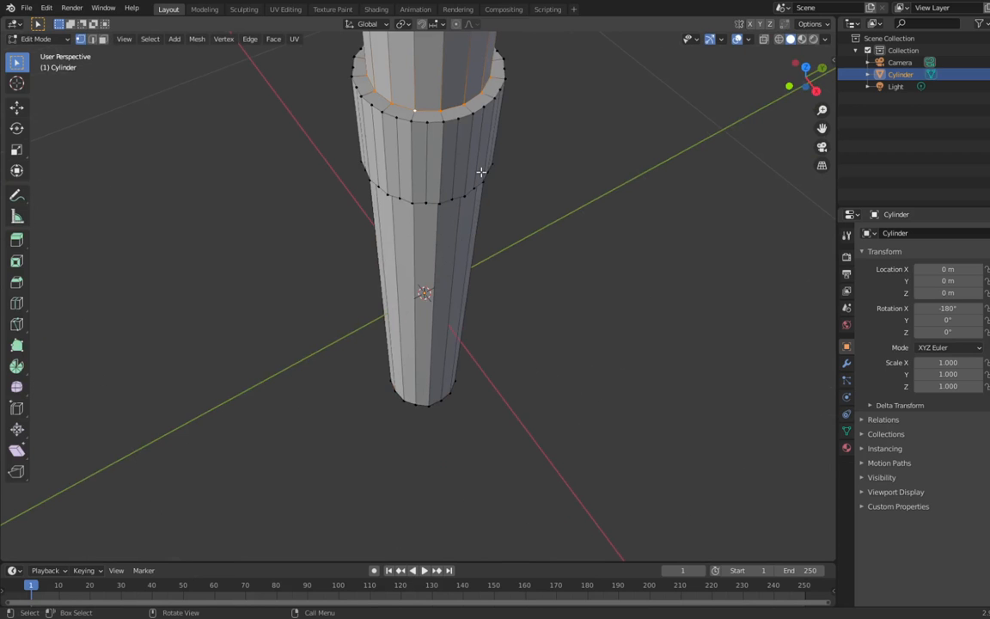
left_click(791, 86)
scroll(650, 269, "down", 3)
type("gz")
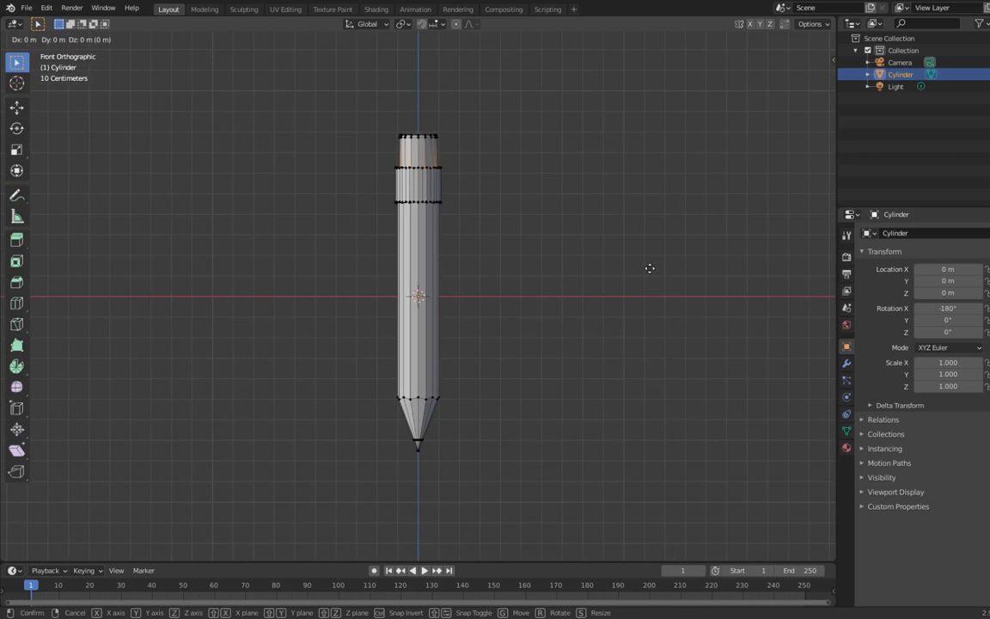
type("0.")
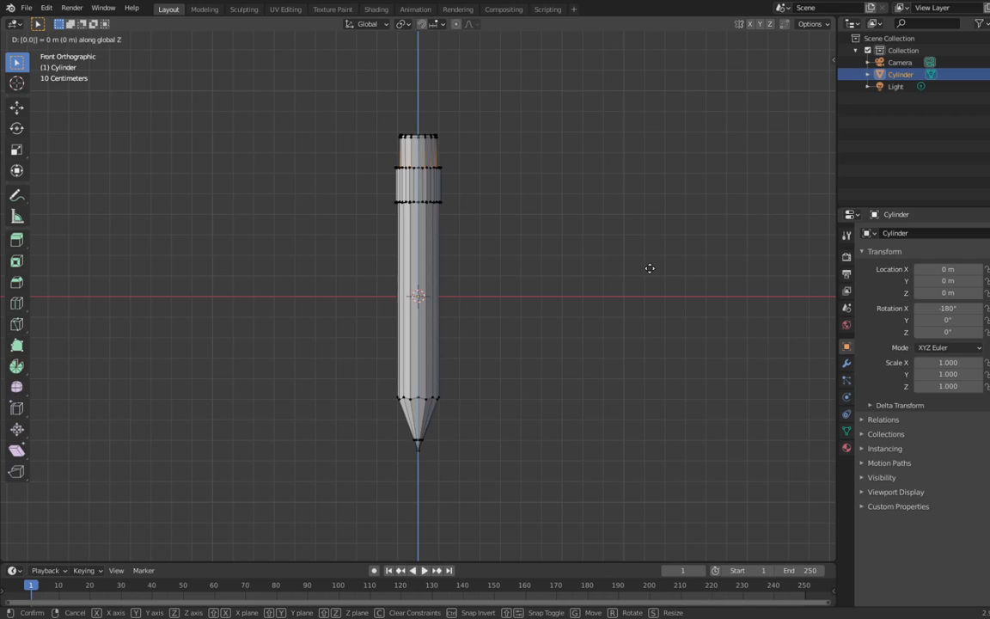
type("02-")
key("BackSpace")
type("1")
key("Return")
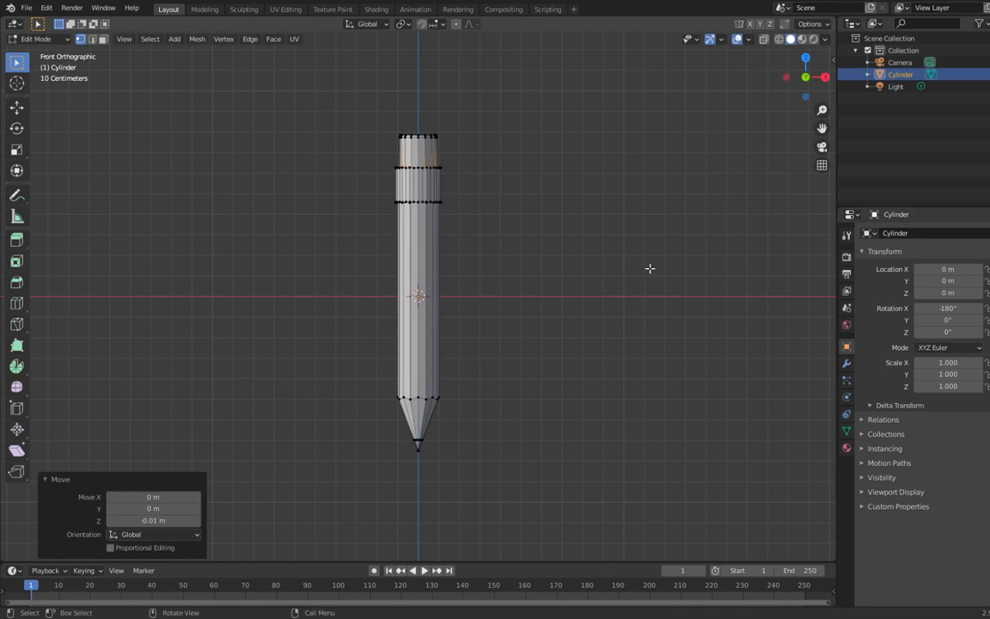
key("KP_Decimal")
middle_click_drag(650, 269, 636, 334)
scroll(649, 270, "down", 4)
left_click(636, 334)
scroll(563, 362, "down", 2)
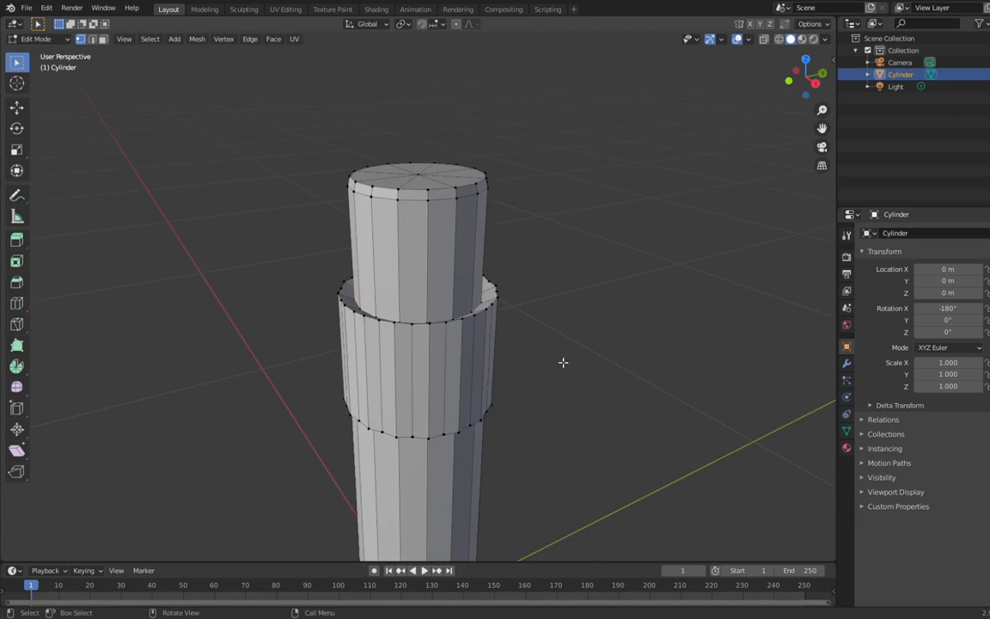
middle_click_drag(562, 361, 532, 348)
scroll(566, 337, "down", 3)
key("ctrl+r")
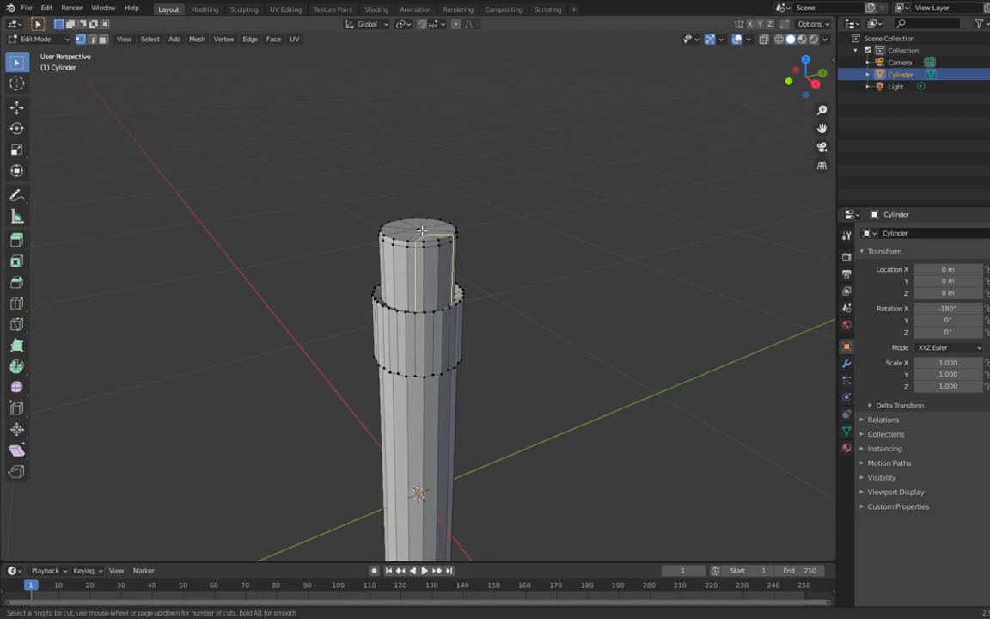
middle_click_drag(461, 212, 412, 256)
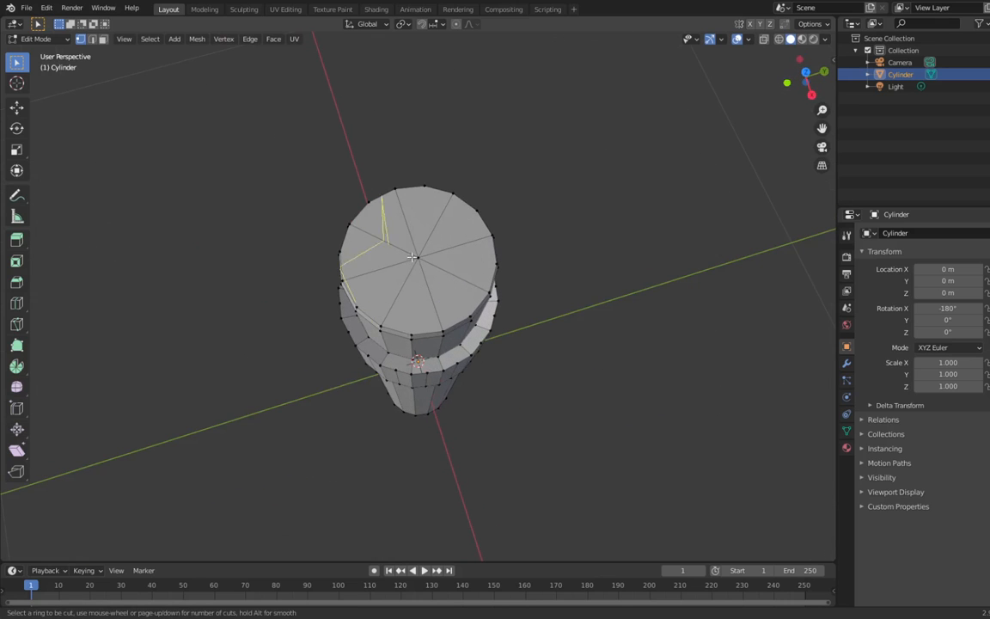
key("Escape")
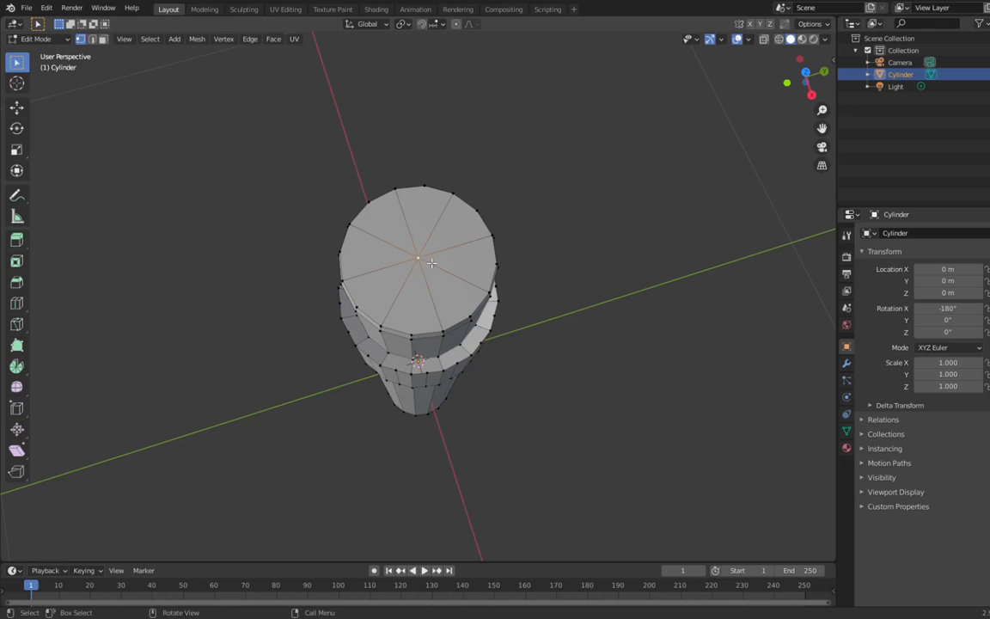
- Delete the centre vertex of the eraser's top cap and extrude the open edge loop inward at 0.9 scale
key("x")
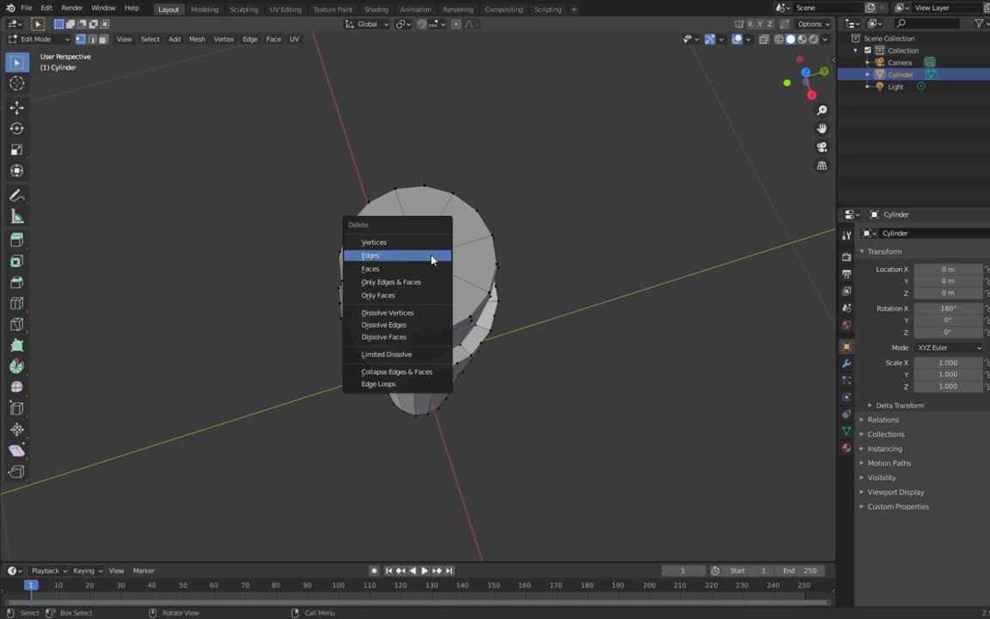
left_click(391, 243)
left_click(443, 189, "alt")
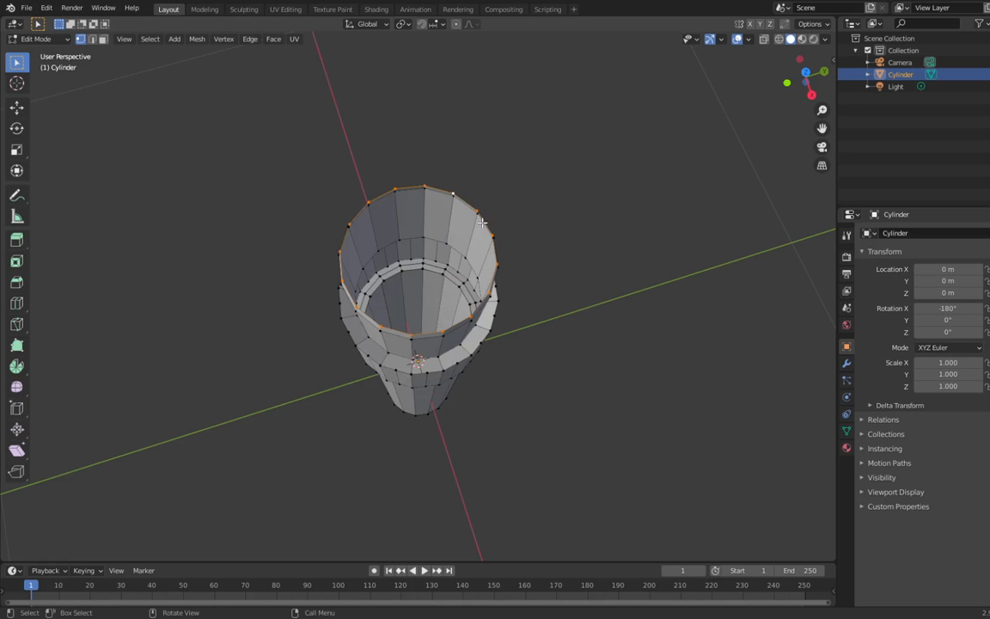
key("e")
type("s0")
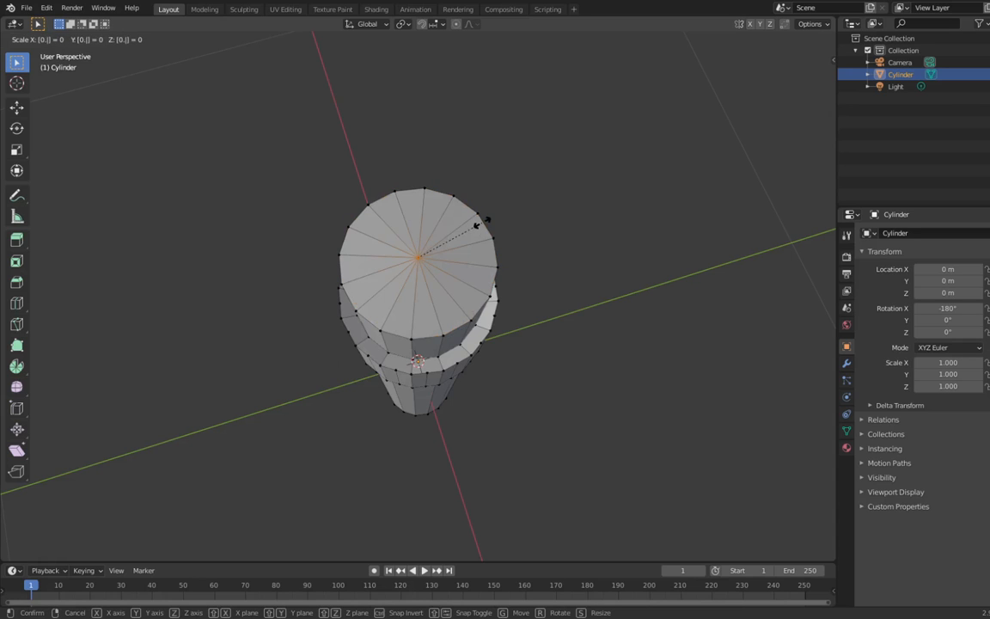
type("09")
key("BackSpace")
key("BackSpace")
key("BackSpace")
key("BackSpace")
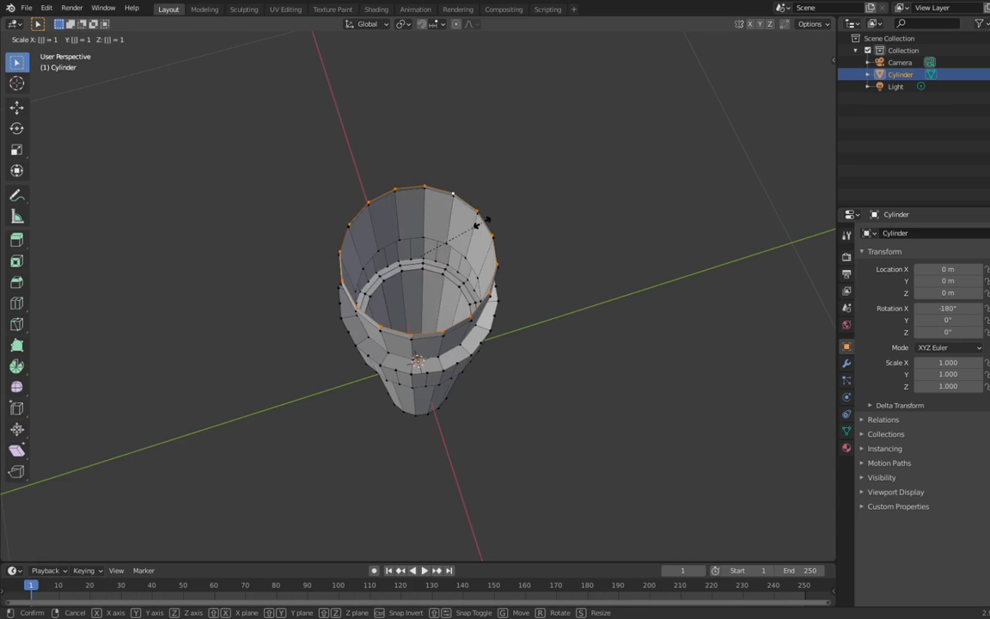
type("0.9")
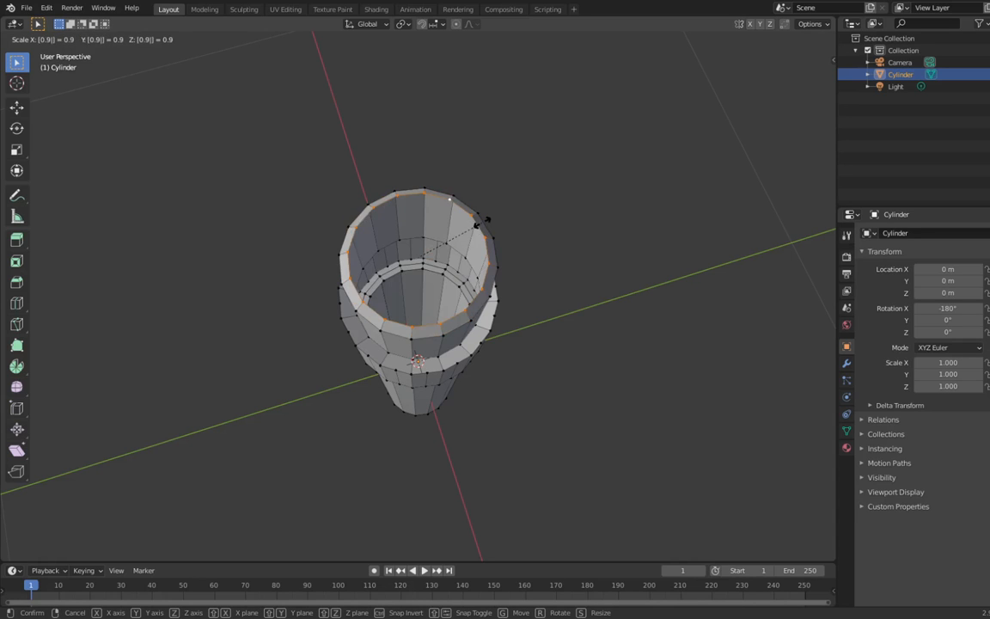
key("Return")
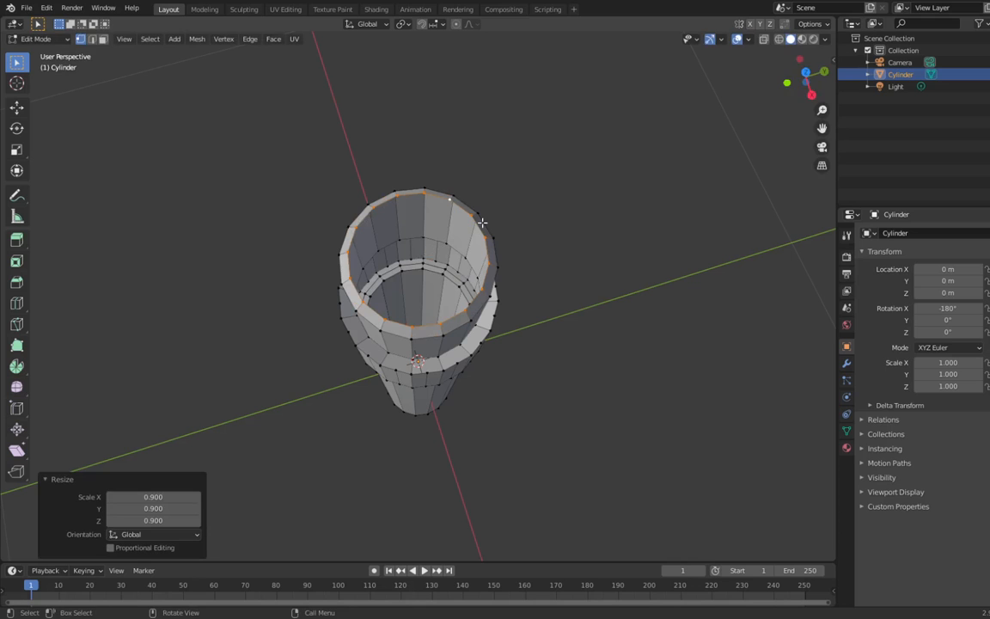
- Move the new inner edge loop at the eraser's top 0.01 m along Z
left_click(810, 95)
key("g")
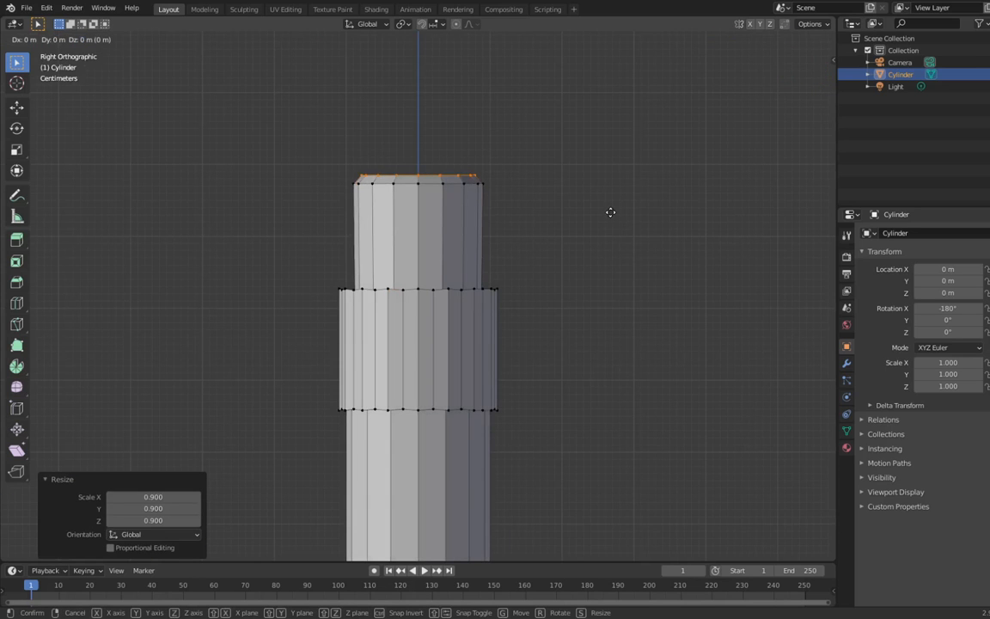
type("z")
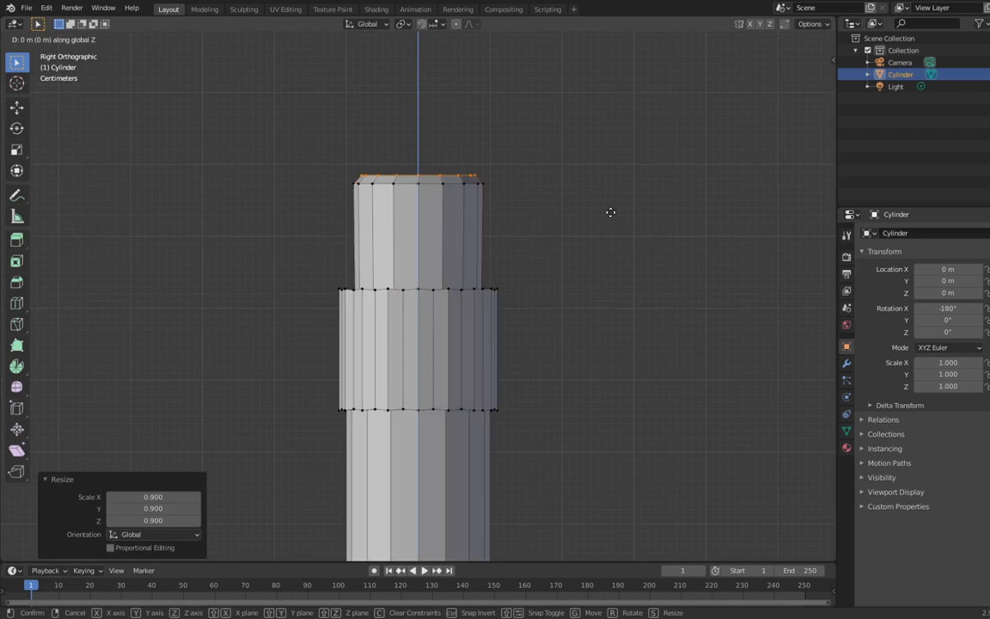
type("0.01")
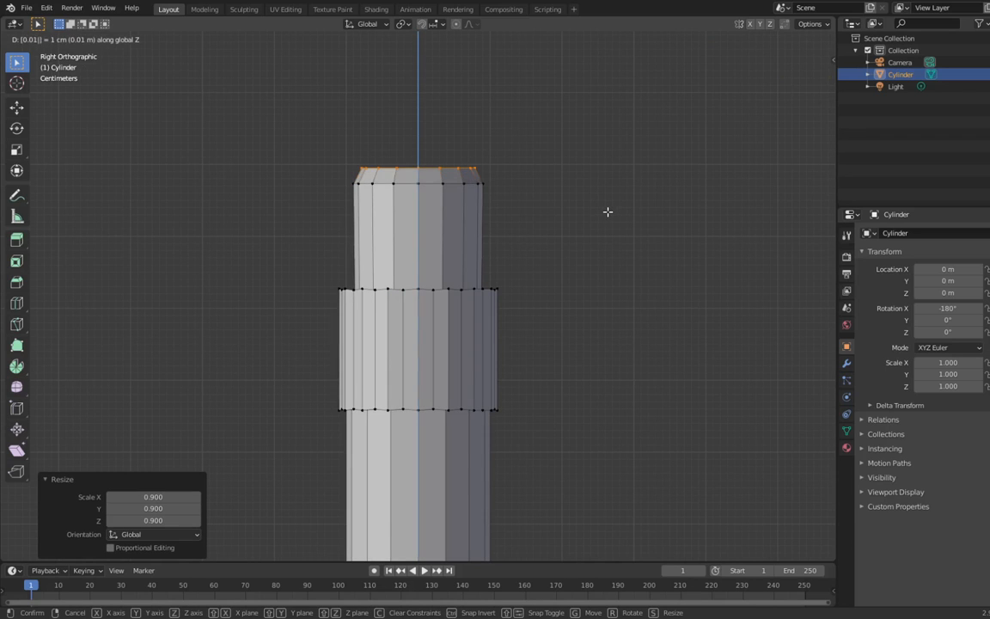
key("Return")
- Extrude the eraser's top loop inward again at 0.9 scale and raise the new loop 0.003 m along Z
middle_click_drag(546, 162, 546, 214)
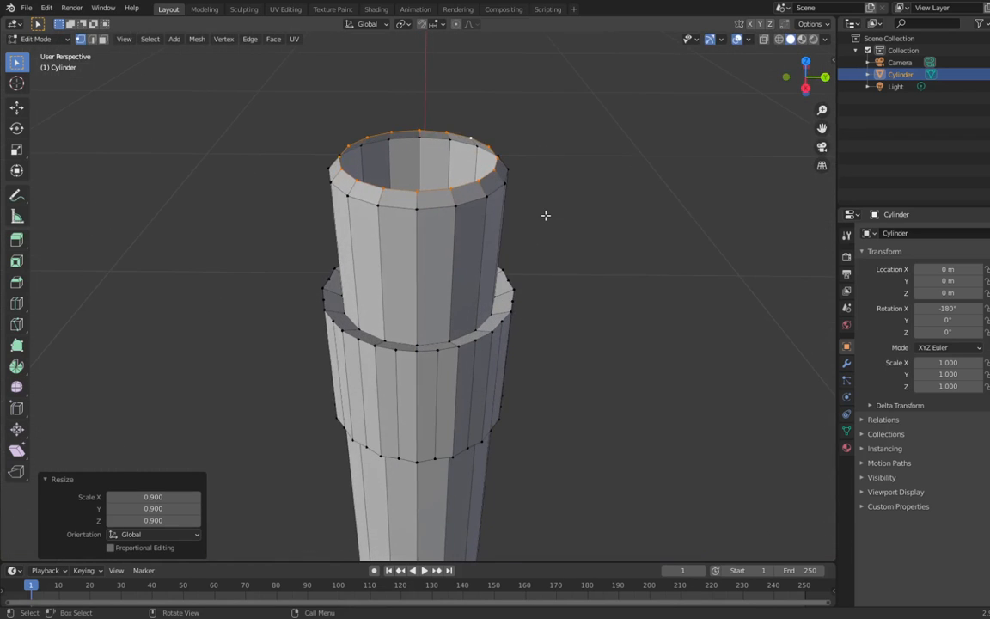
type("gs0")
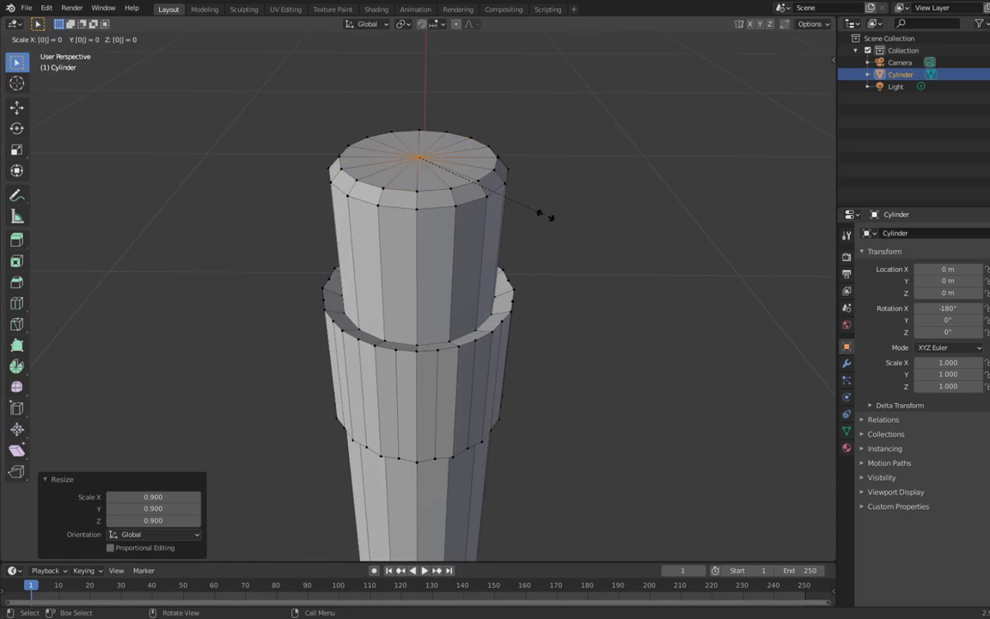
key("BackSpace")
type("9")
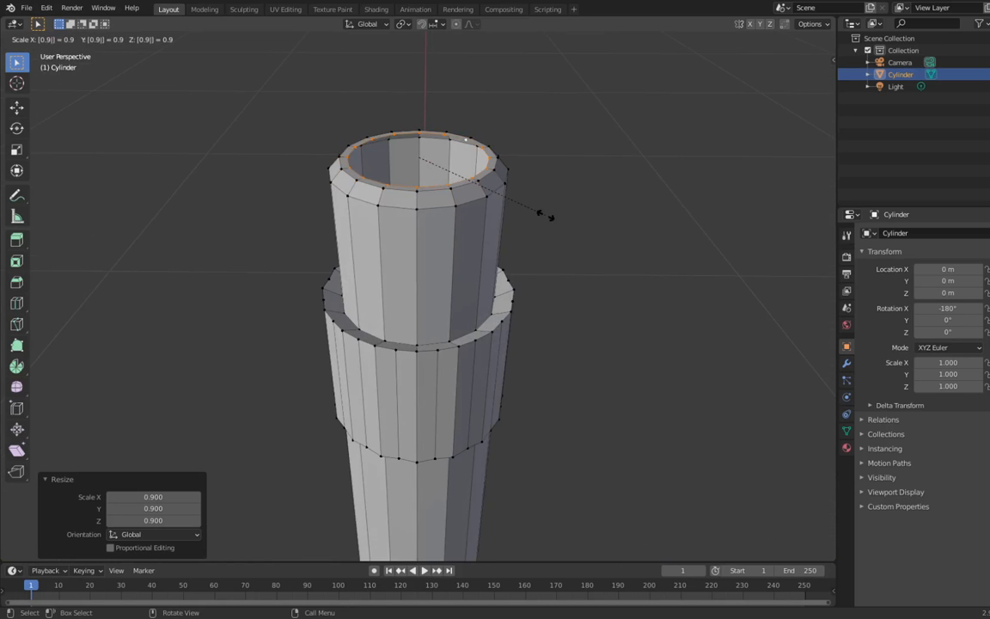
type("ez0.0")
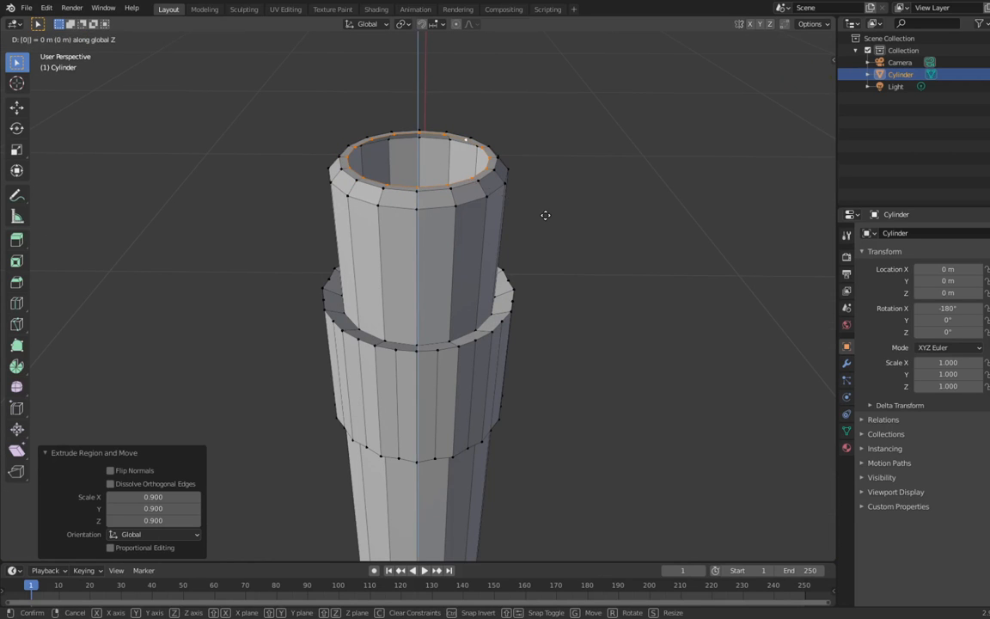
type("02")
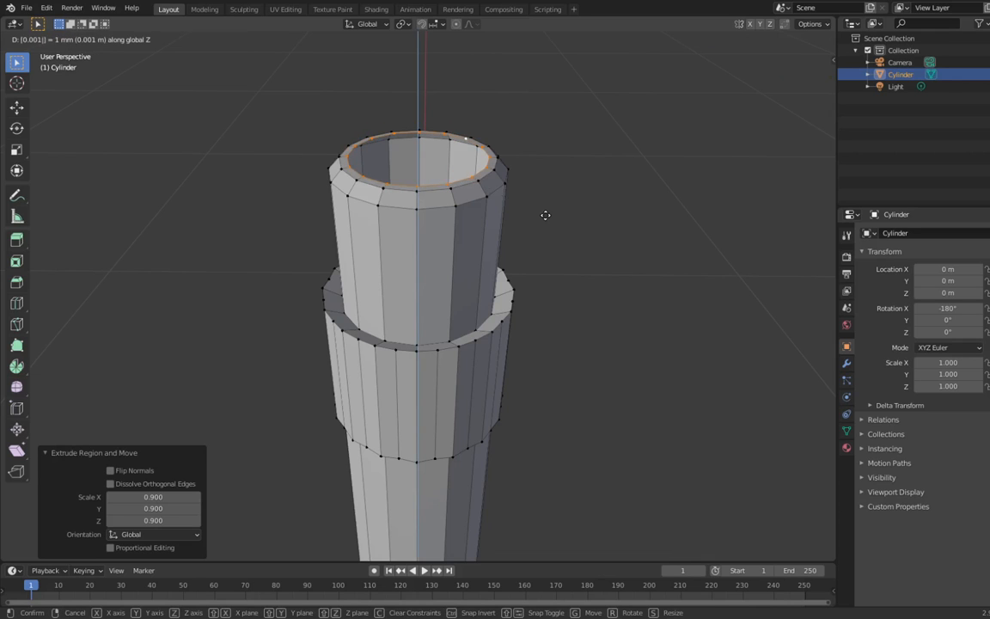
key("BackSpace")
type("3")
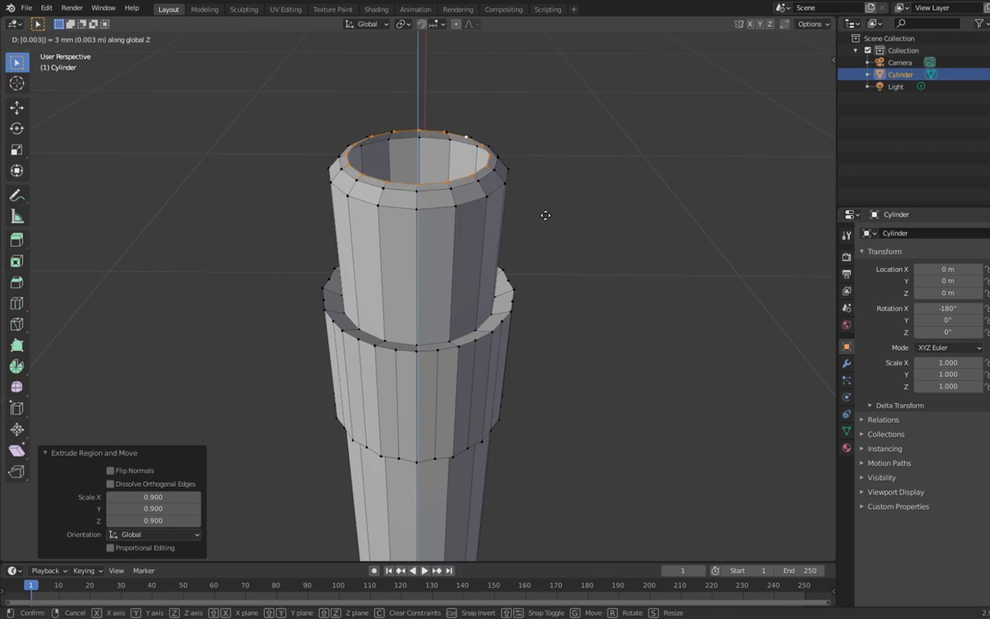
key("Return")
- Fill the eraser's top opening with a face and divide it by connecting opposite rim vertices through the centre
key("f")
scroll(545, 215, "down", 2)
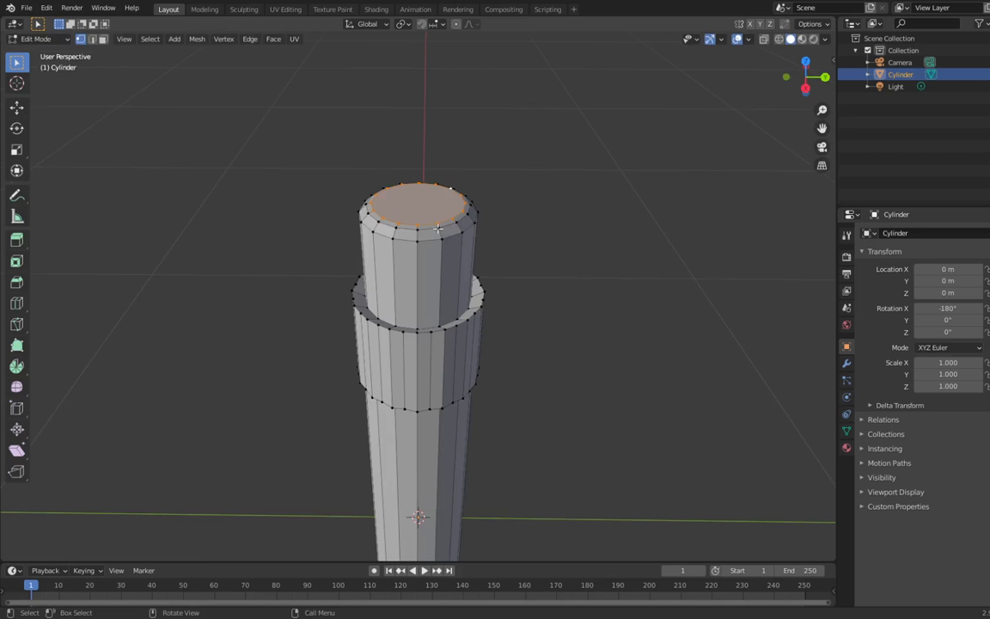
left_click(415, 223)
left_click(419, 181, "shift")
scroll(435, 207, "up", 3)
middle_click_drag(435, 206, 423, 268)
left_click(415, 131, "shift")
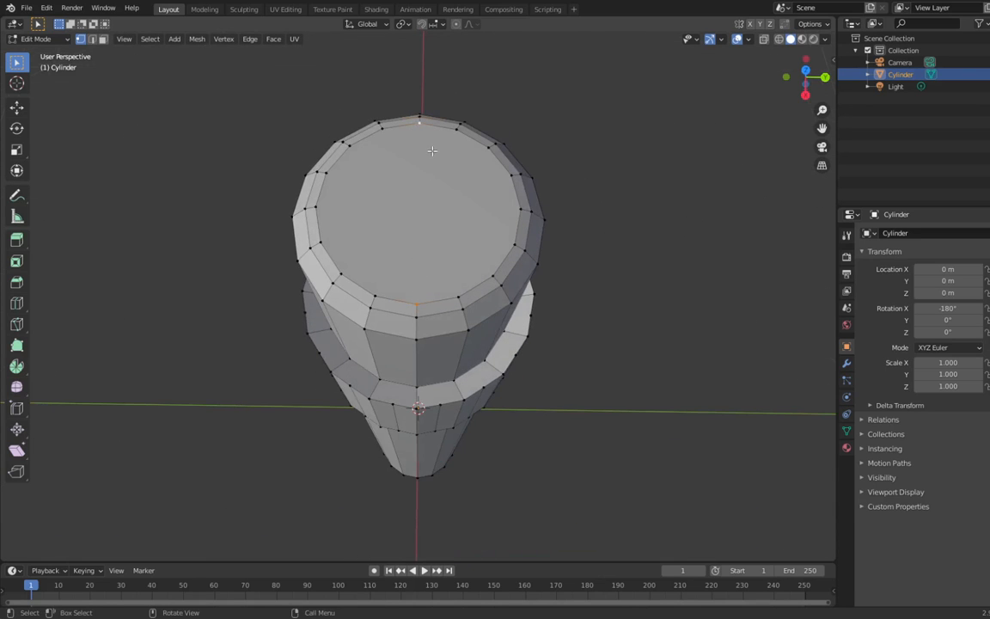
left_click(339, 207, "shift")
left_click(488, 147)
left_click(341, 274, "shift")
left_click(348, 146)
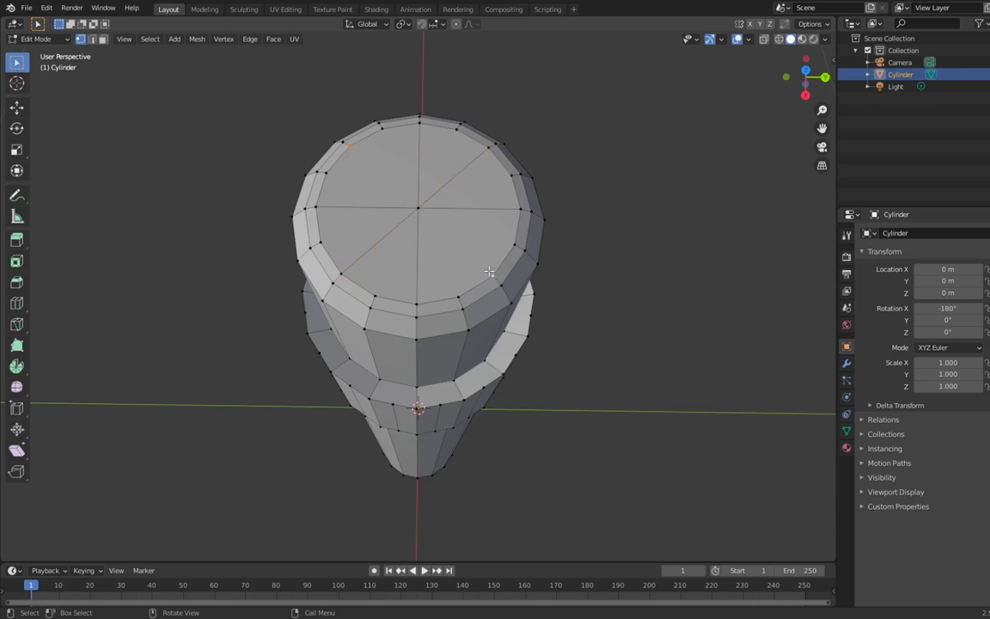
- Examine the whole pencil from all around and from both ends, and return to Object Mode
middle_click_drag(459, 253, 491, 259)
scroll(486, 268, "down", 5)
mouse_move(473, 309)
middle_mouse_down()
mouse_move(572, 212)
mouse_move(534, 250)
mouse_move(549, 258)
middle_mouse_up()
left_click(808, 89)
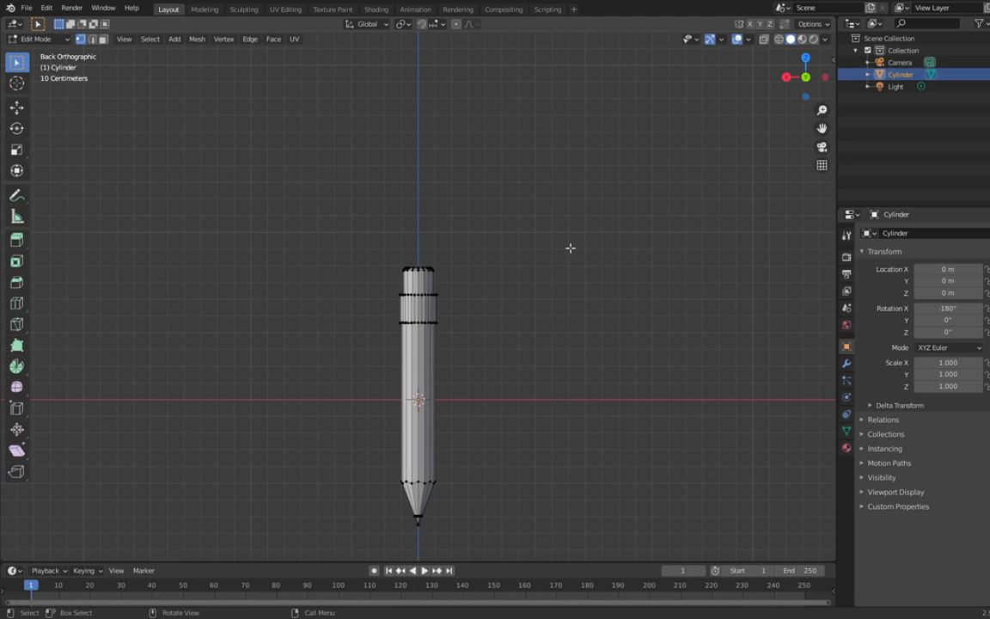
key("KP_4")
key("KP_4")
key("KP_4")
key("KP_4")
key("KP_4")
key("KP_4")
key("KP_4")
key("KP_4")
key("KP_4")
key("KP_4")
key("KP_4")
key("KP_4")
key("KP_4")
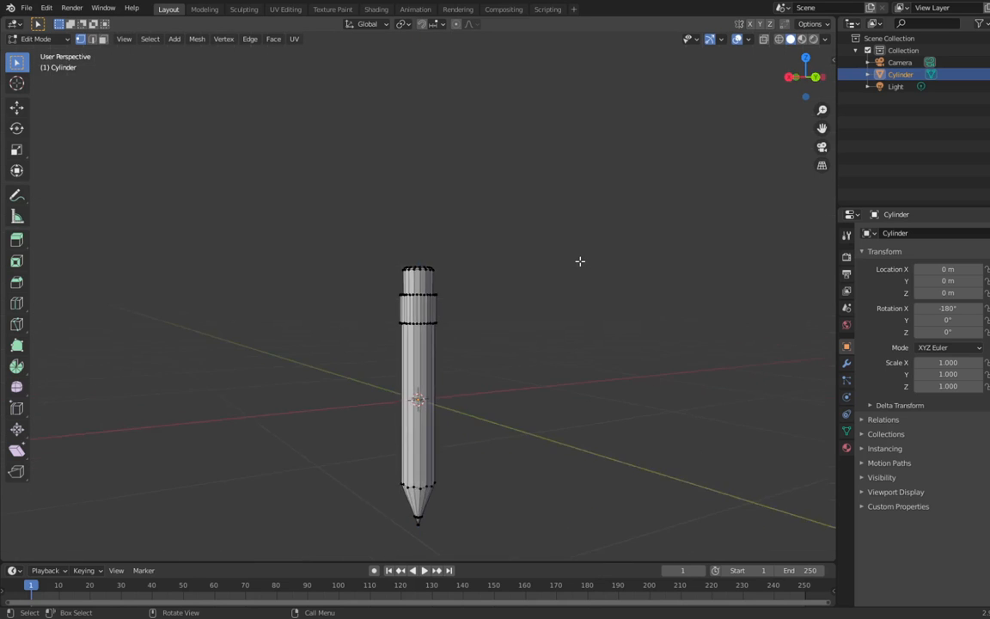
key("KP_8")
key("KP_8")
key("KP_8")
key("KP_8")
key("KP_8")
key("KP_8")
key("KP_8")
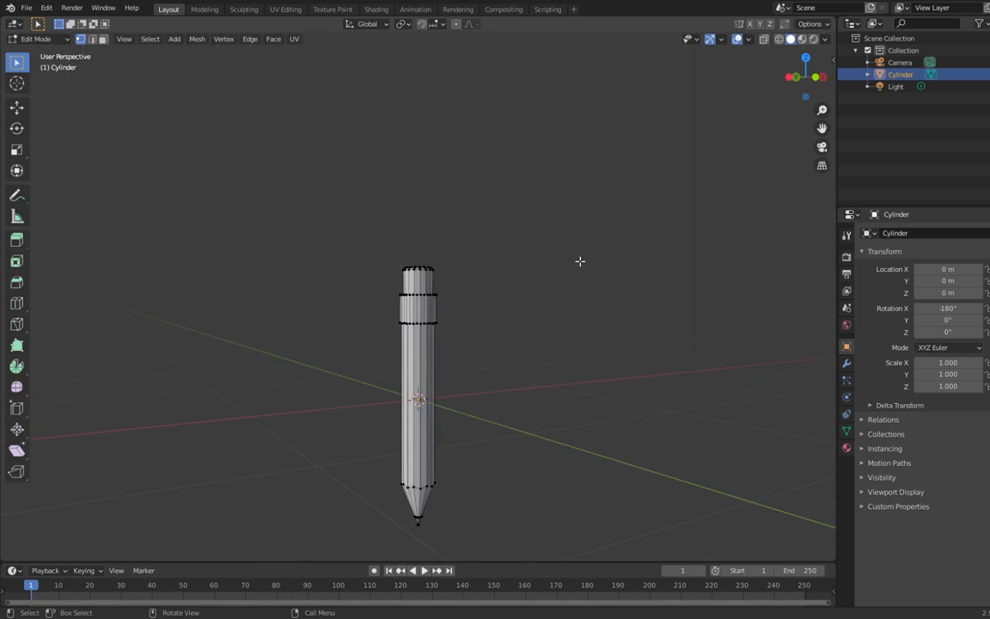
key("KP_2")
key("KP_2")
key("KP_2")
key("KP_2")
key("KP_2")
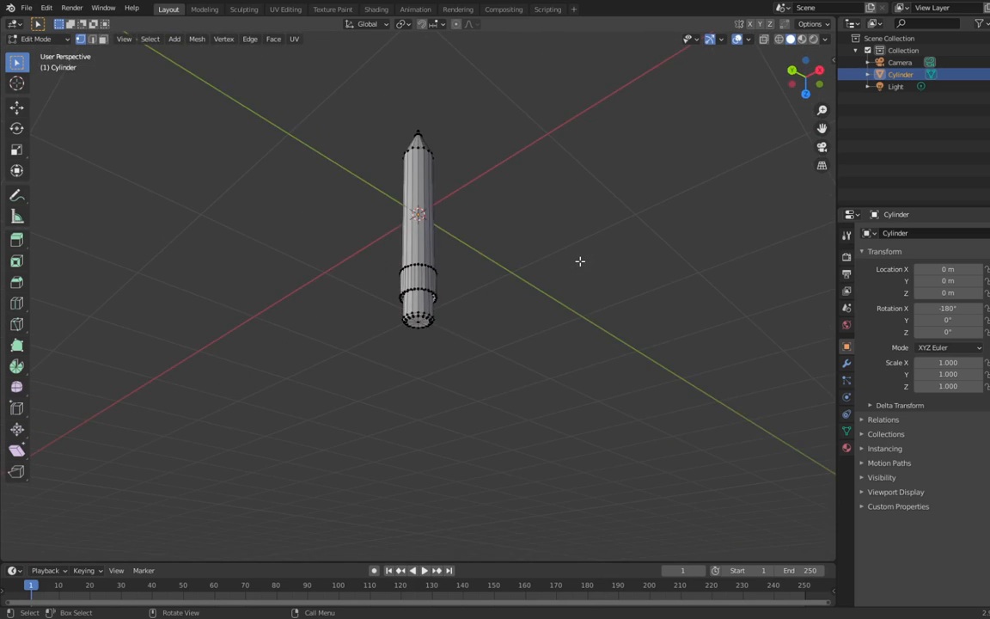
key("KP_2")
key("KP_2")
key("KP_2")
key("KP_2")
key("KP_2")
key("KP_2")
key("KP_2")
key("KP_2")
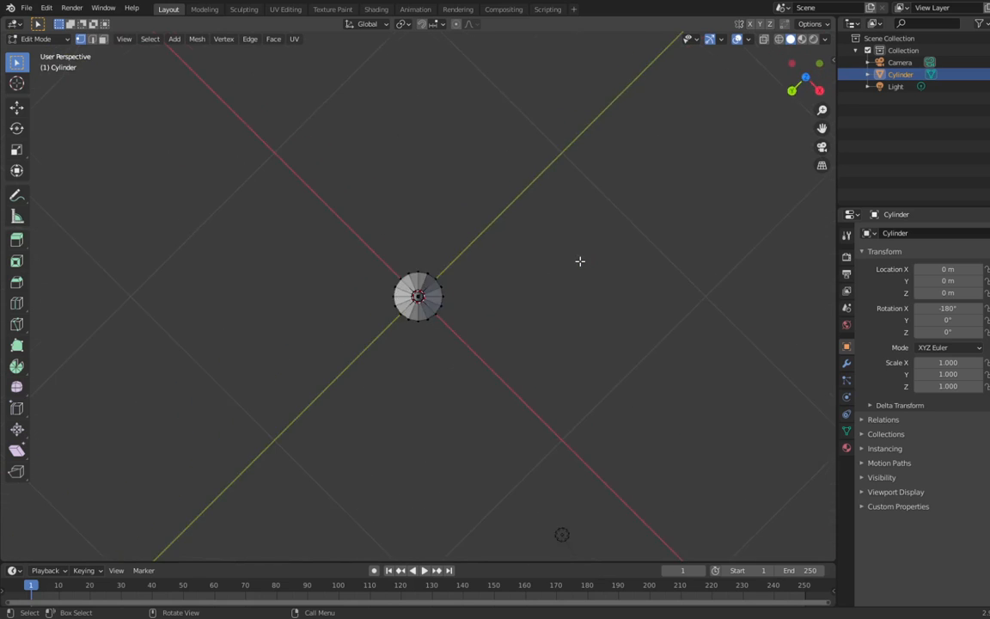
key("KP_4")
key("KP_4")
key("KP_4")
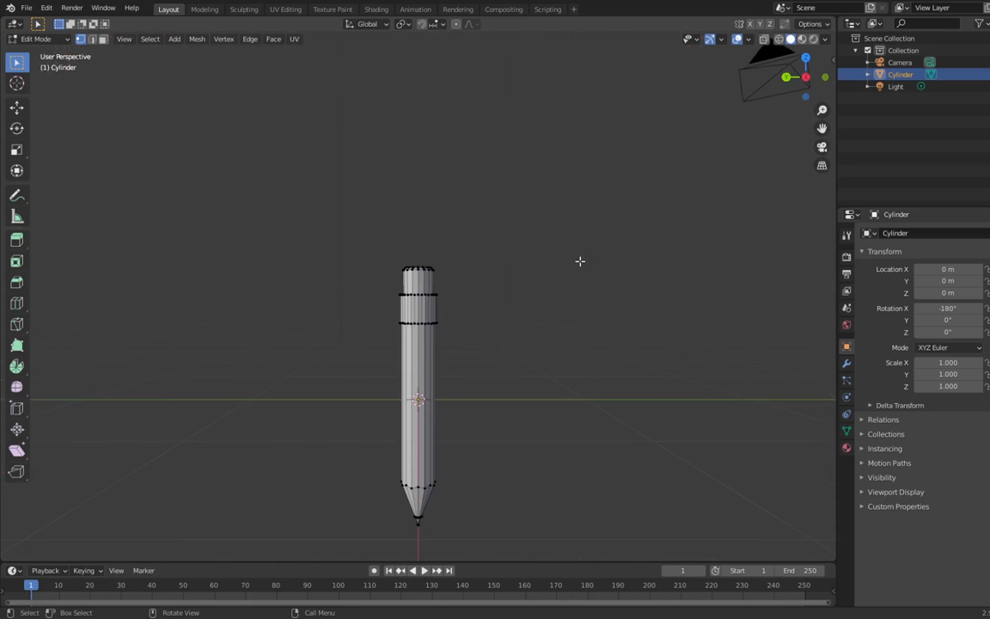
key("KP_6")
key("KP_2")
key("KP_2")
key("KP_2")
key("KP_6")
key("KP_6")
key("KP_6")
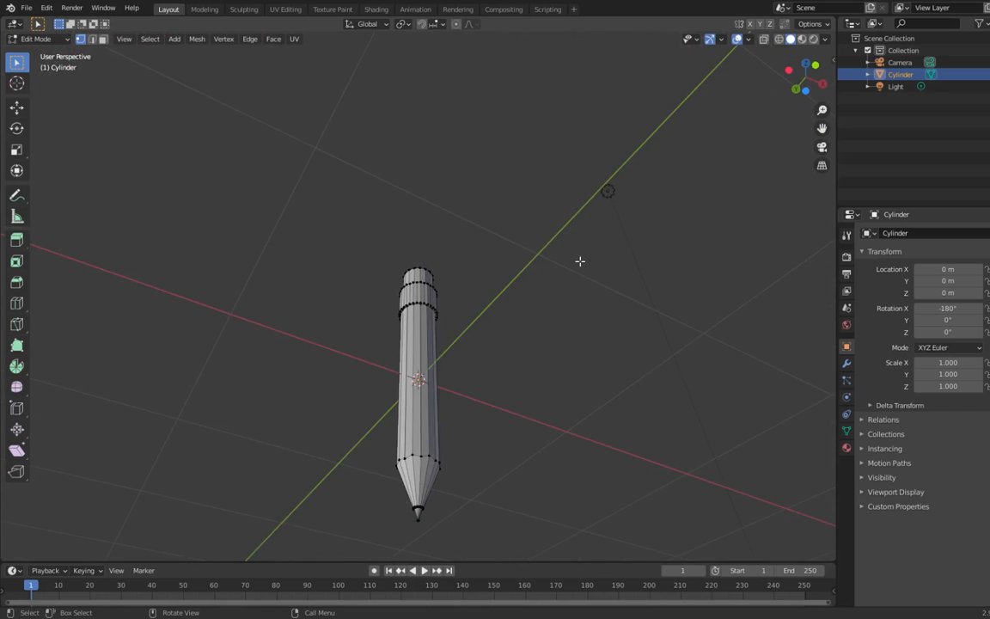
key("Tab")
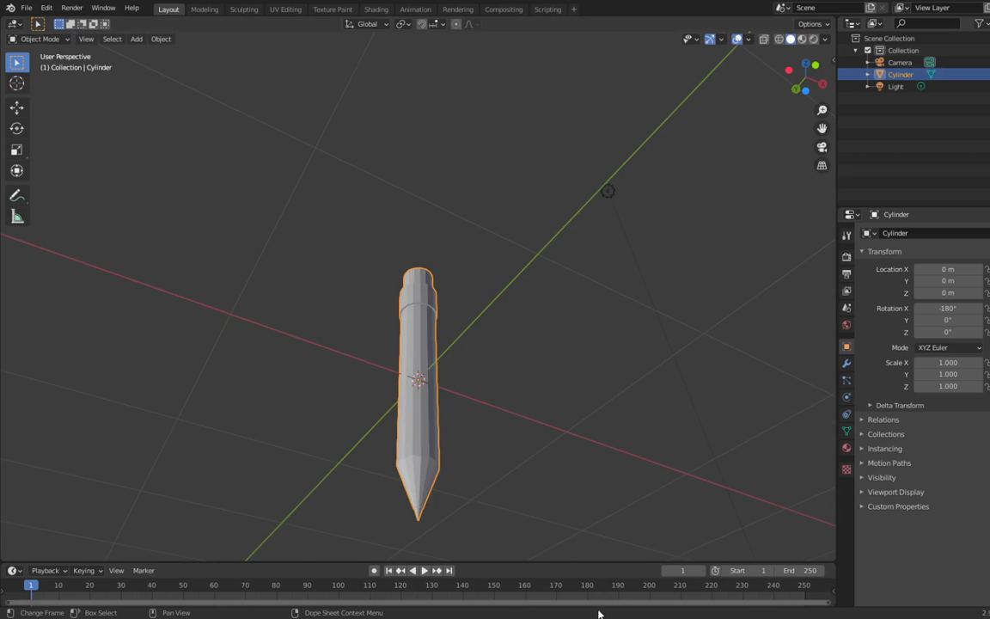